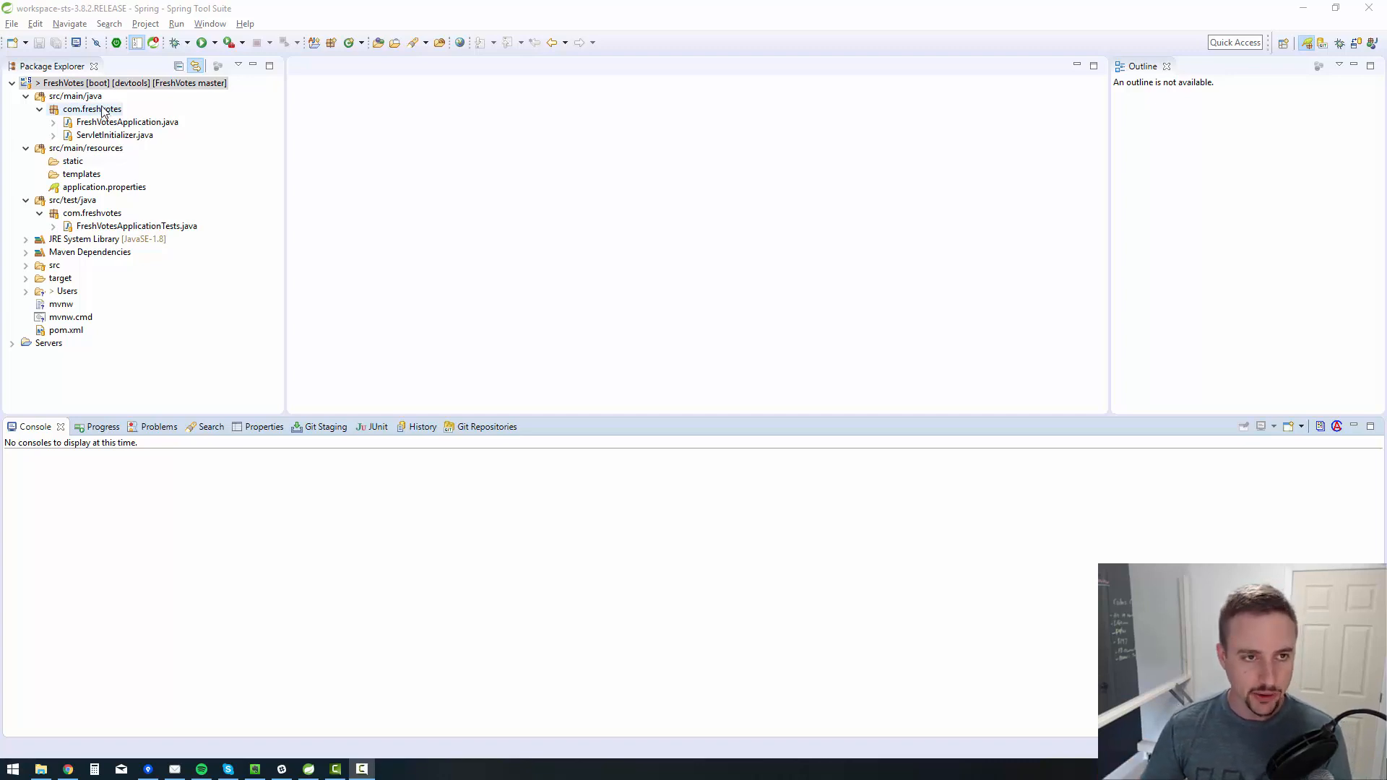
Create the com.freshvotes.domain package under com.freshvotes, dropping a mistaken 'entities' suffix
right_click(103, 114)
mouse_move(123, 119)
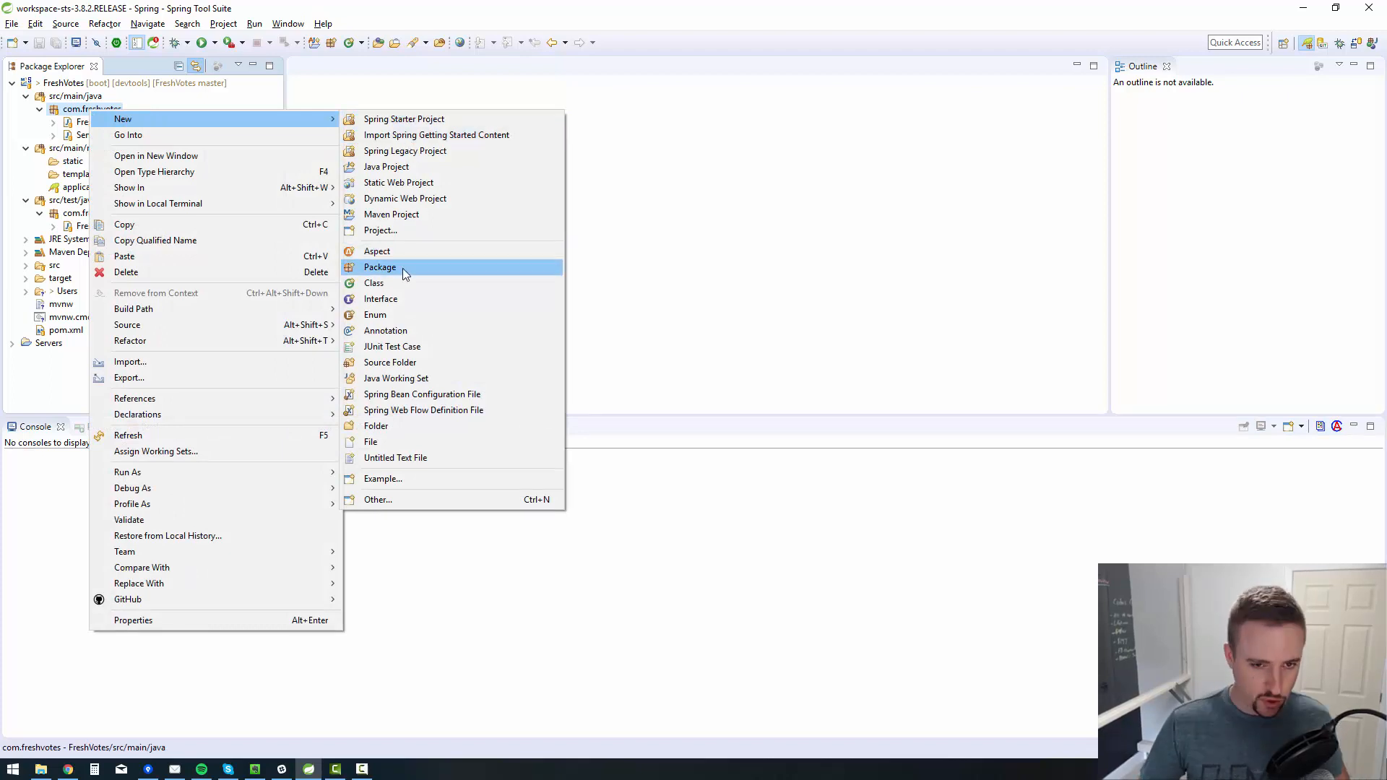
click(403, 273)
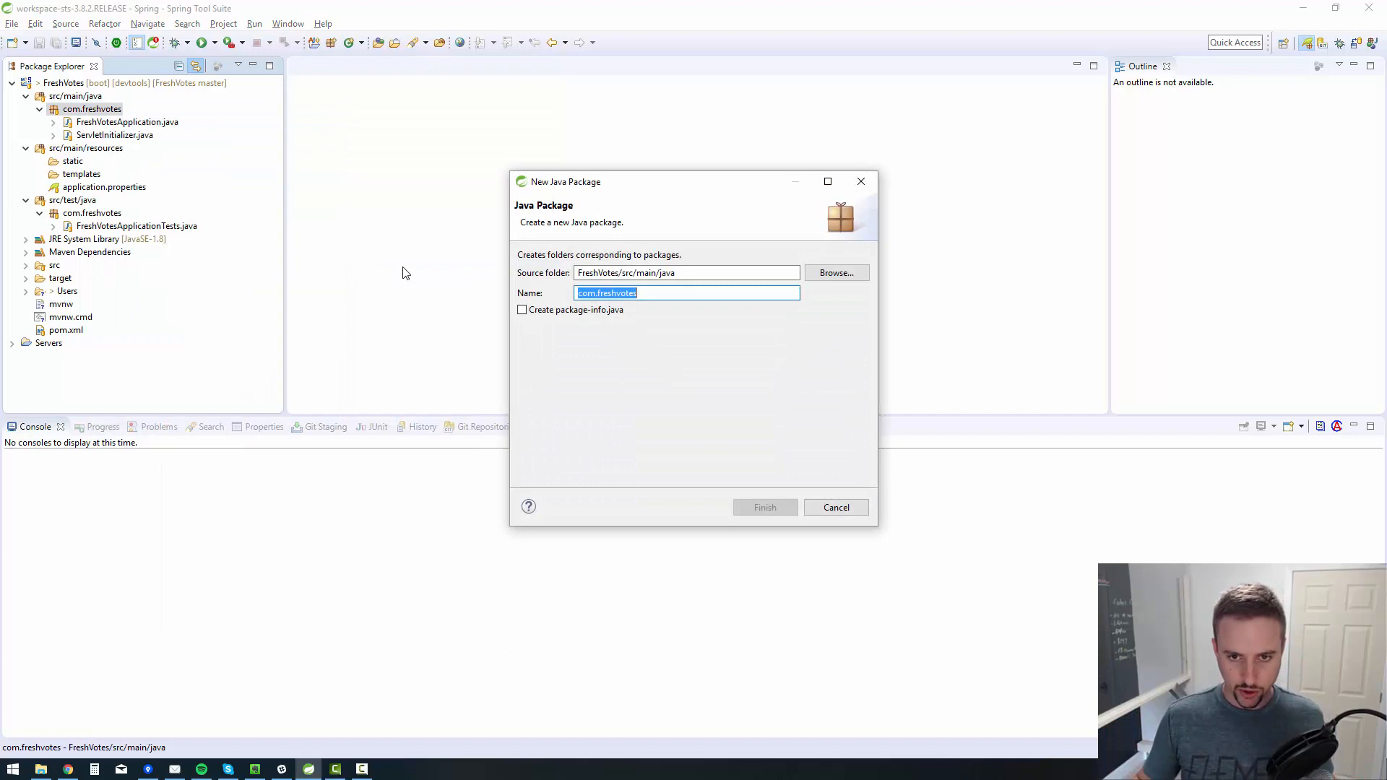
key(End)
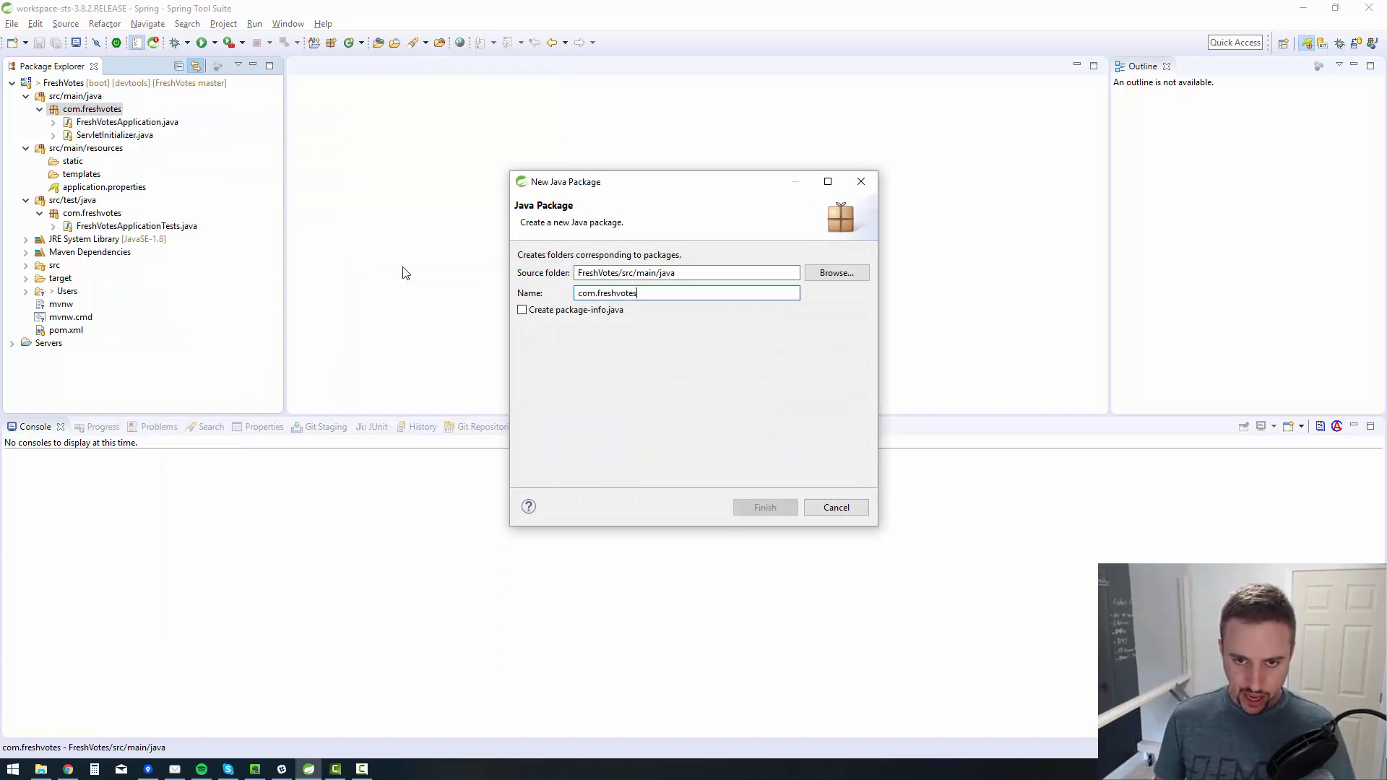
text(.domain)
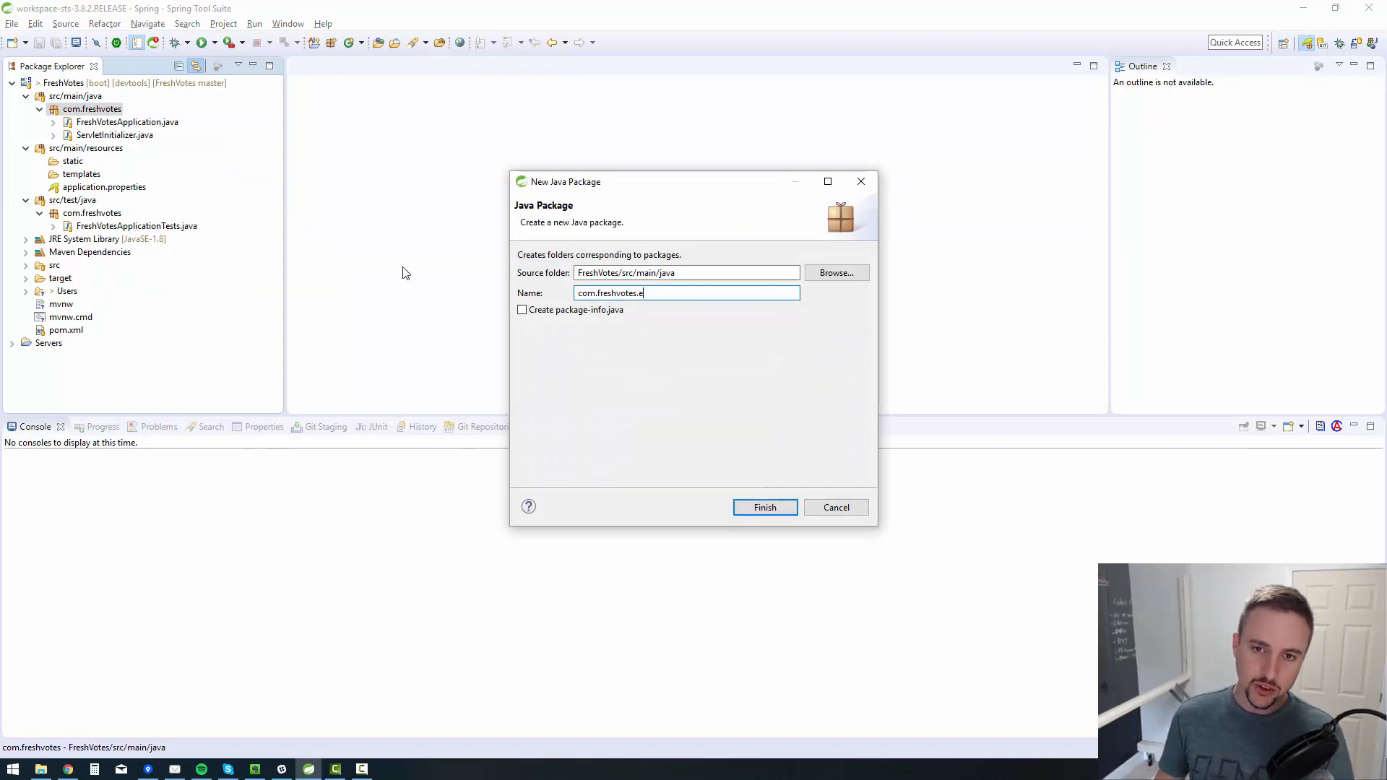
text(ties)
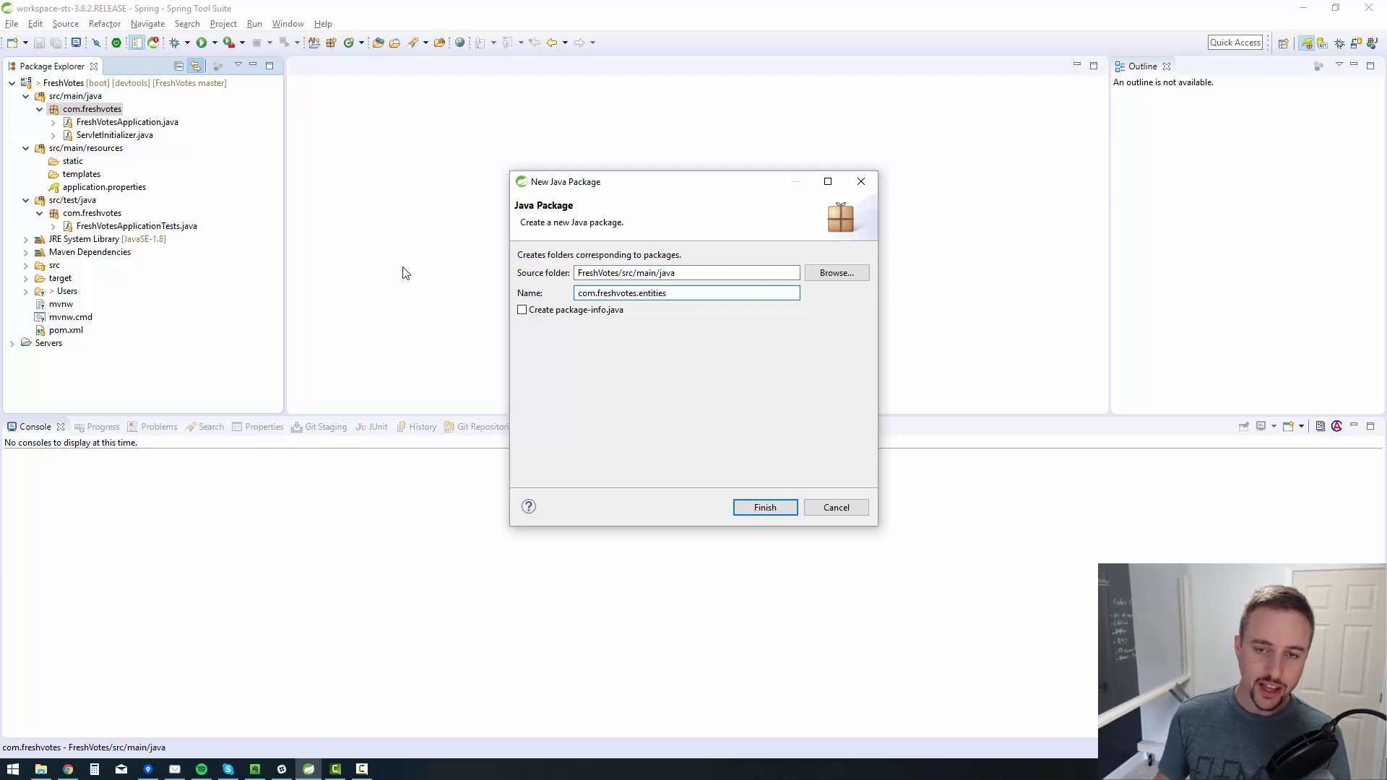
key(ctrl+shift+Left)
text(d)
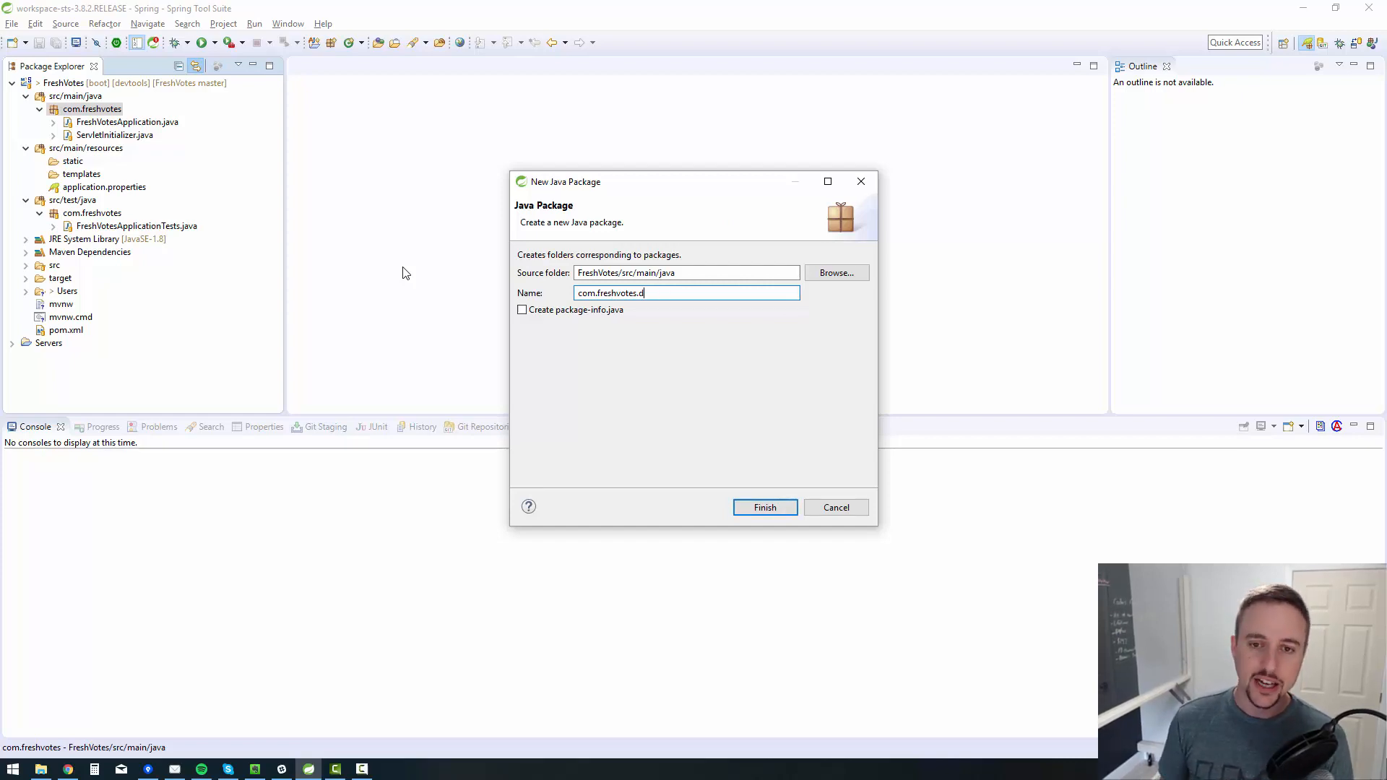
text(omain)
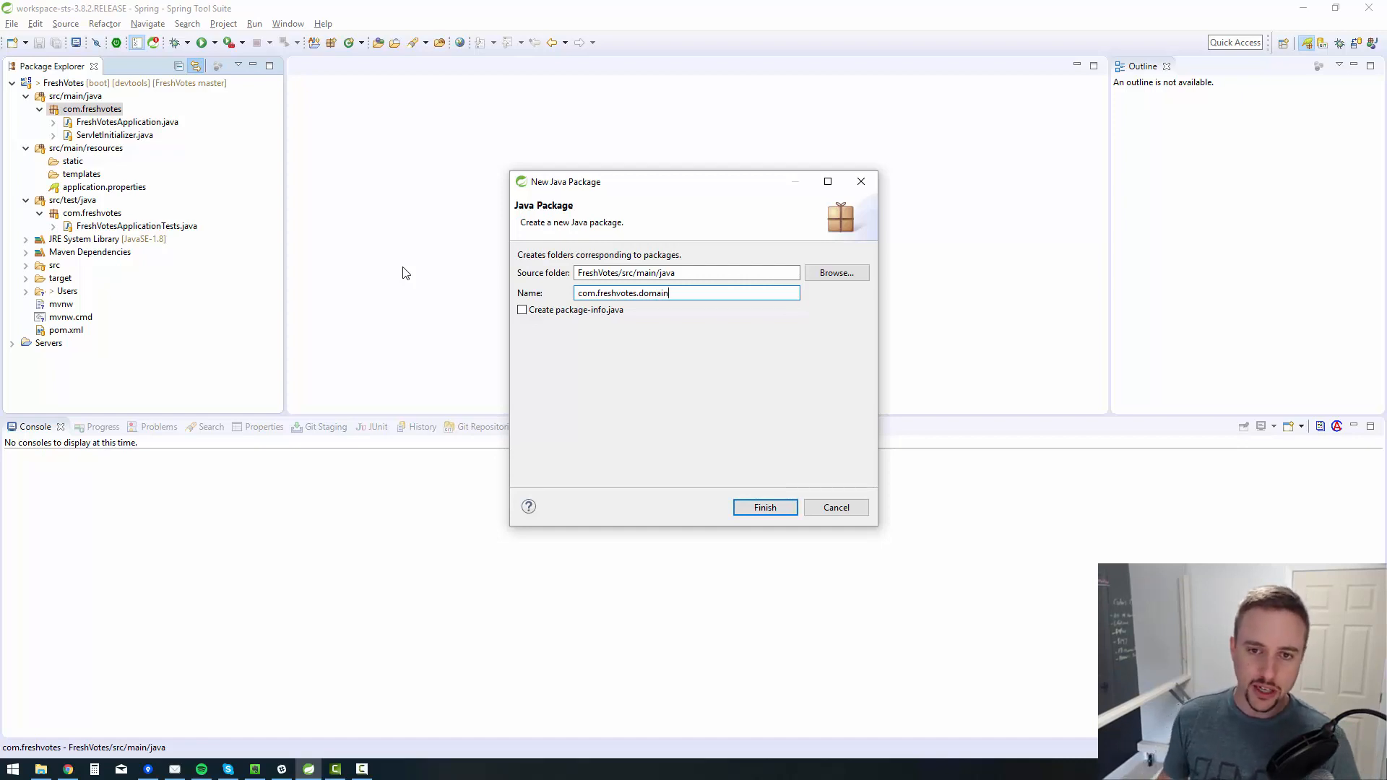
key(Return)
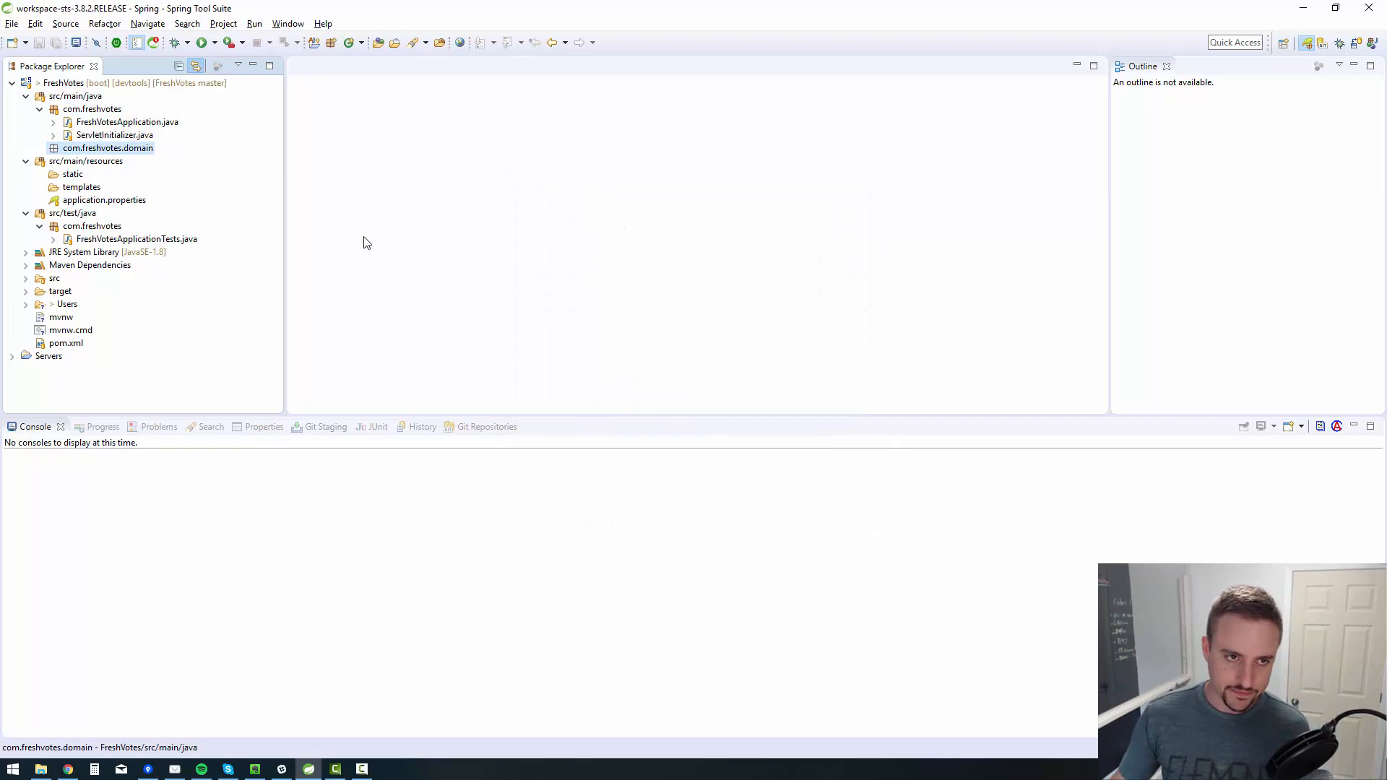
Create a new Java class named User inside com.freshvotes.domain
right_click(136, 150)
mouse_move(169, 159)
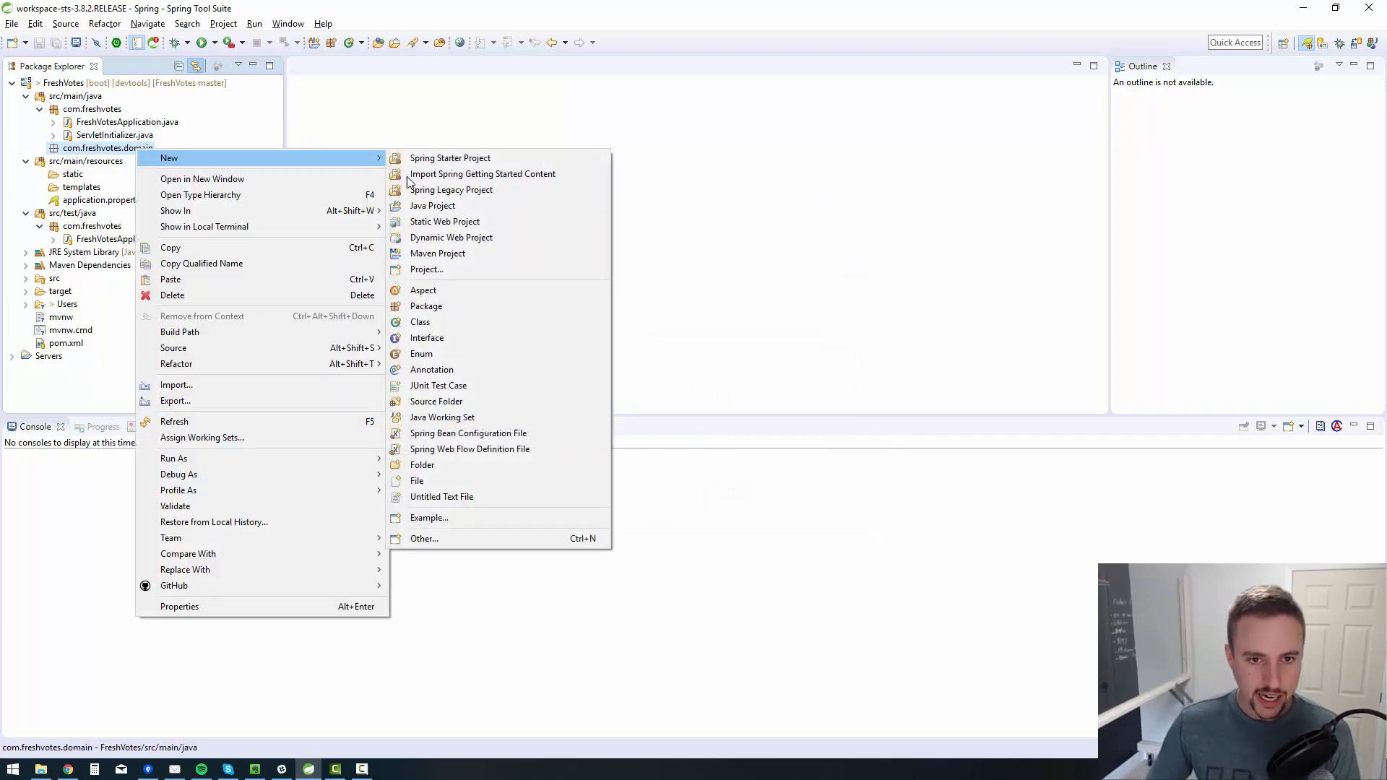
click(428, 323)
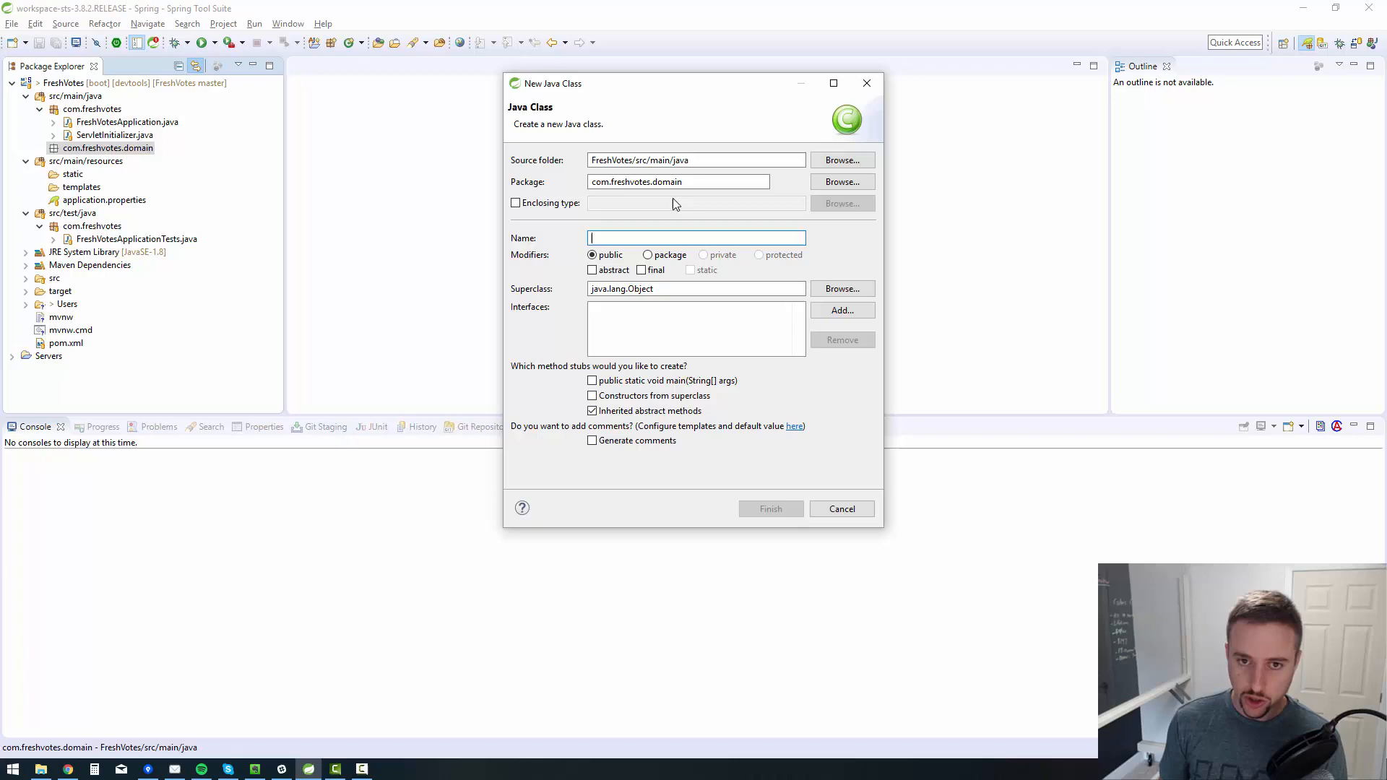
text(Users)
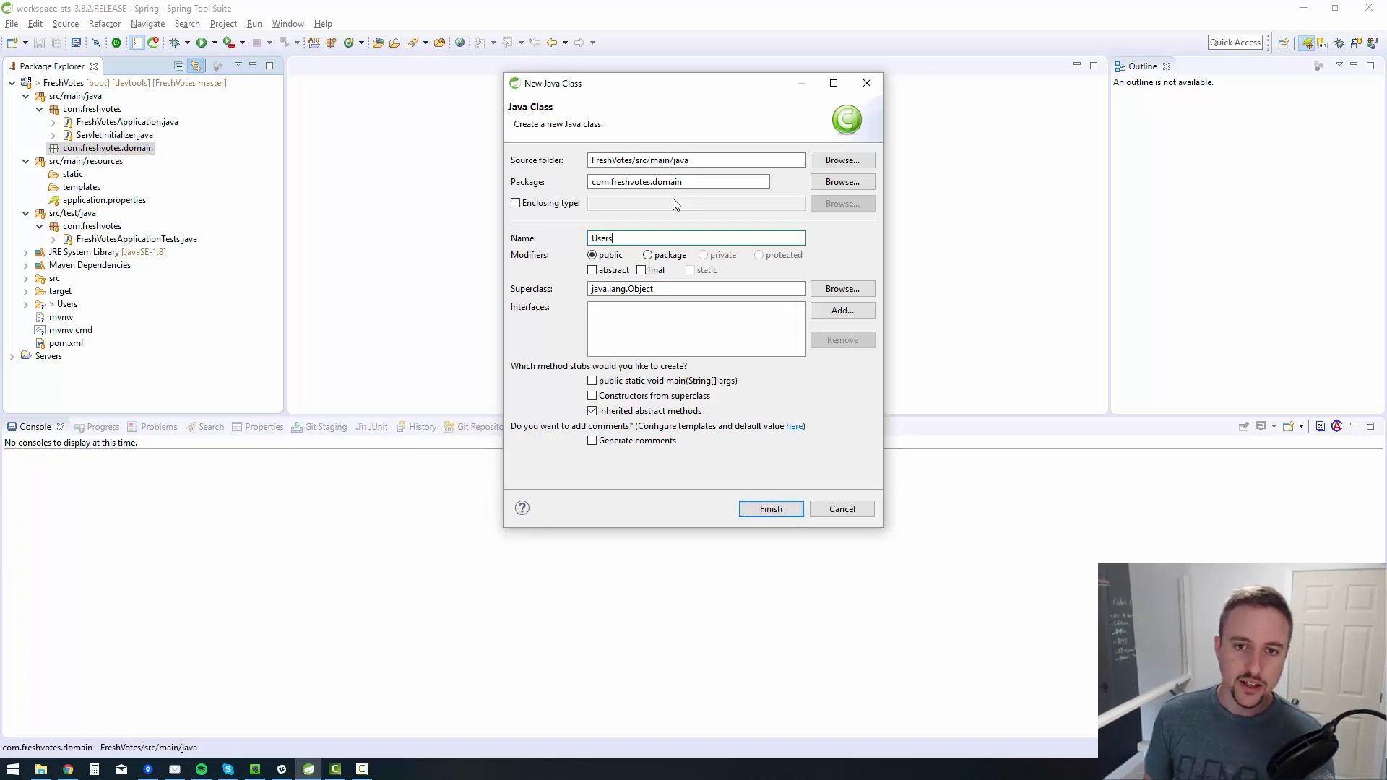
key(BackSpace)
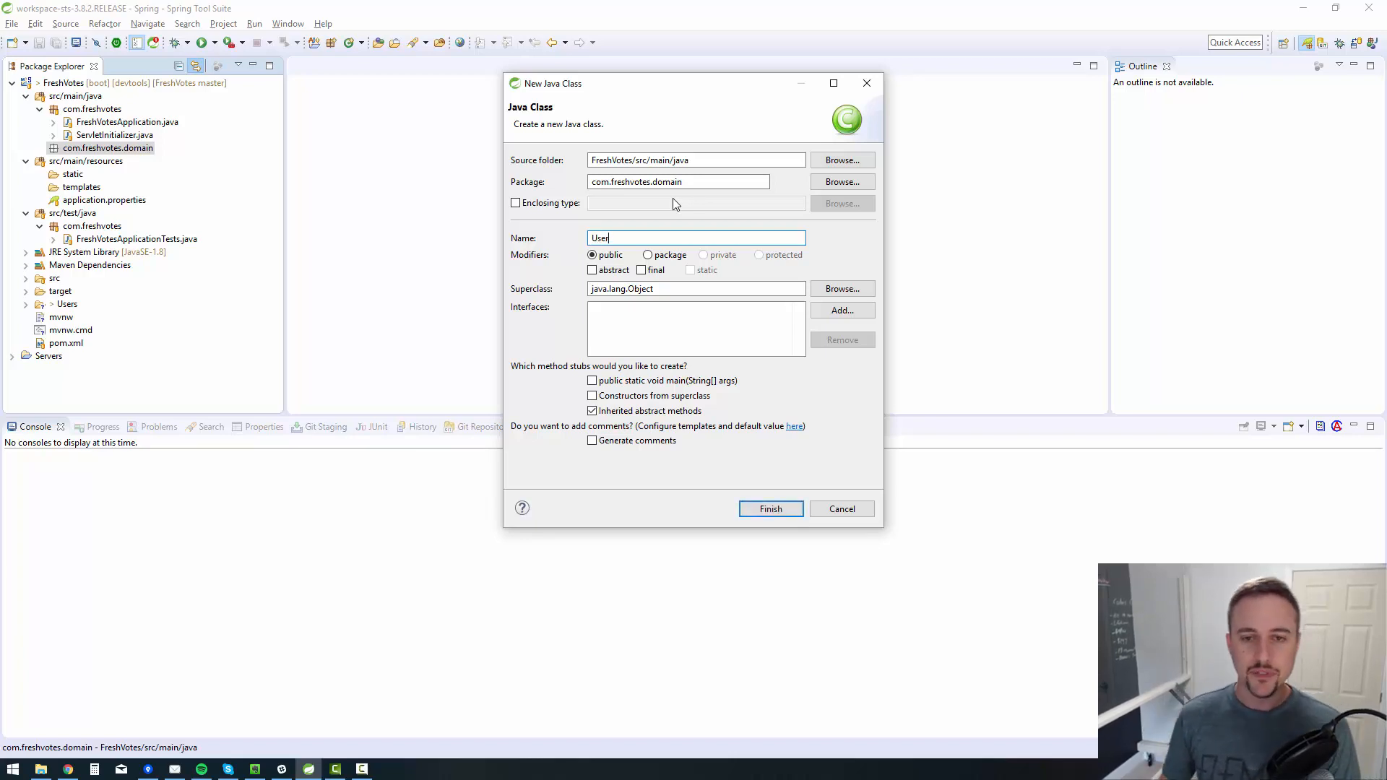
key(Return)
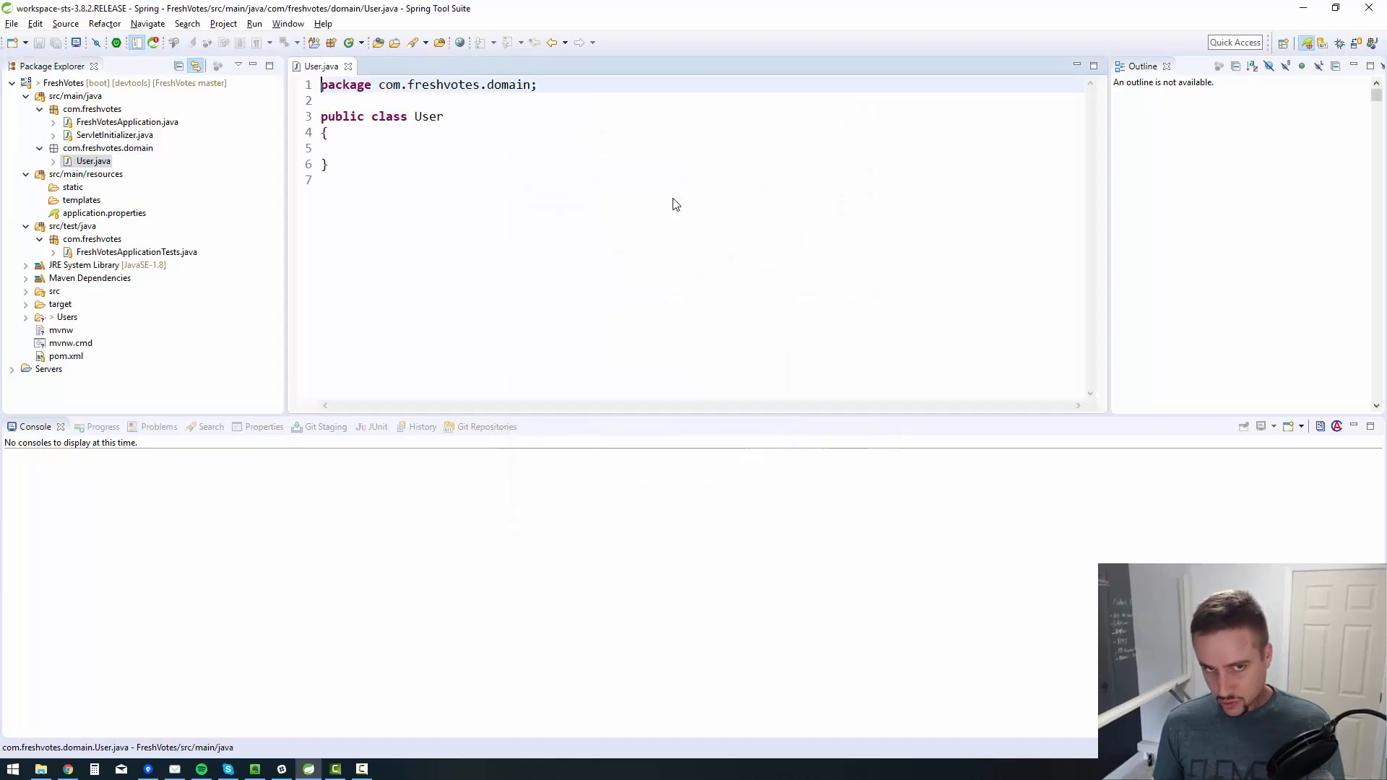
key(Down)
key(Down)
key(Down)
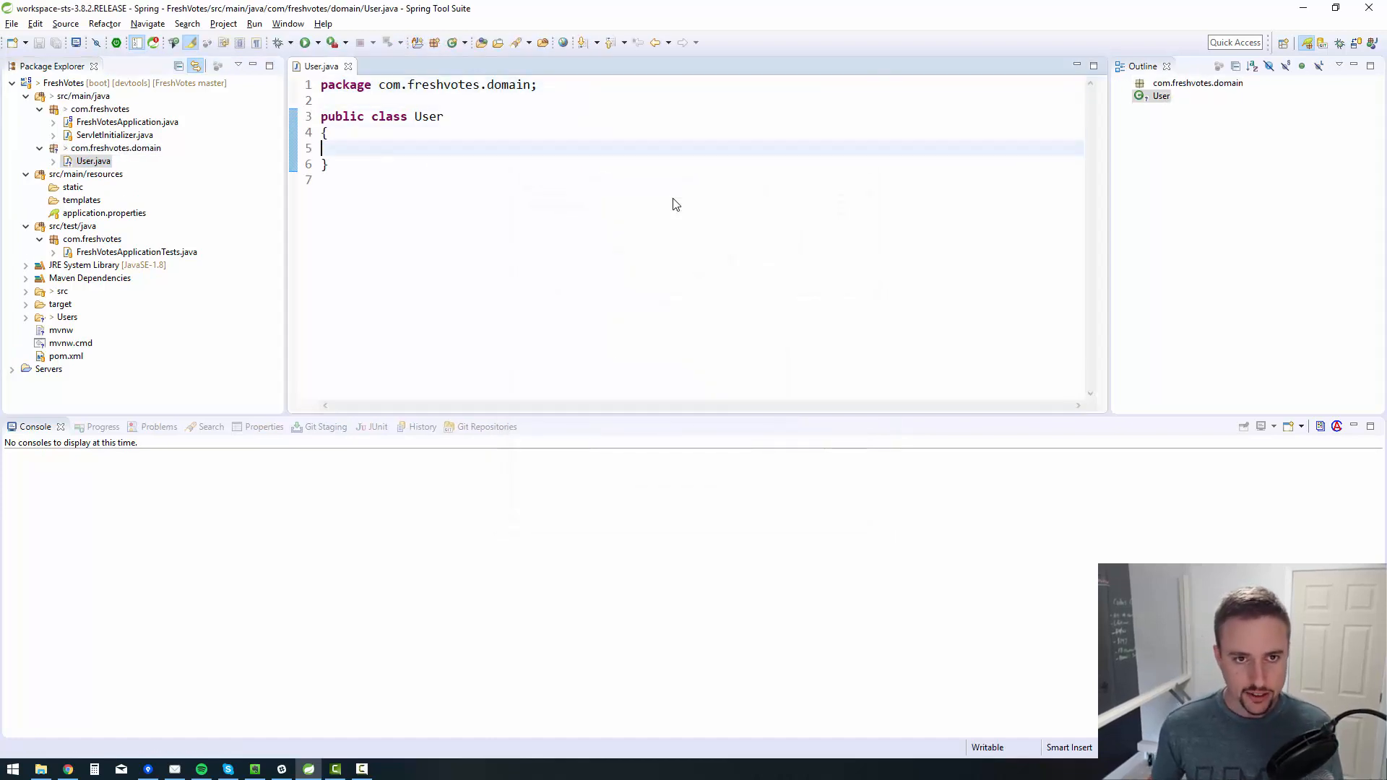
key(Up)
key(Up)
key(shift+Down)
key(shift+Down)
key(Up)
key(Up)
key(Up)
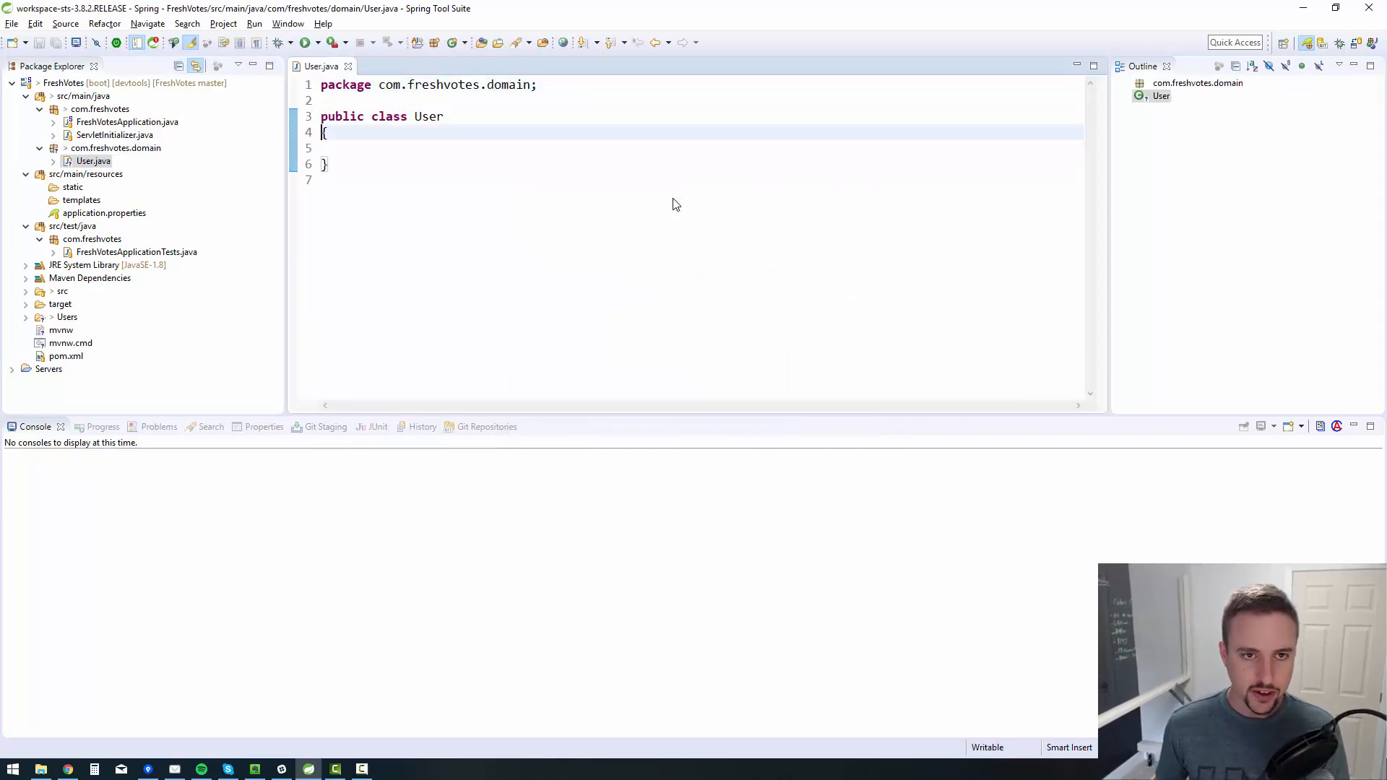
key(Return)
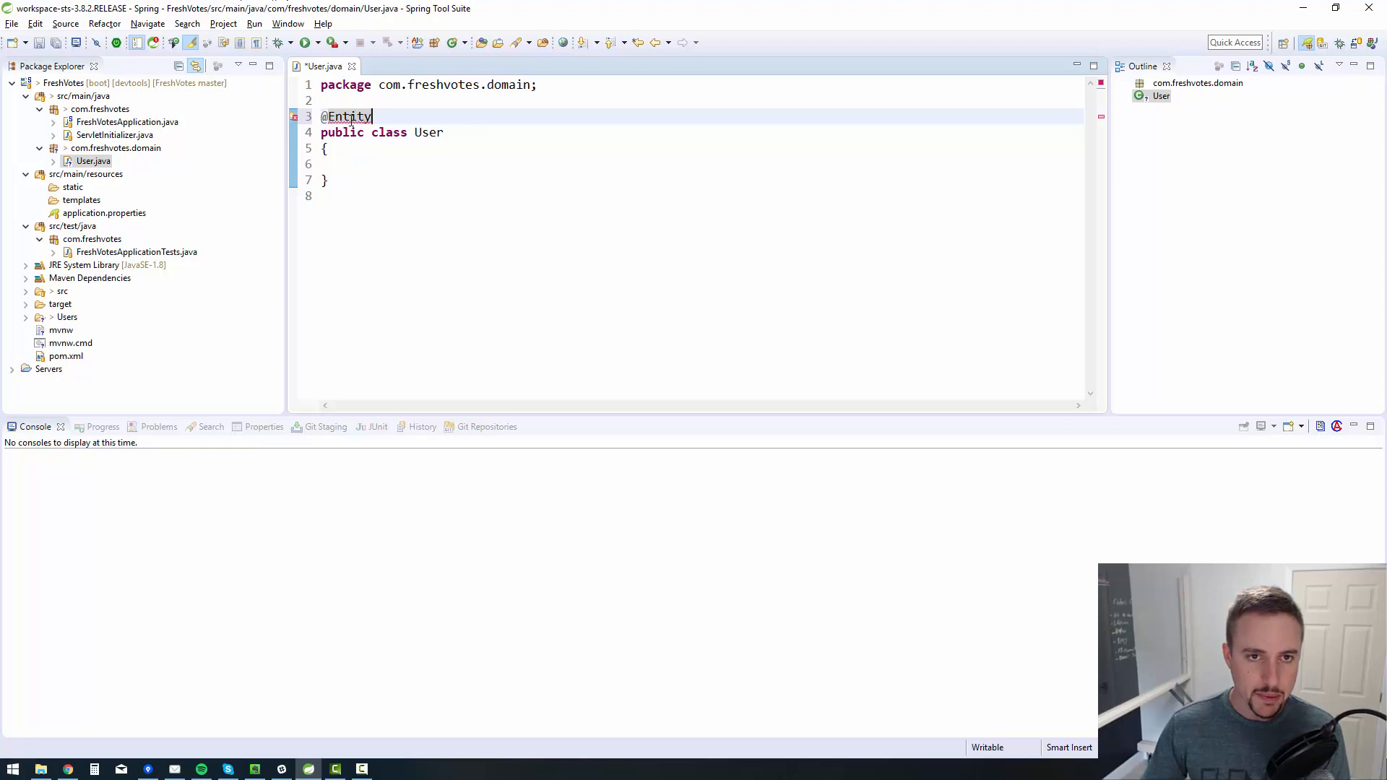
mouse_move(349, 116)
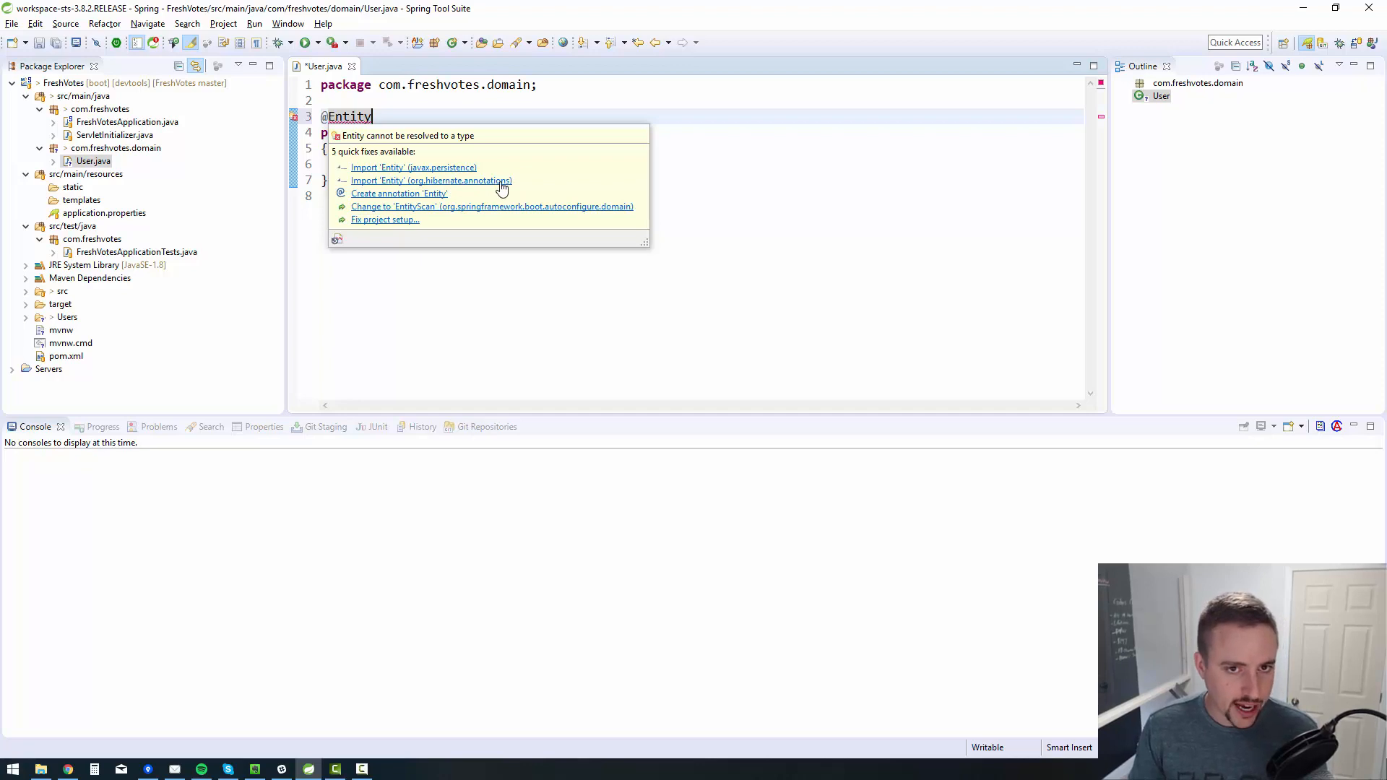
click(463, 168)
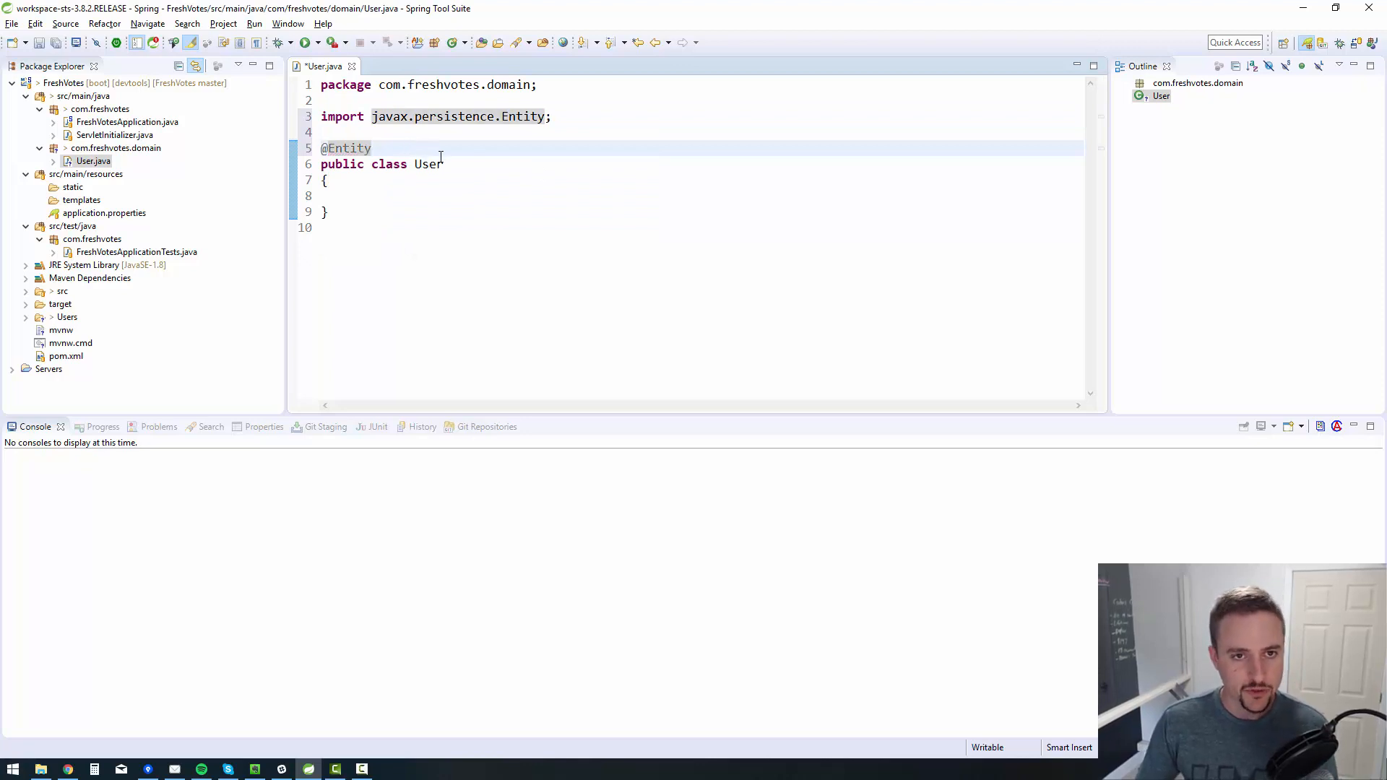
click(471, 164)
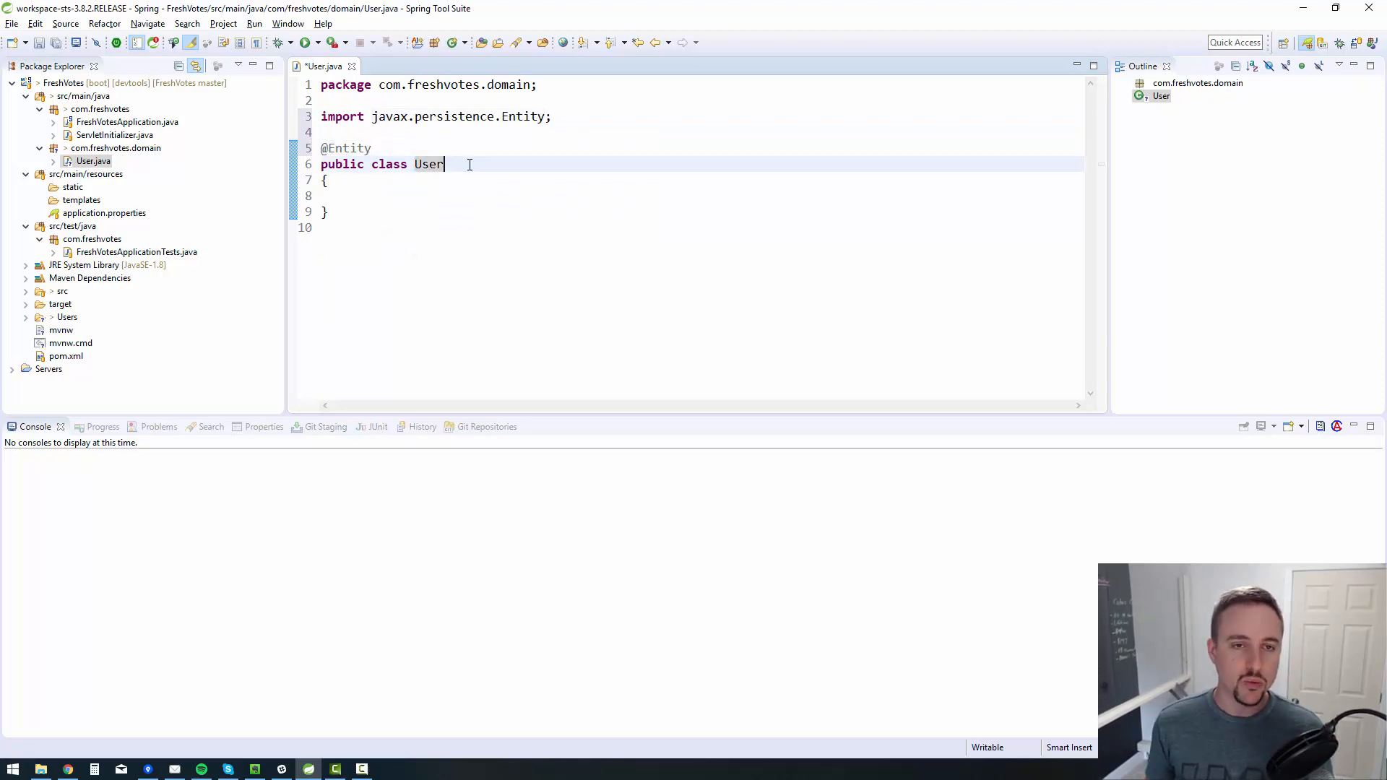
key(Up)
key(Down)
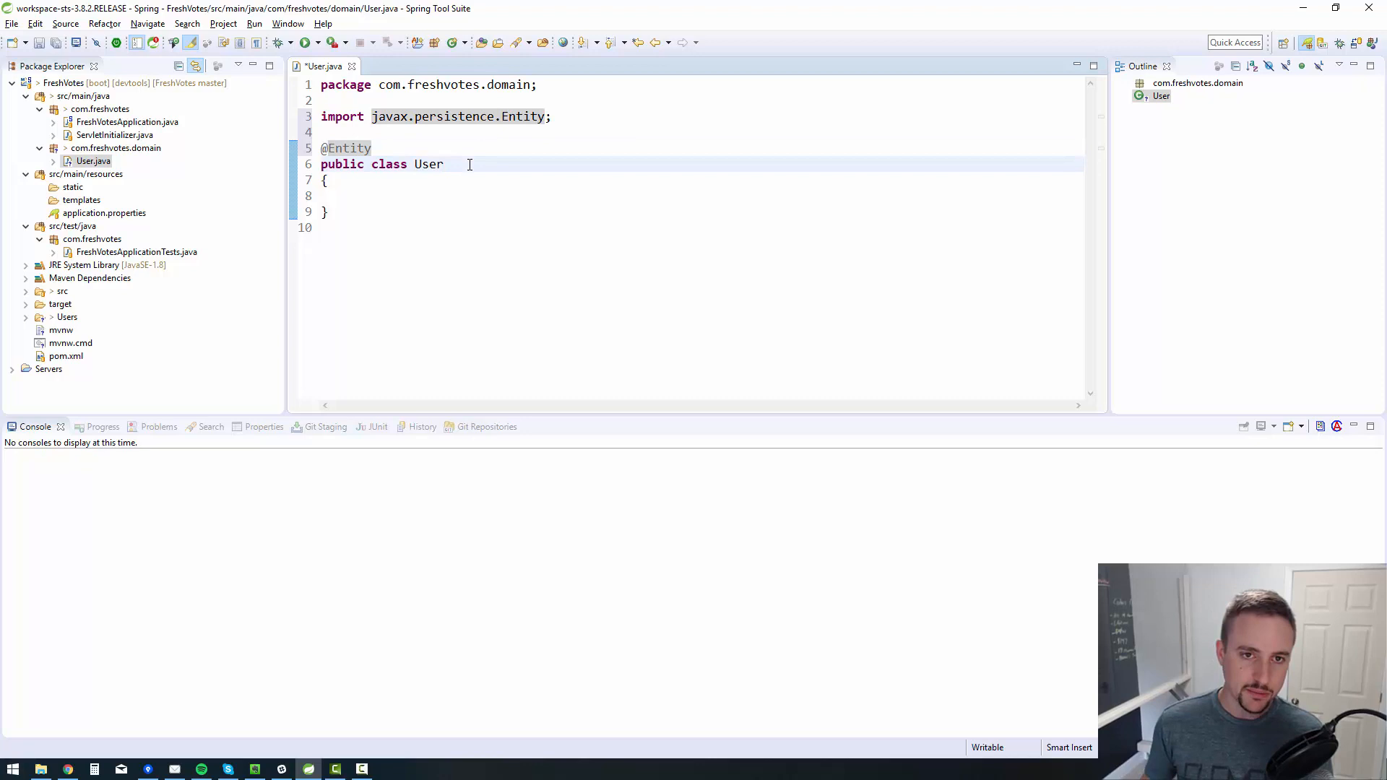
key(ctrl+shift+Left)
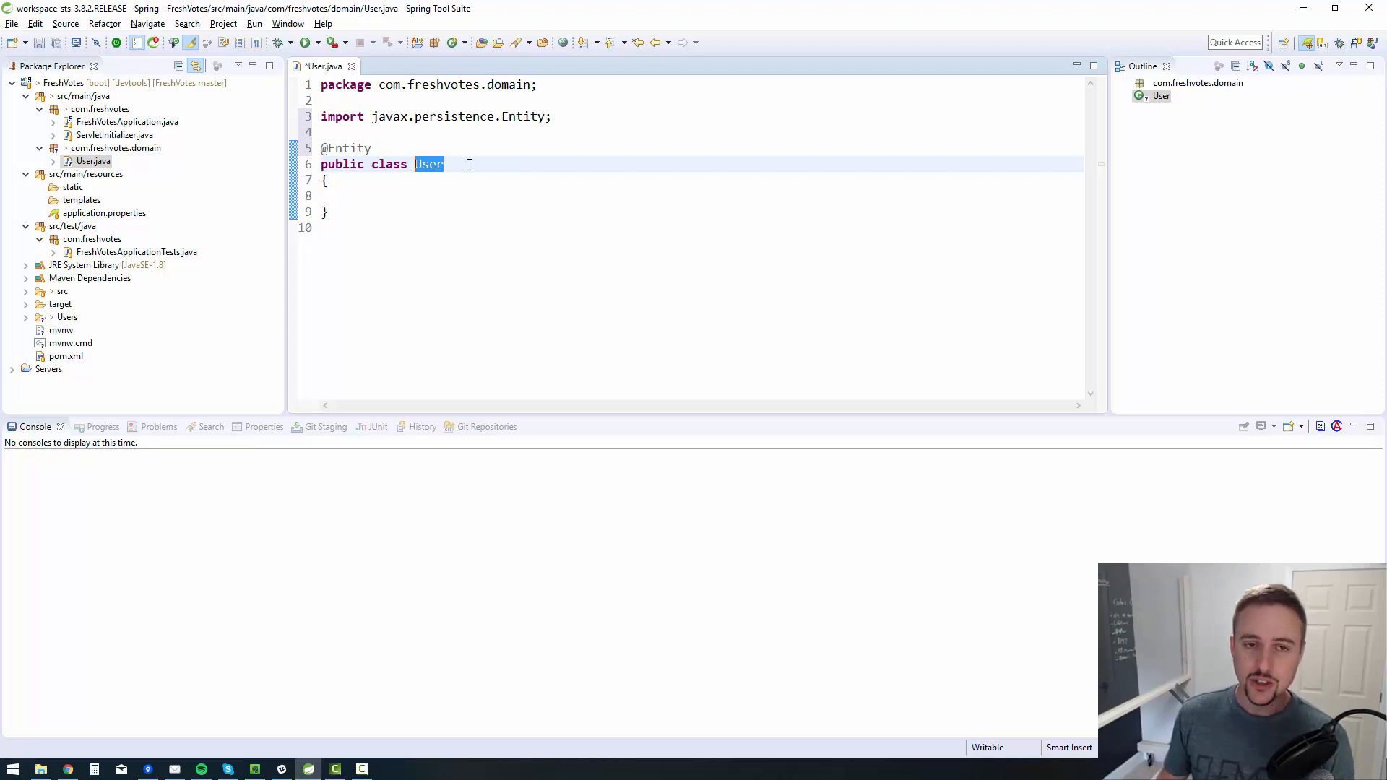
key(Up)
key(Return)
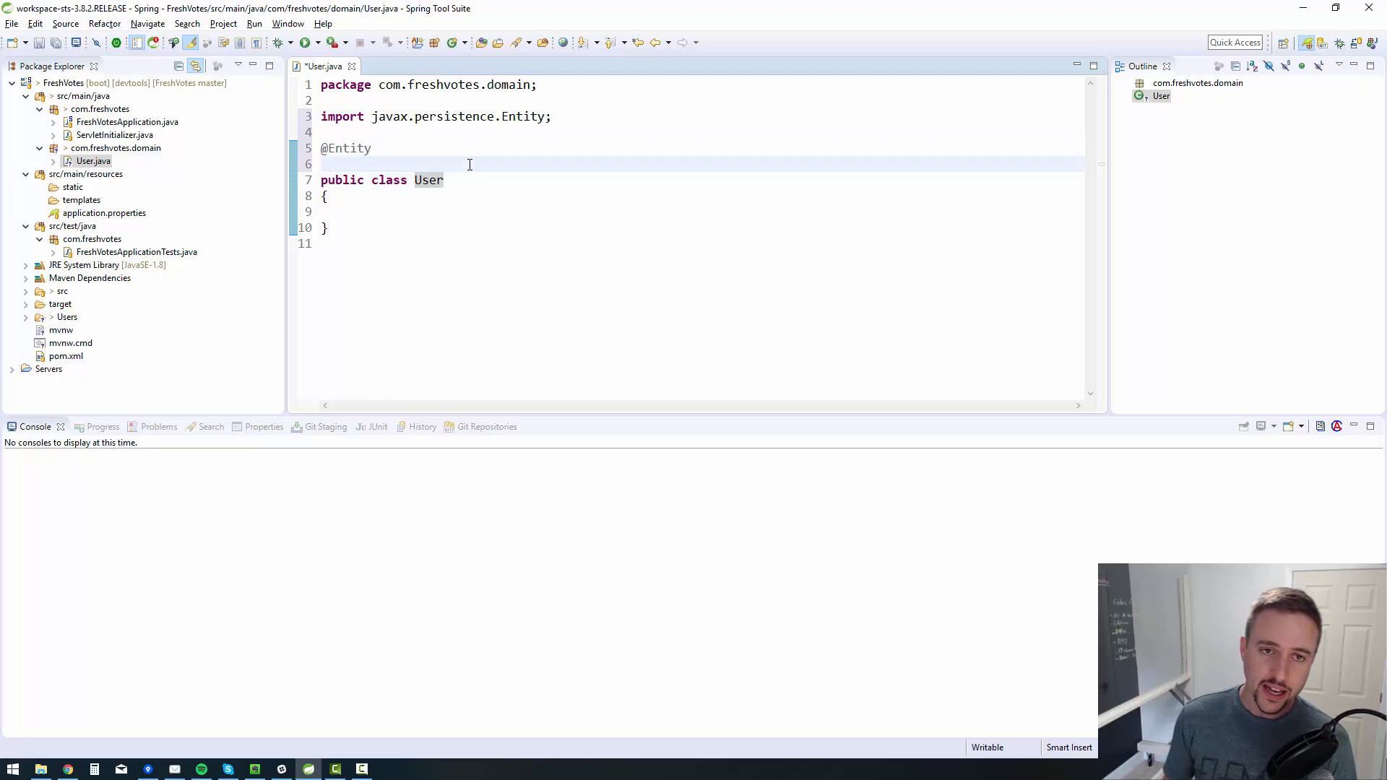
text(Table)
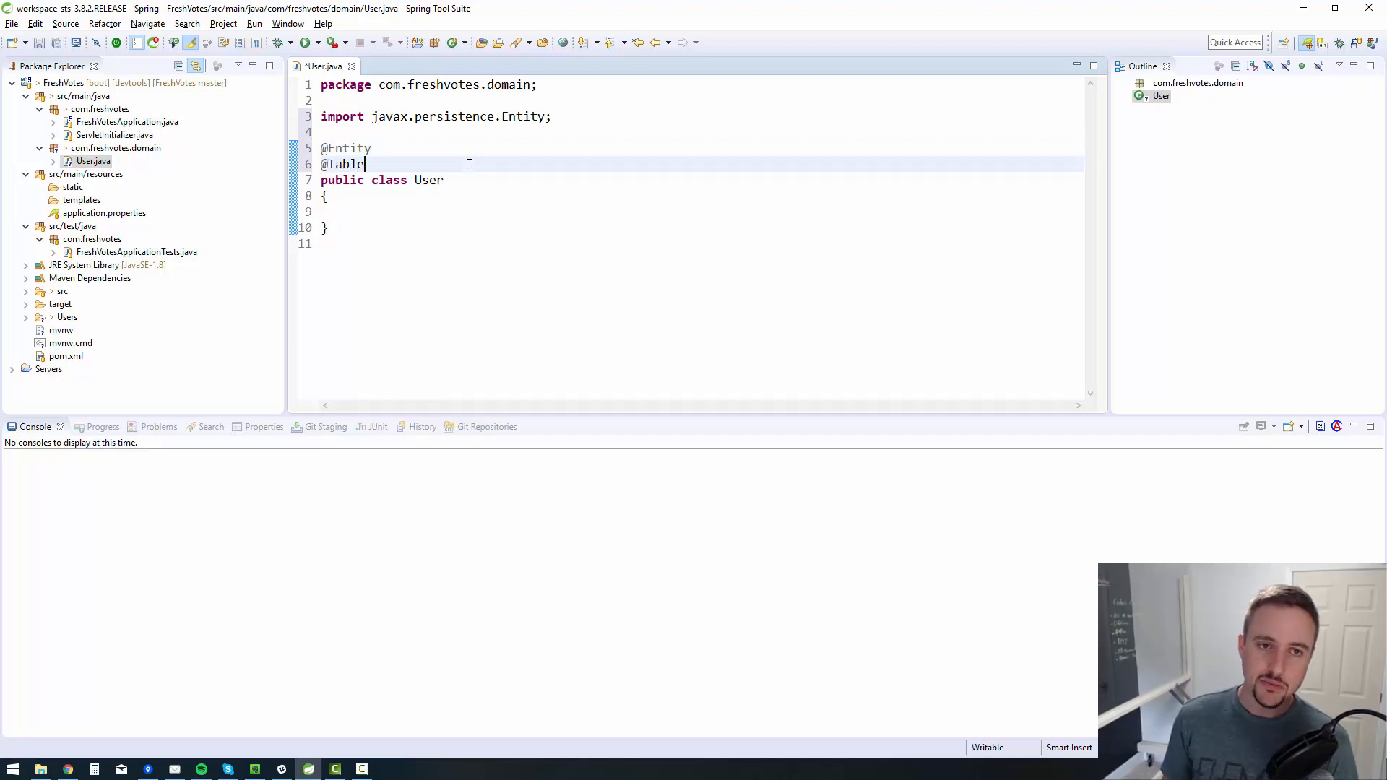
text((n)
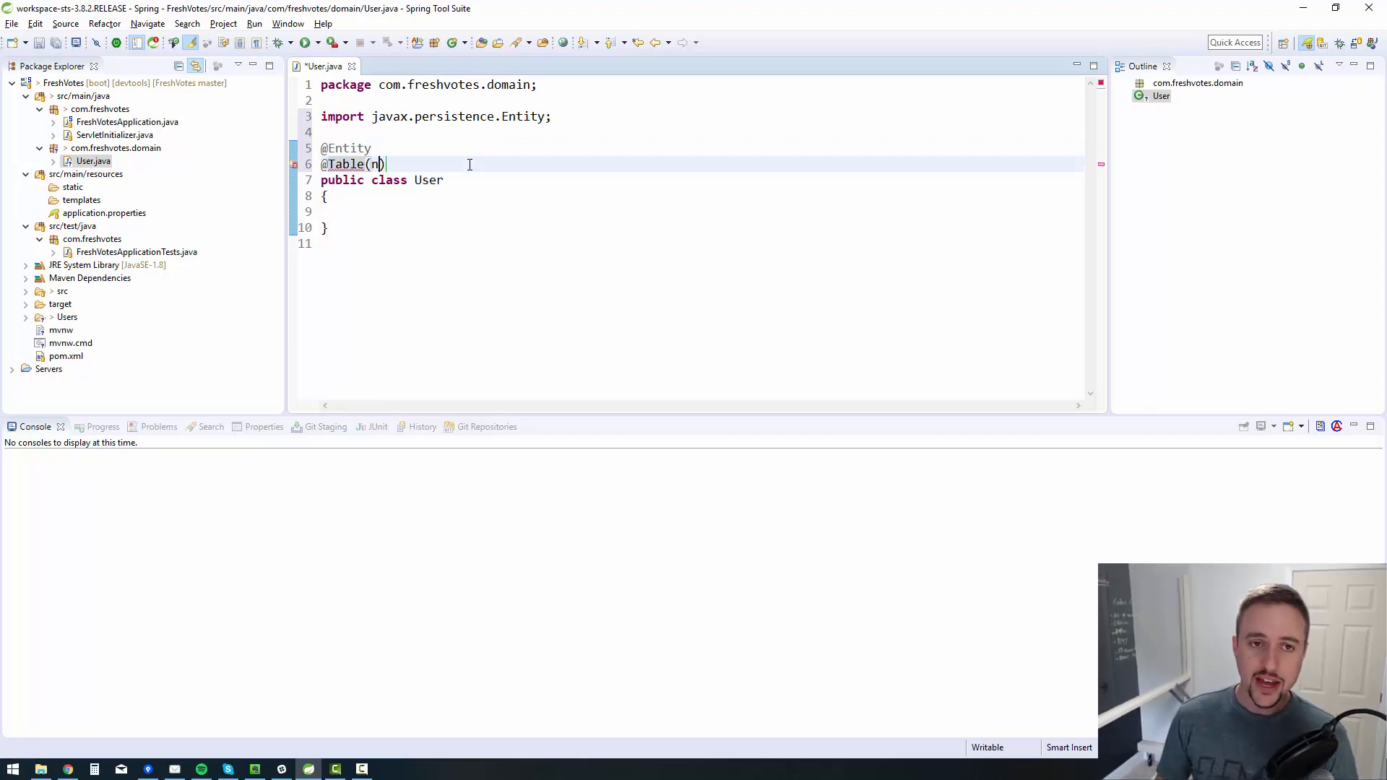
text(ame=)
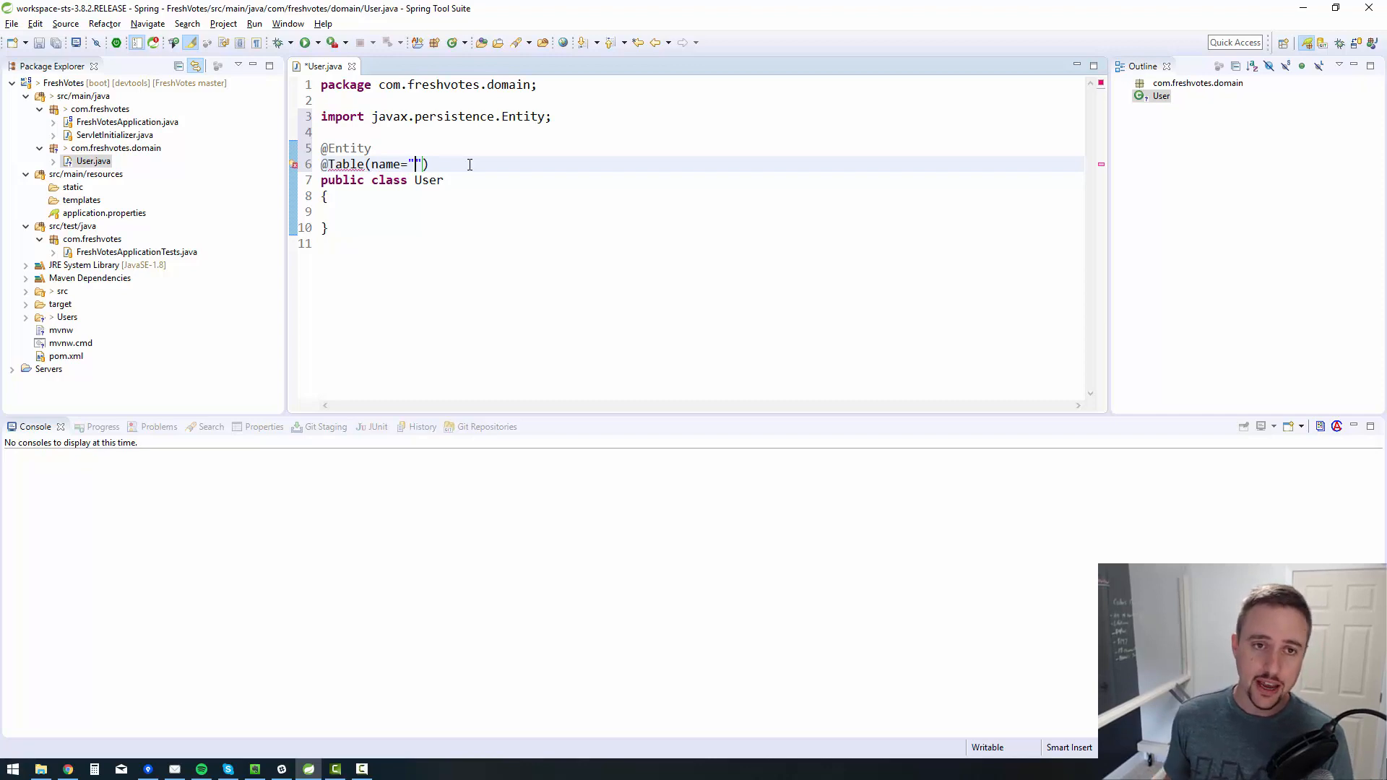
key(Down)
key(shift+End)
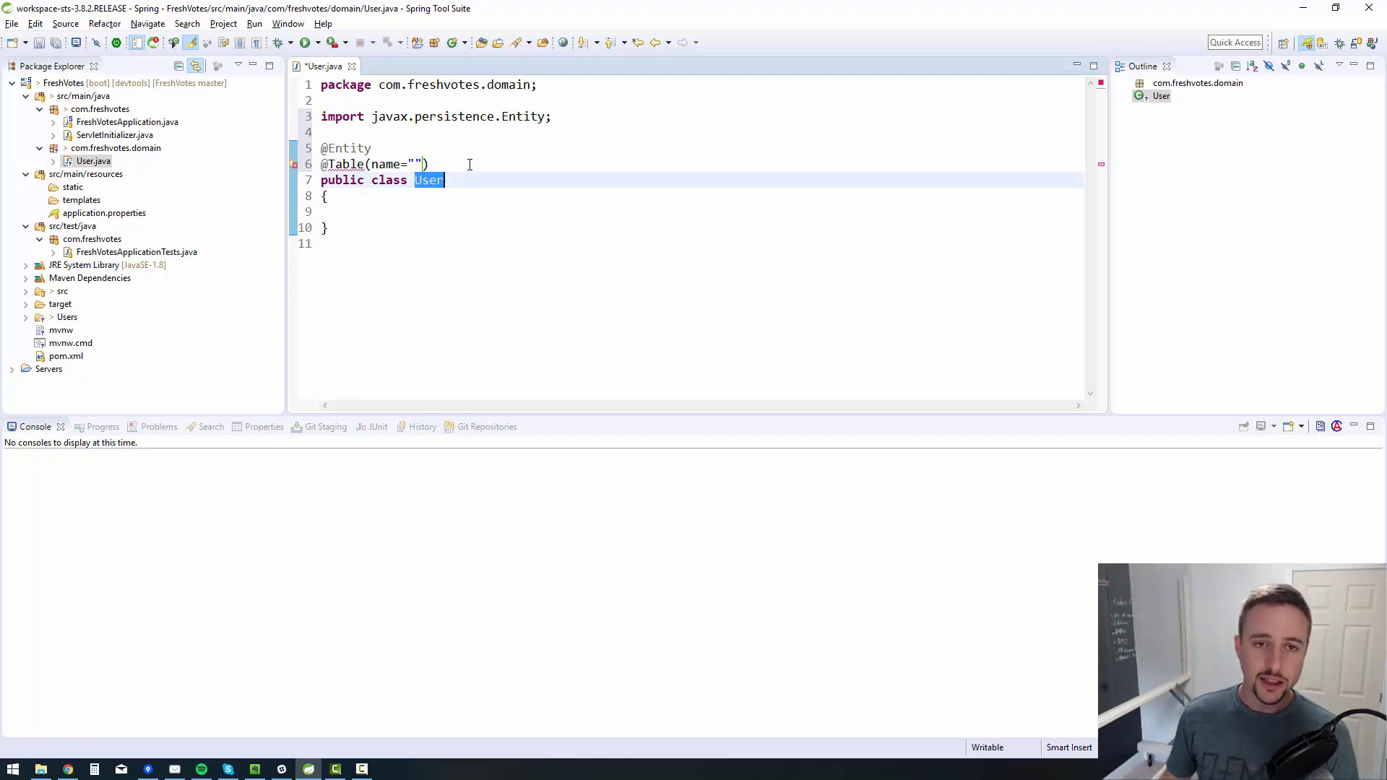
click(470, 164)
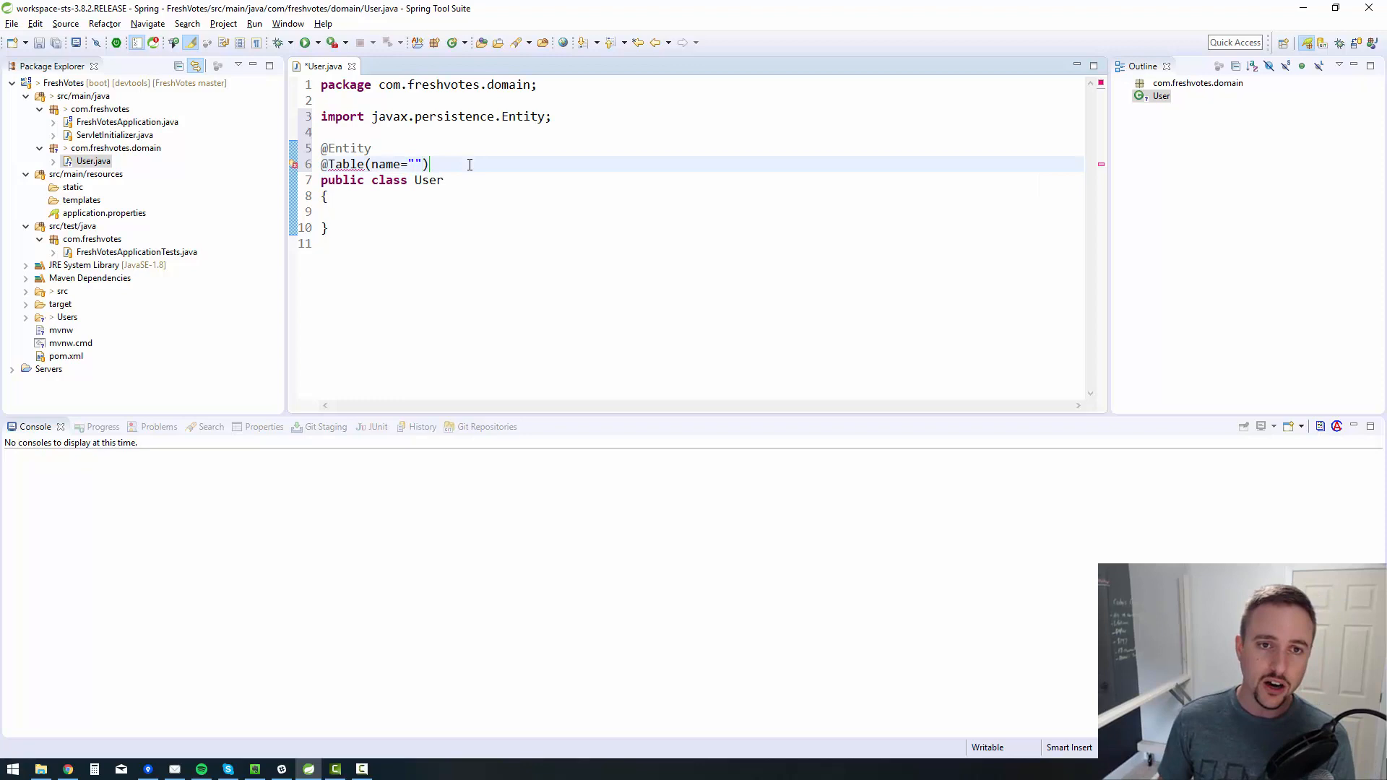
text(usera)
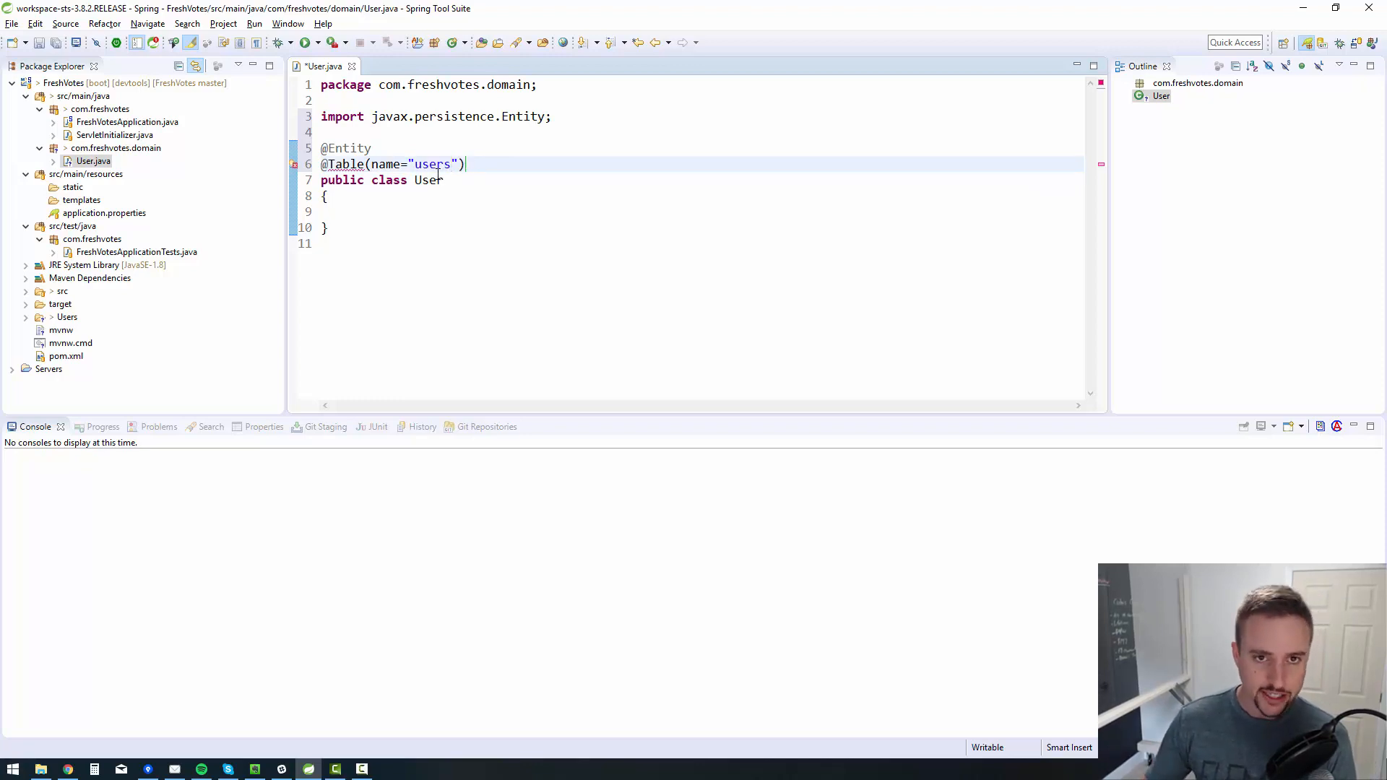
mouse_move(345, 163)
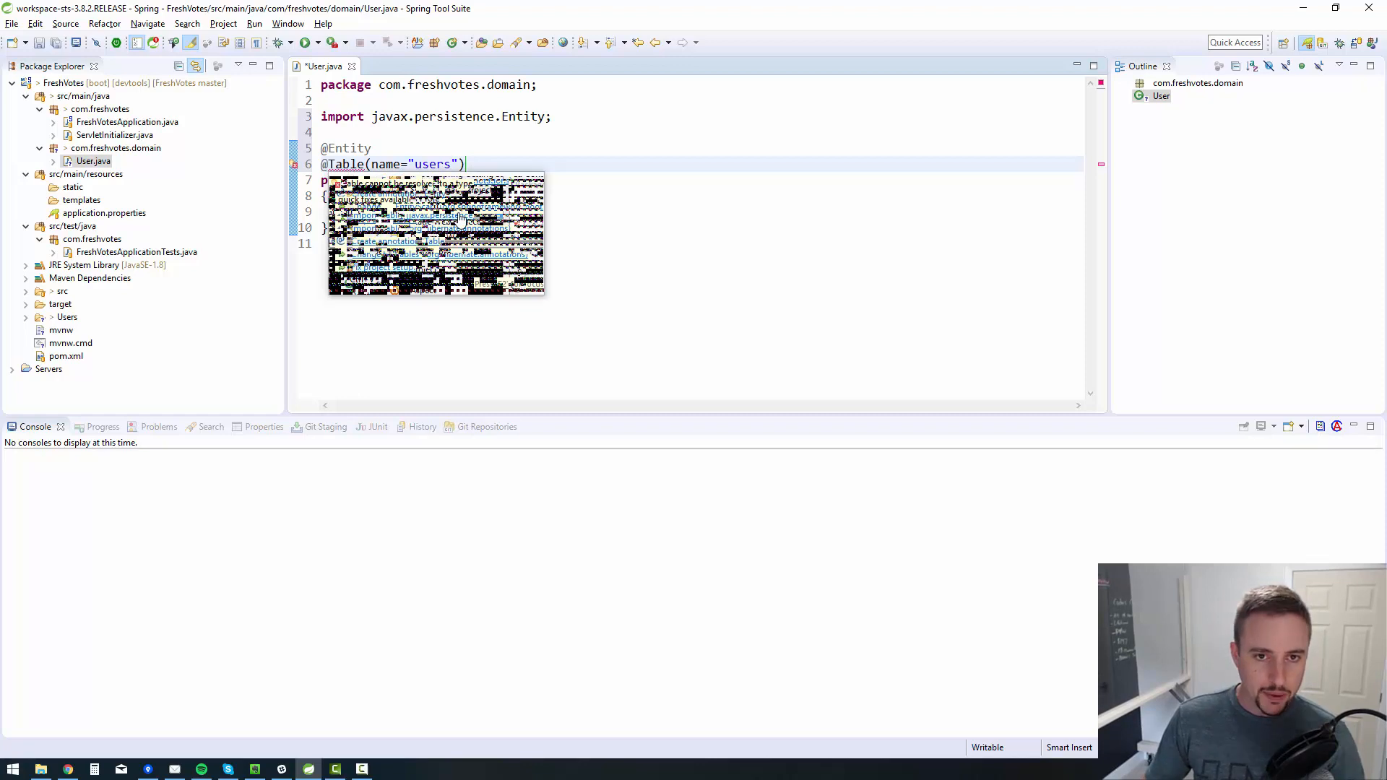
click(462, 215)
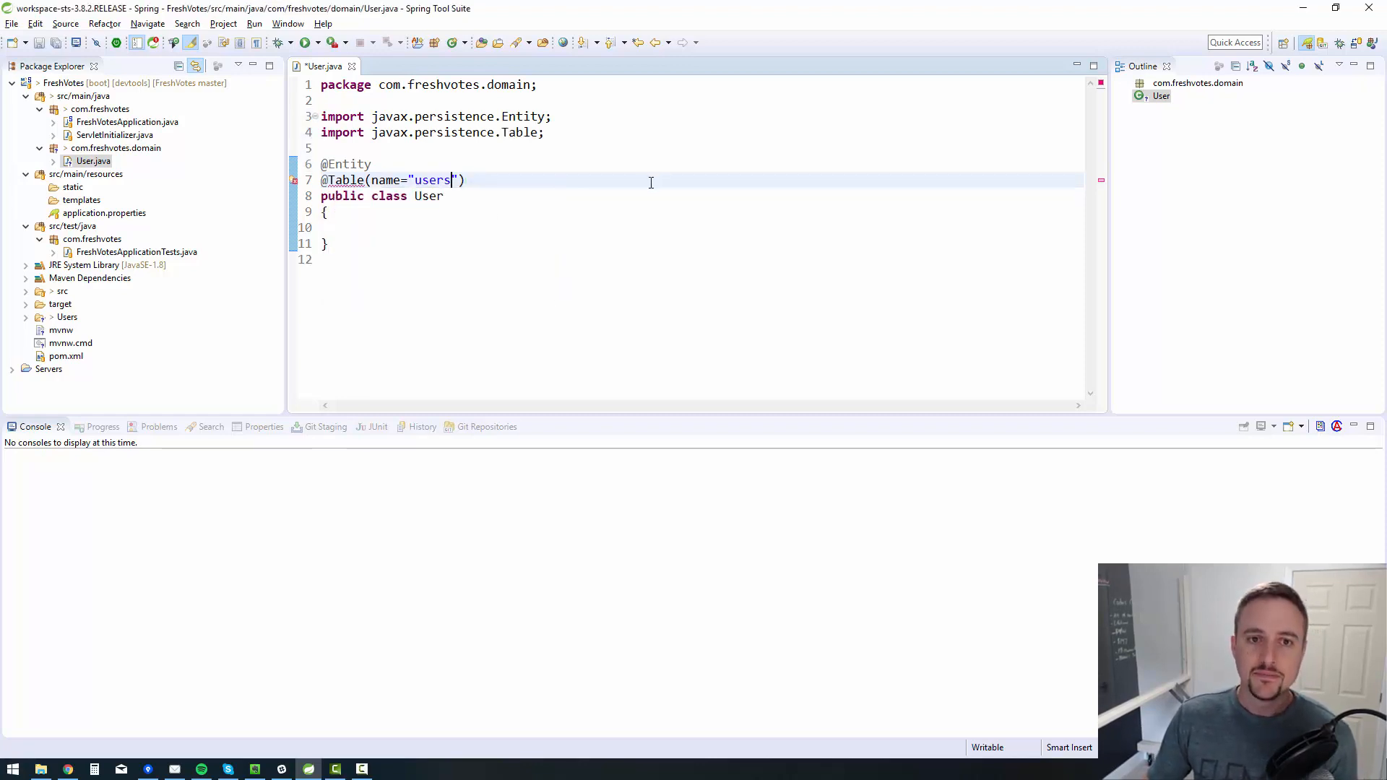
click(406, 238)
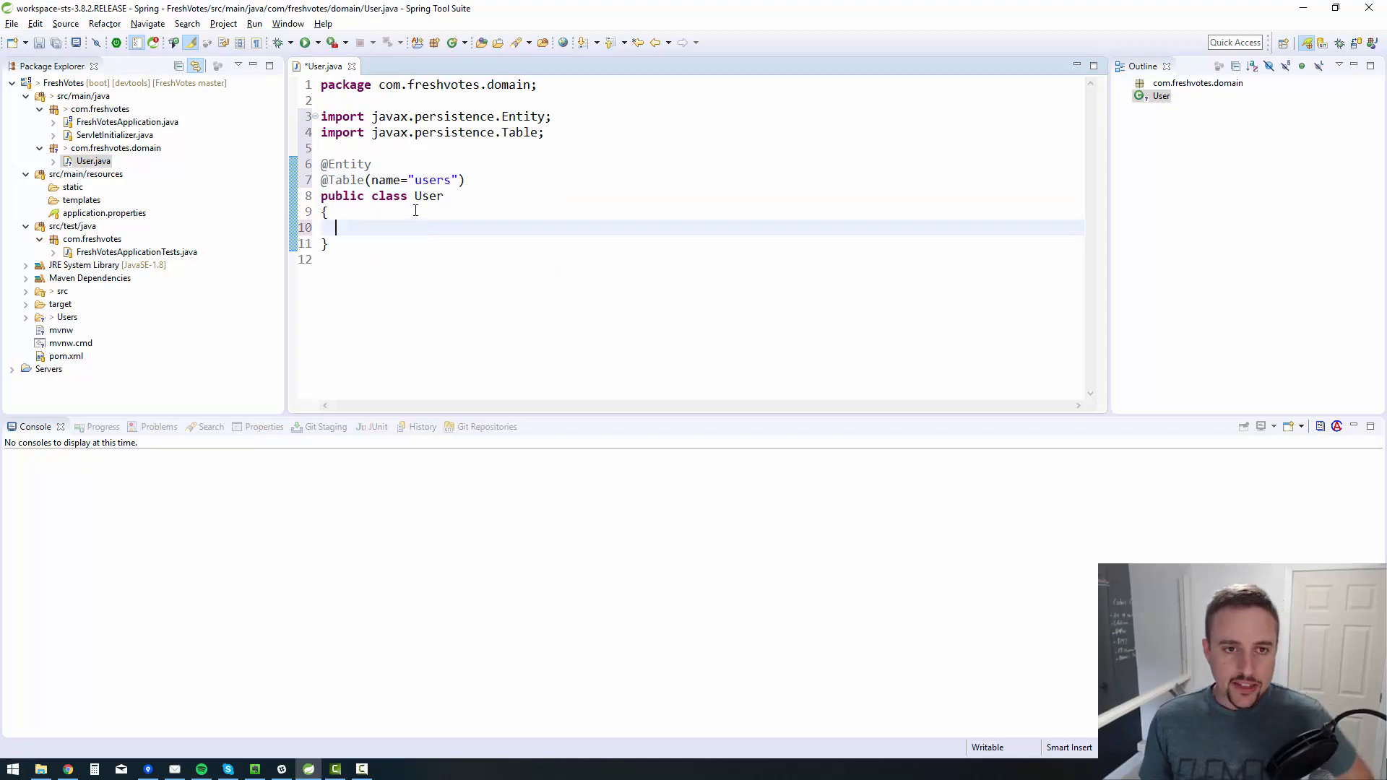
text(private L)
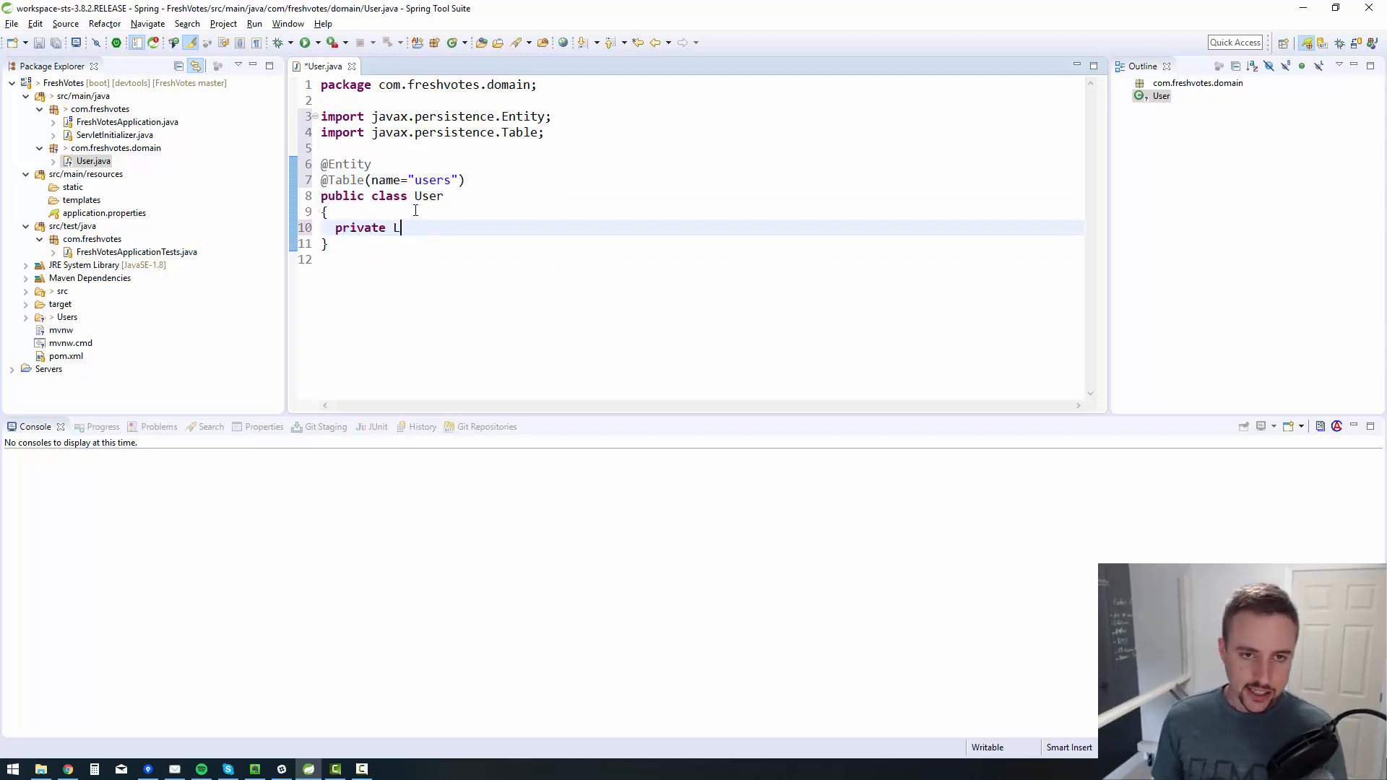
text(ong id;)
Declare a private Long id field in User, keeping Long over Integer
key(Return)
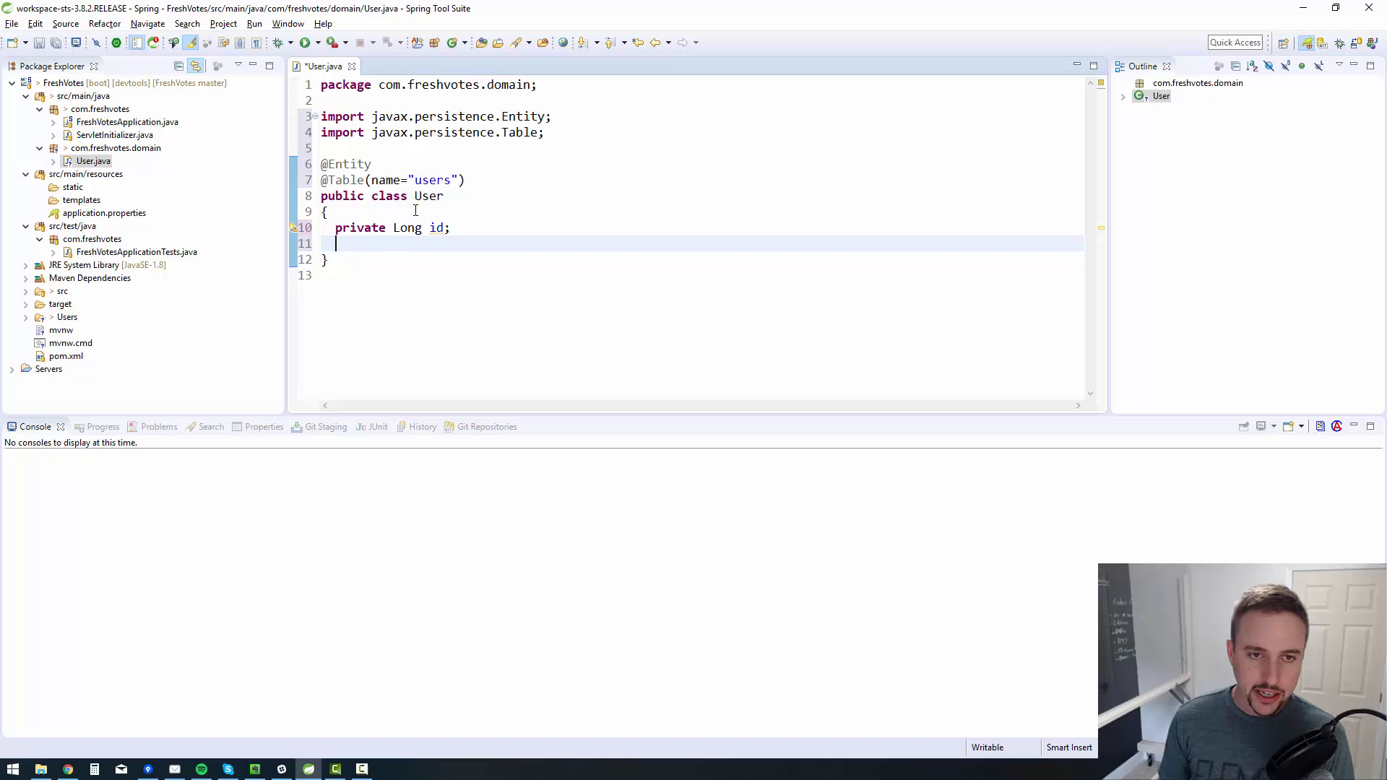
key(Up)
key(ctrl+Right)
key(ctrl+shift+Right)
text(Integer )
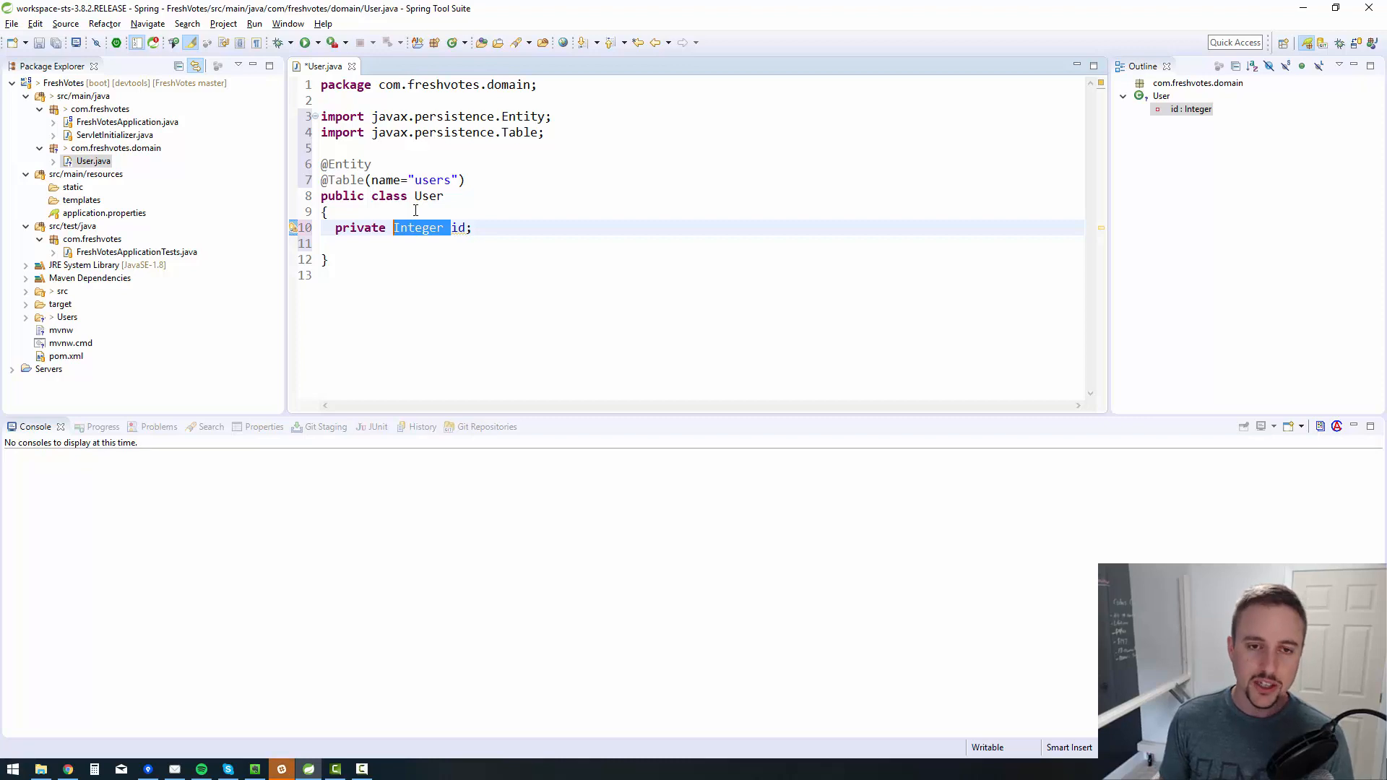
text(Long)
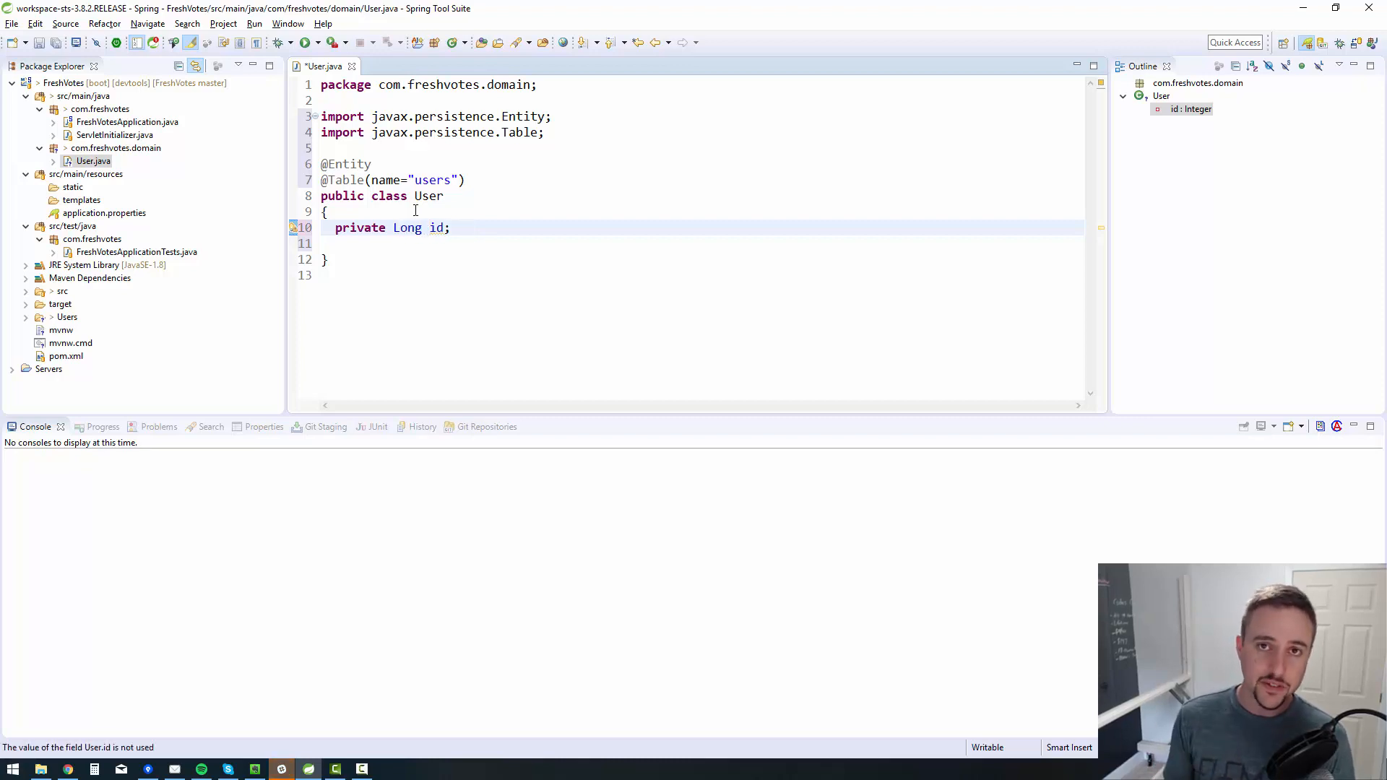
key(Right)
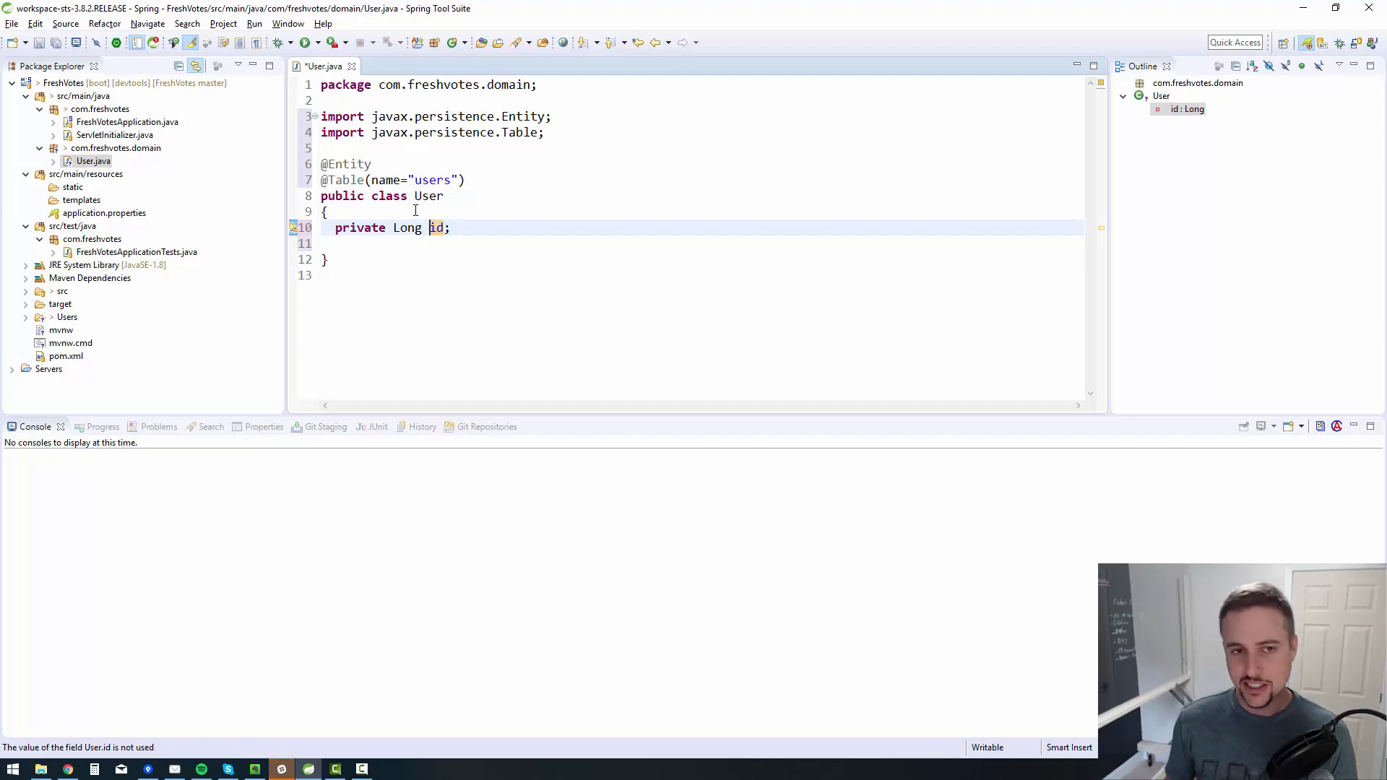
key(Home)
key(shift+End)
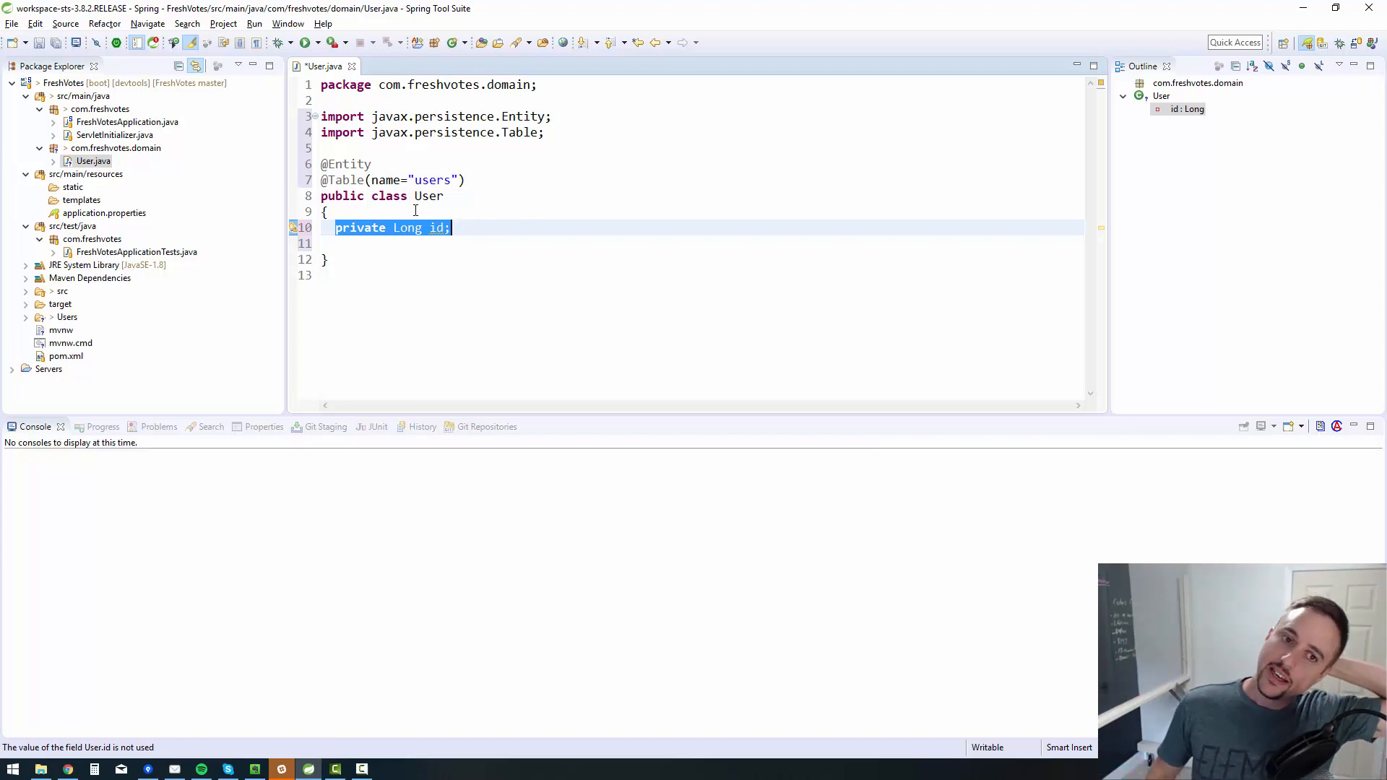
key(End)
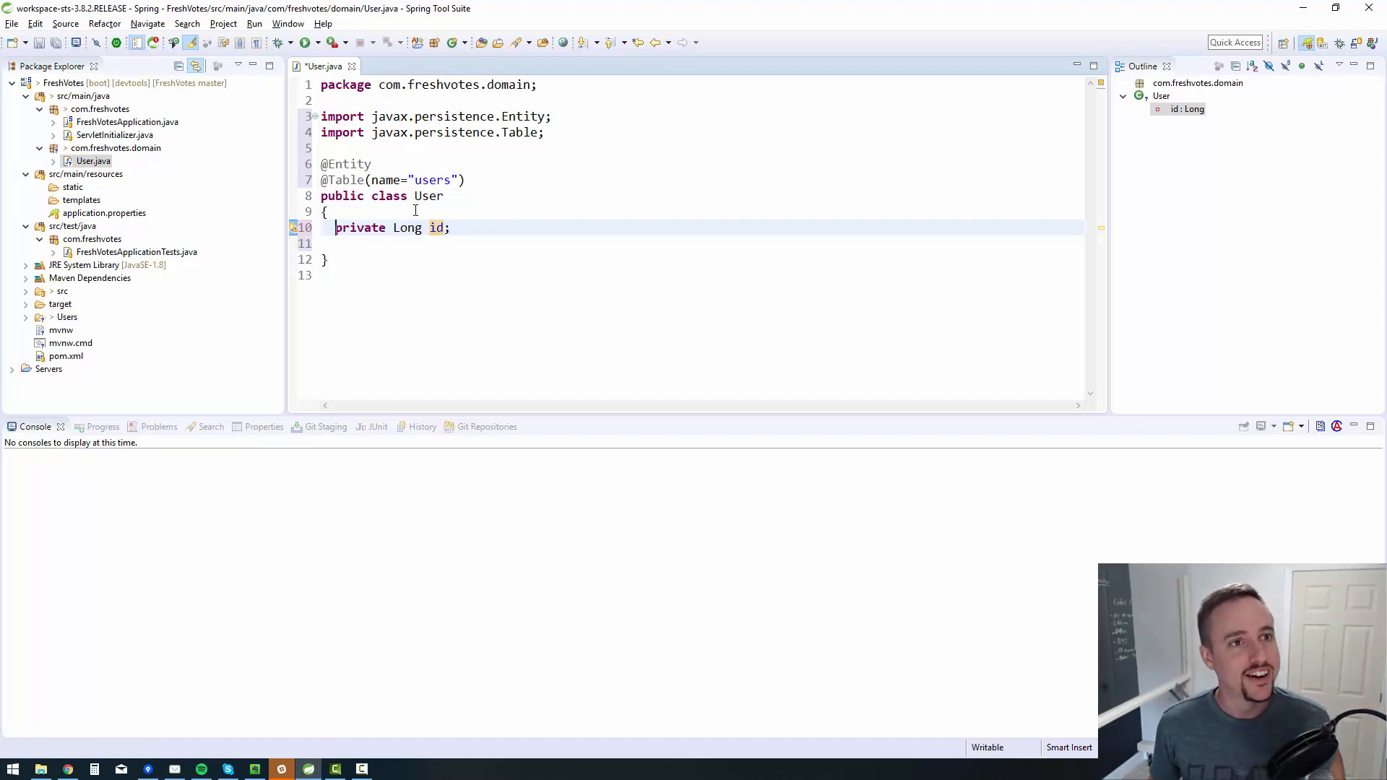
key(Home)
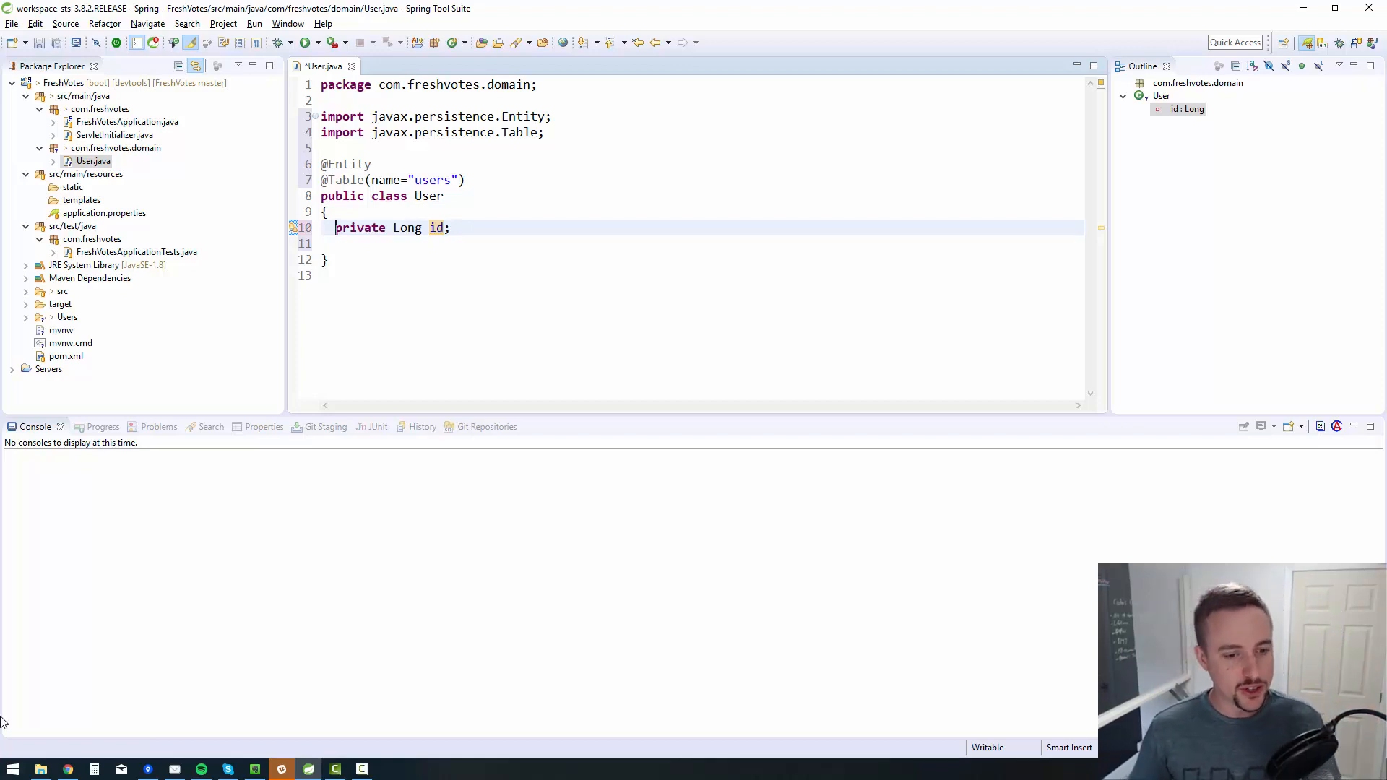
Search 'java integer size' in Chrome and check int is 32 bits and long 64 bits
click(67, 770)
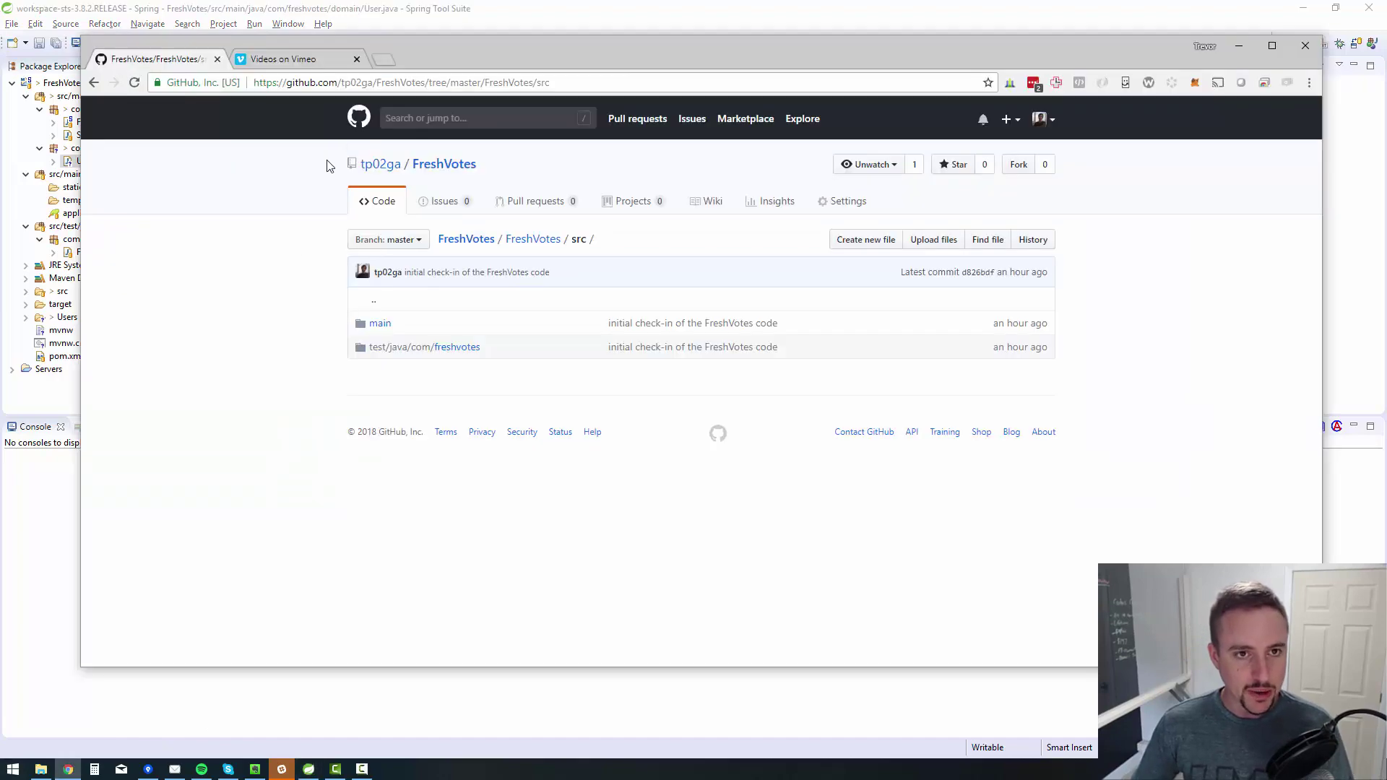
click(377, 57)
text(java integ)
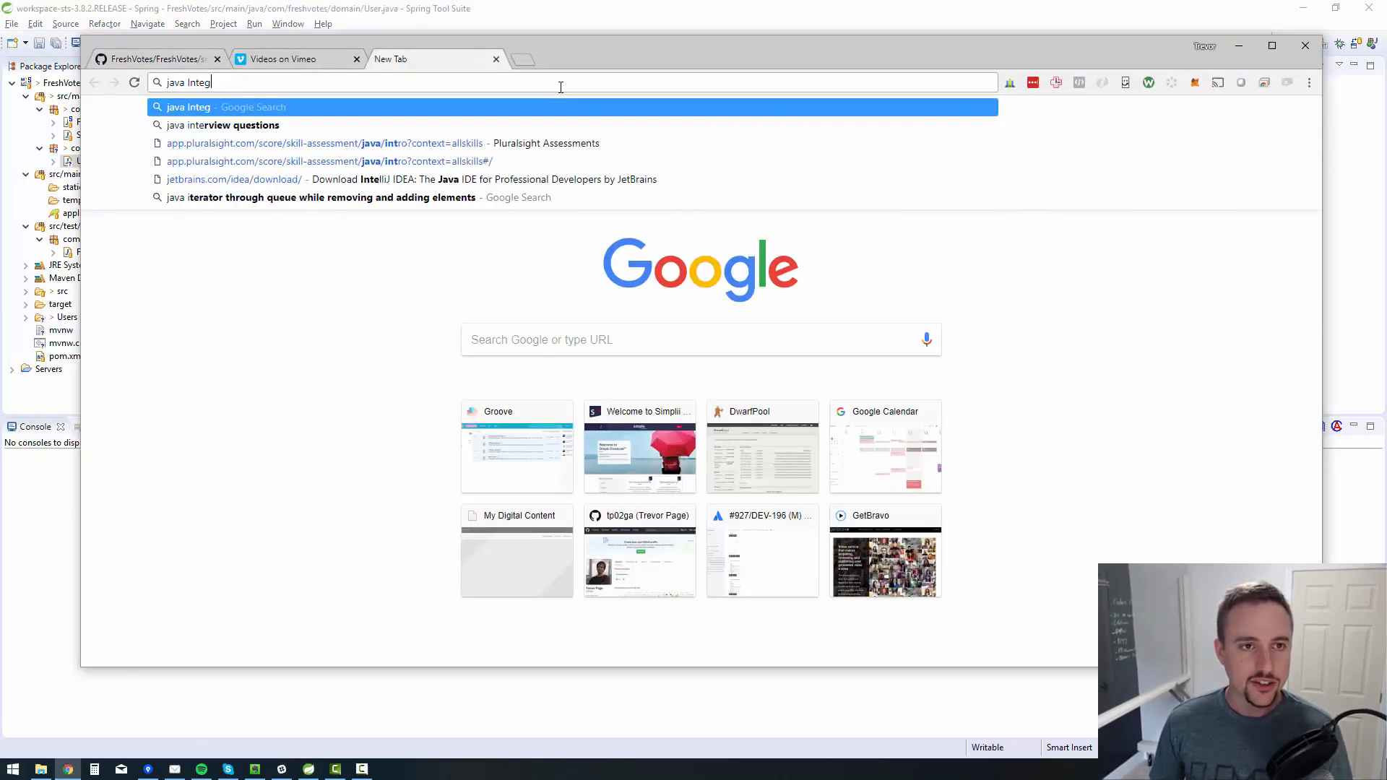
text(er size)
key(Return)
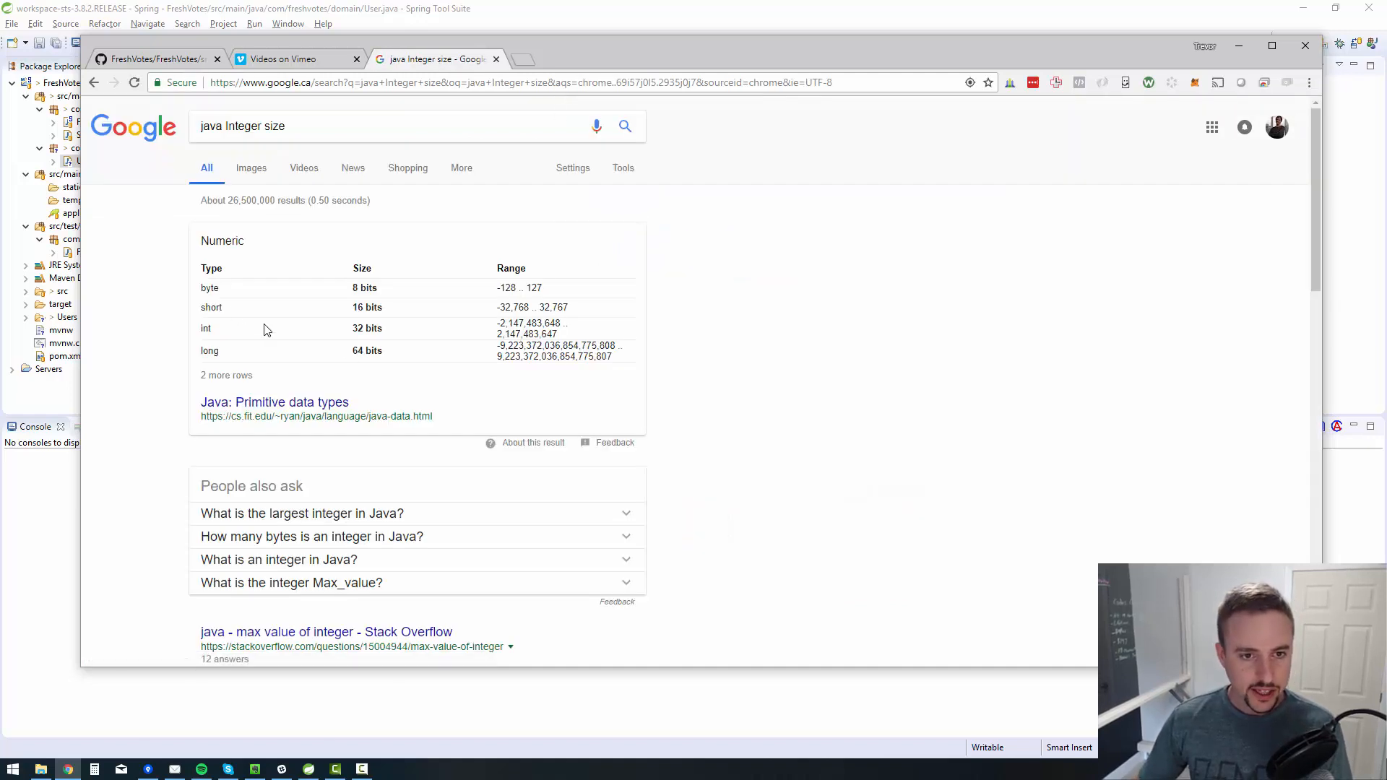
drag(345, 327, 442, 334)
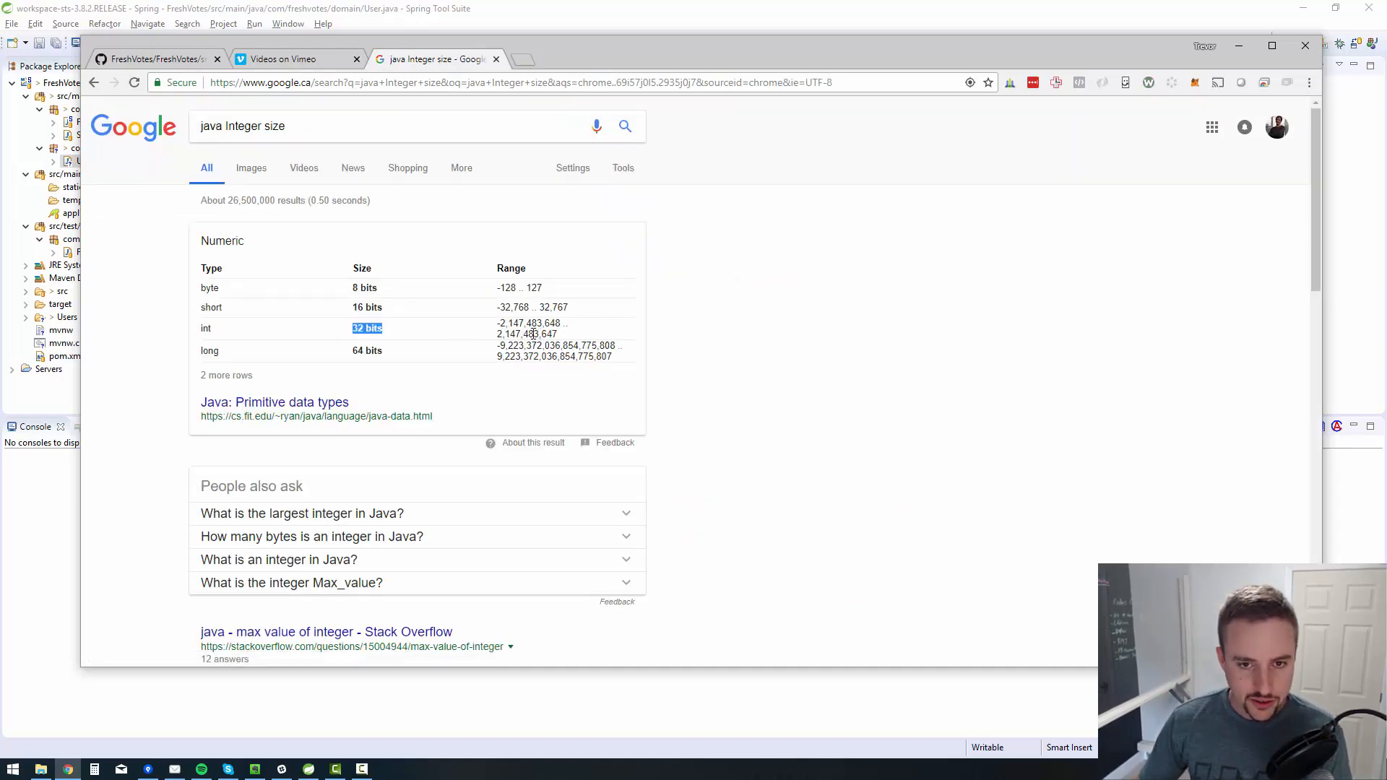
mouse_move(542, 333)
mouse_down()
mouse_move(563, 338)
mouse_move(518, 335)
mouse_up()
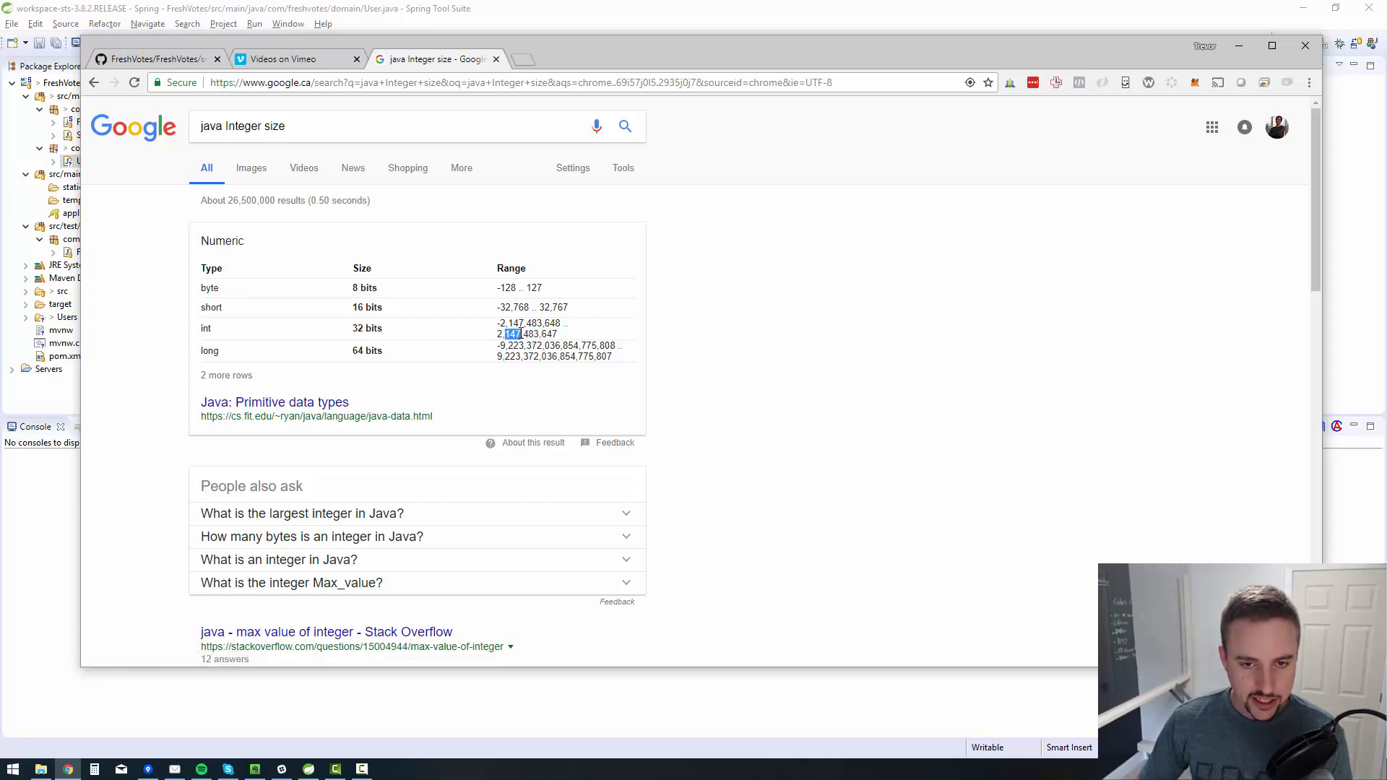
click(519, 334)
drag(518, 335, 562, 339)
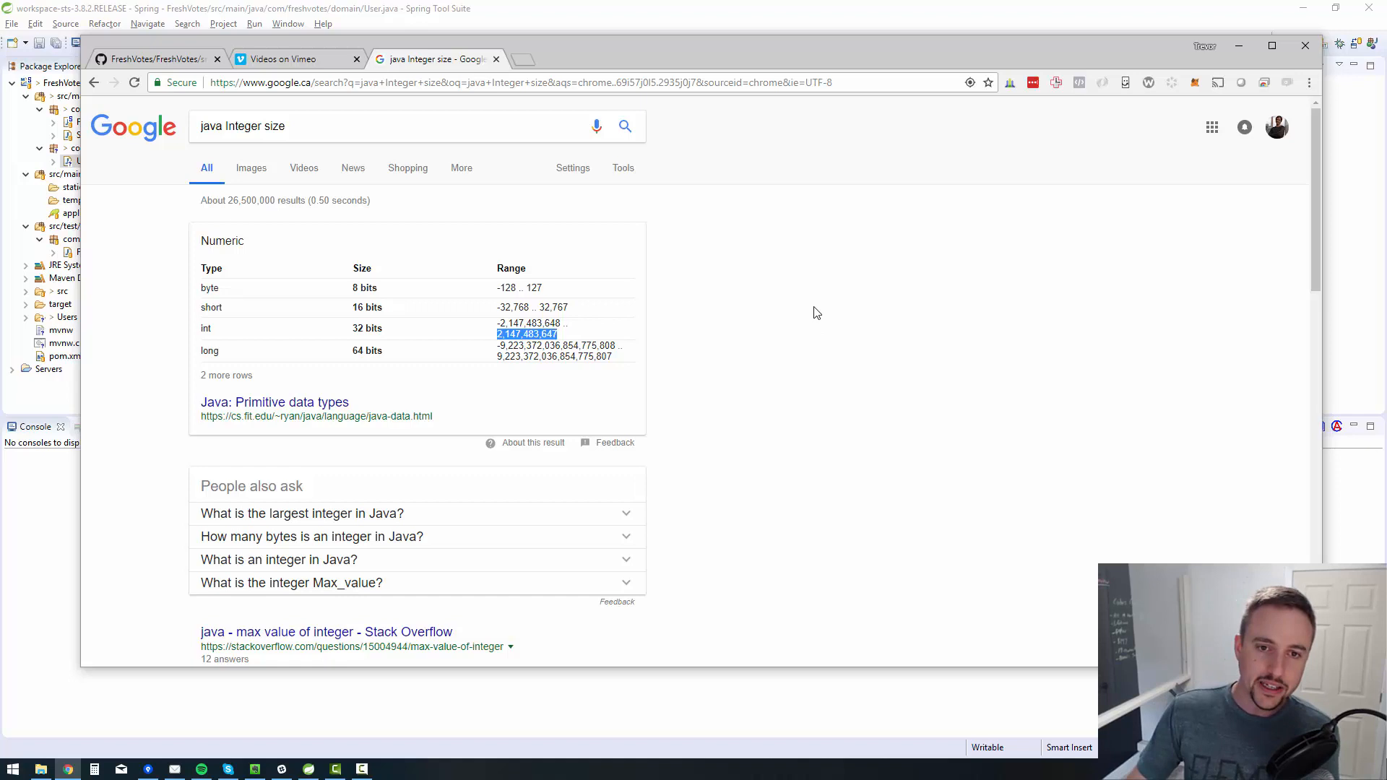
click(225, 354)
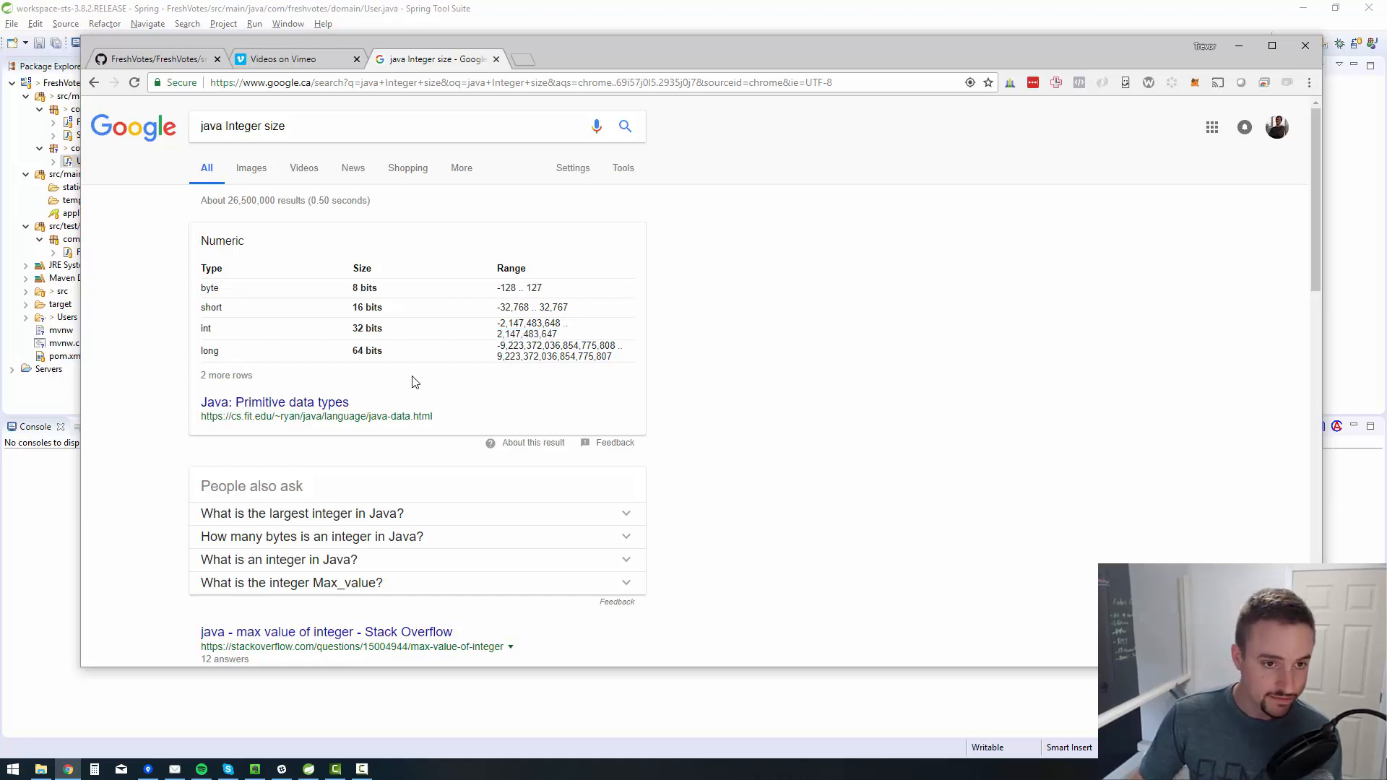
double_click(209, 352)
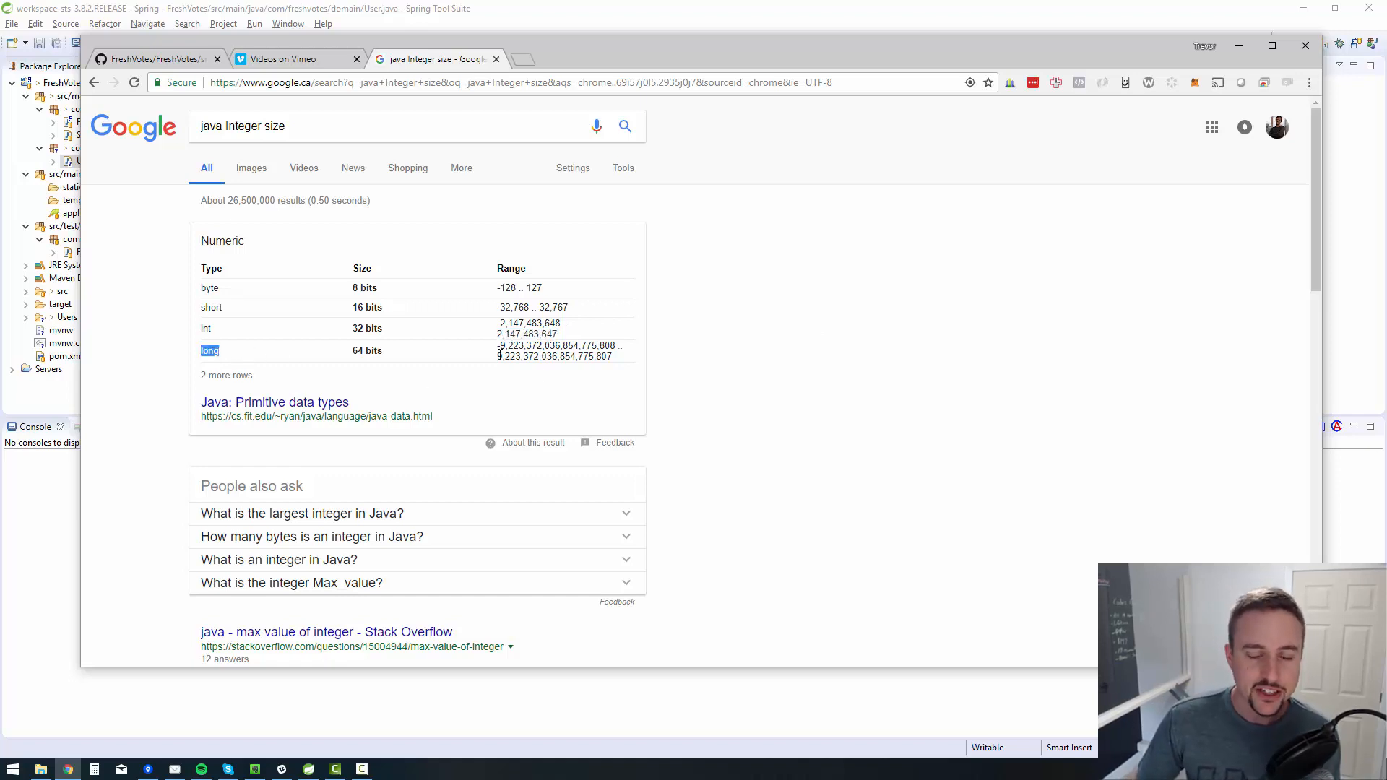
Return to User.java and confirm Long as the id field's type
click(518, 6)
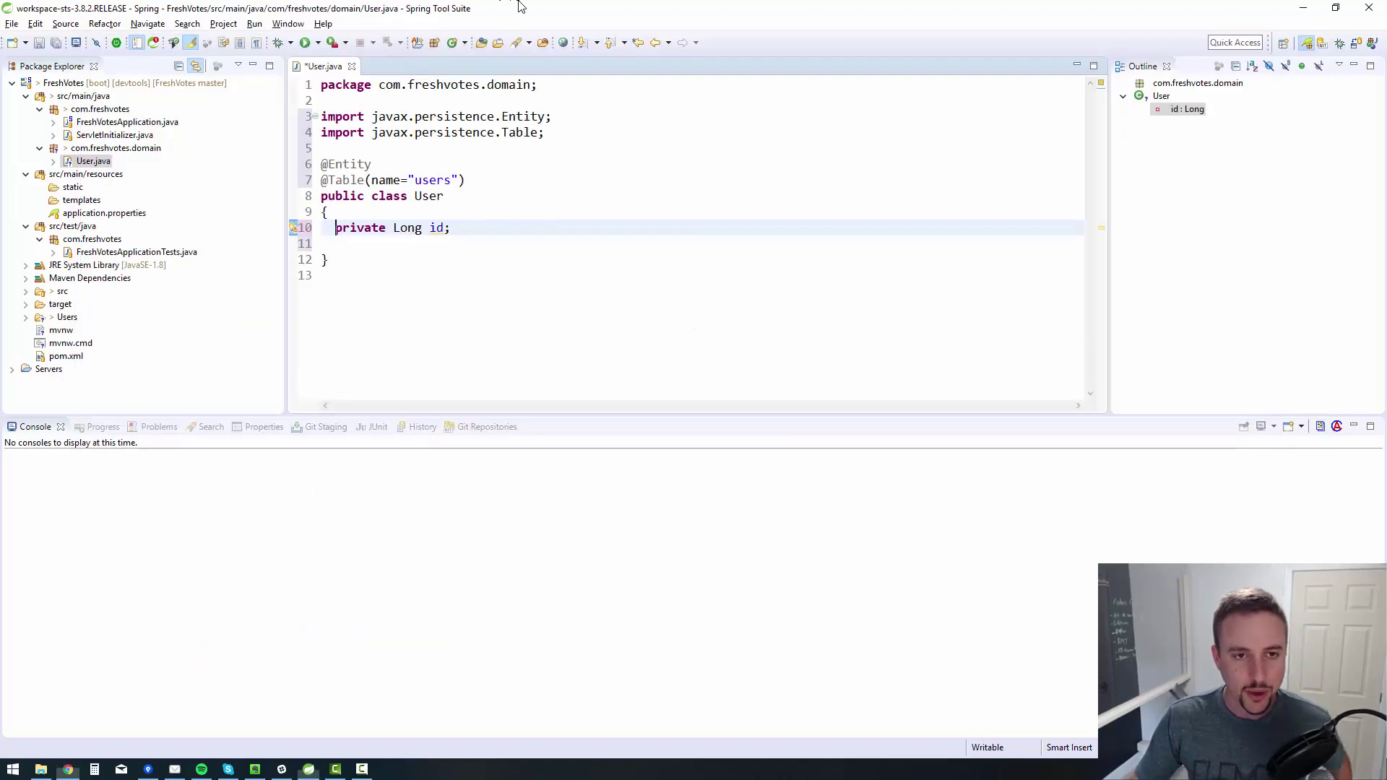
double_click(409, 228)
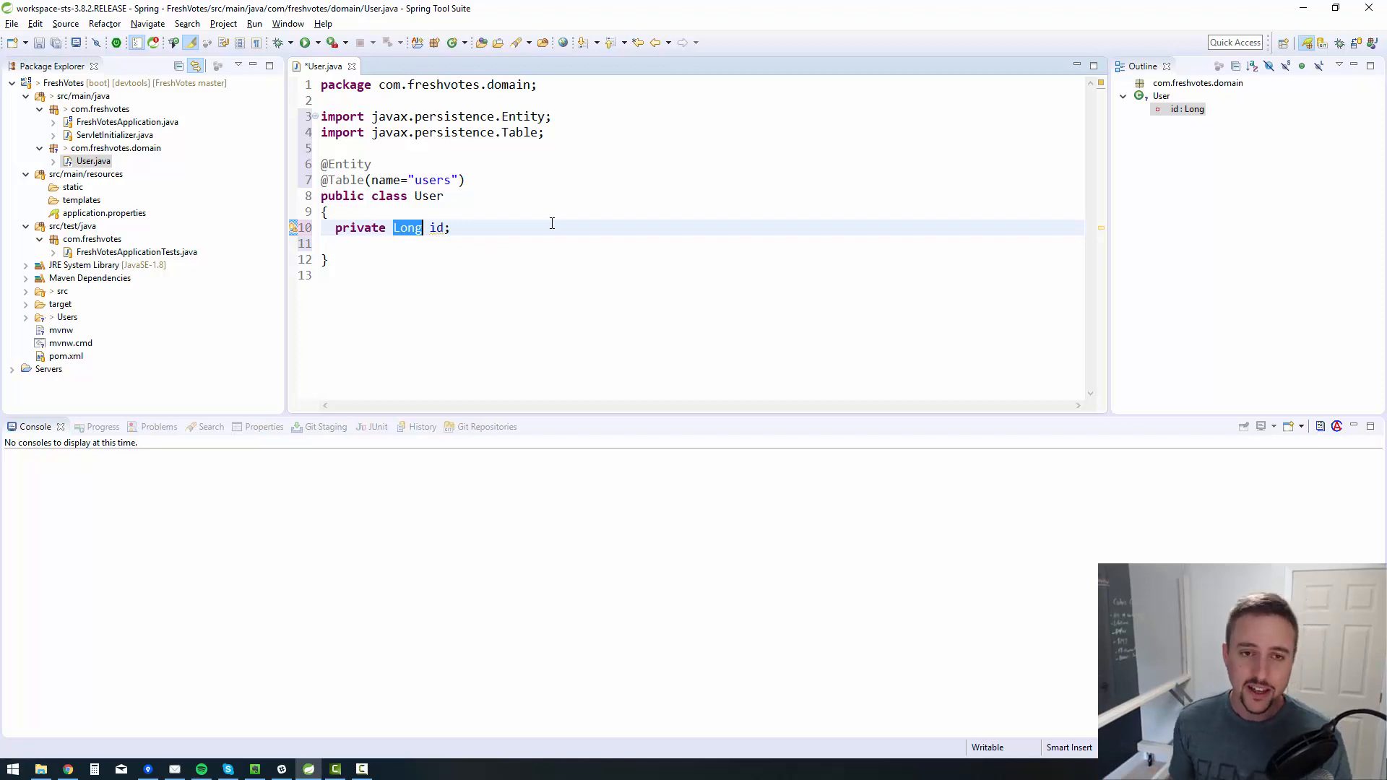
key(Down)
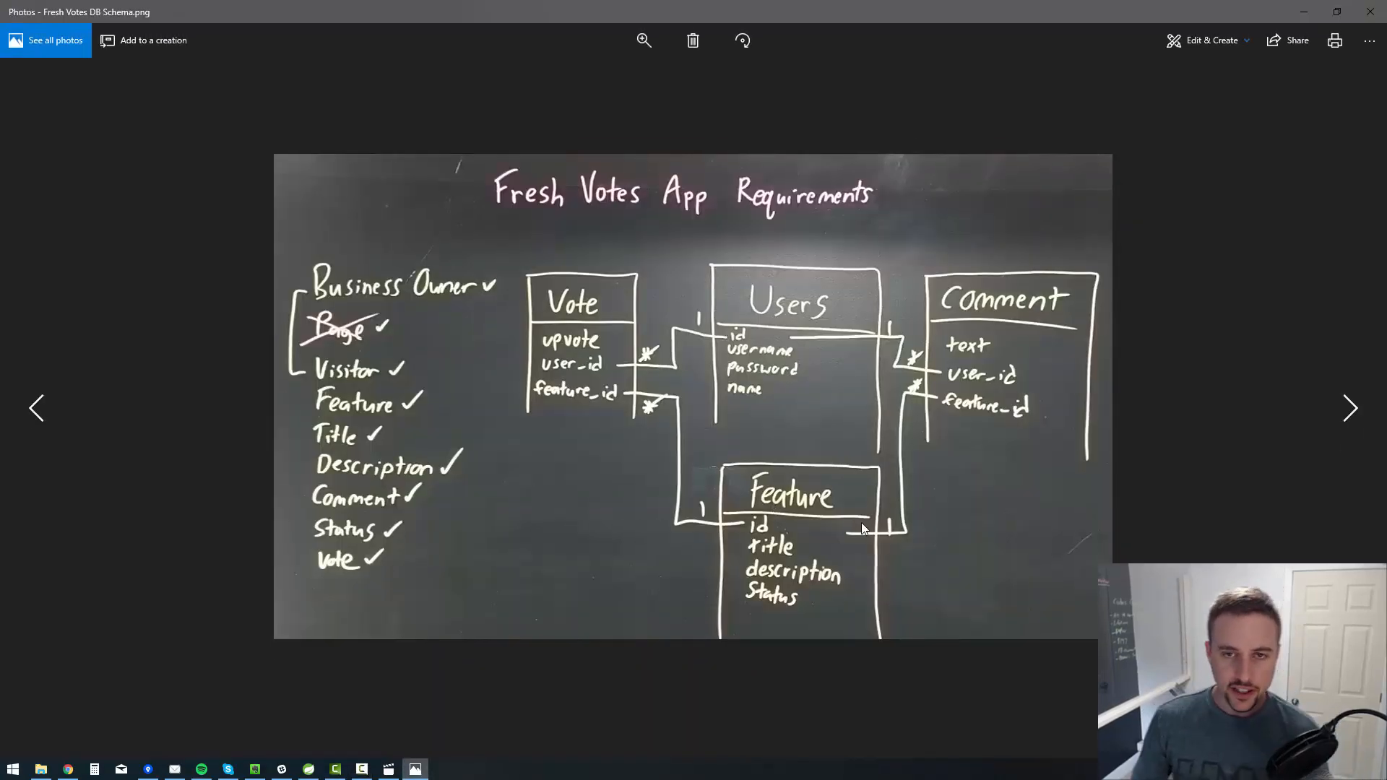
key(Right)
key(Left)
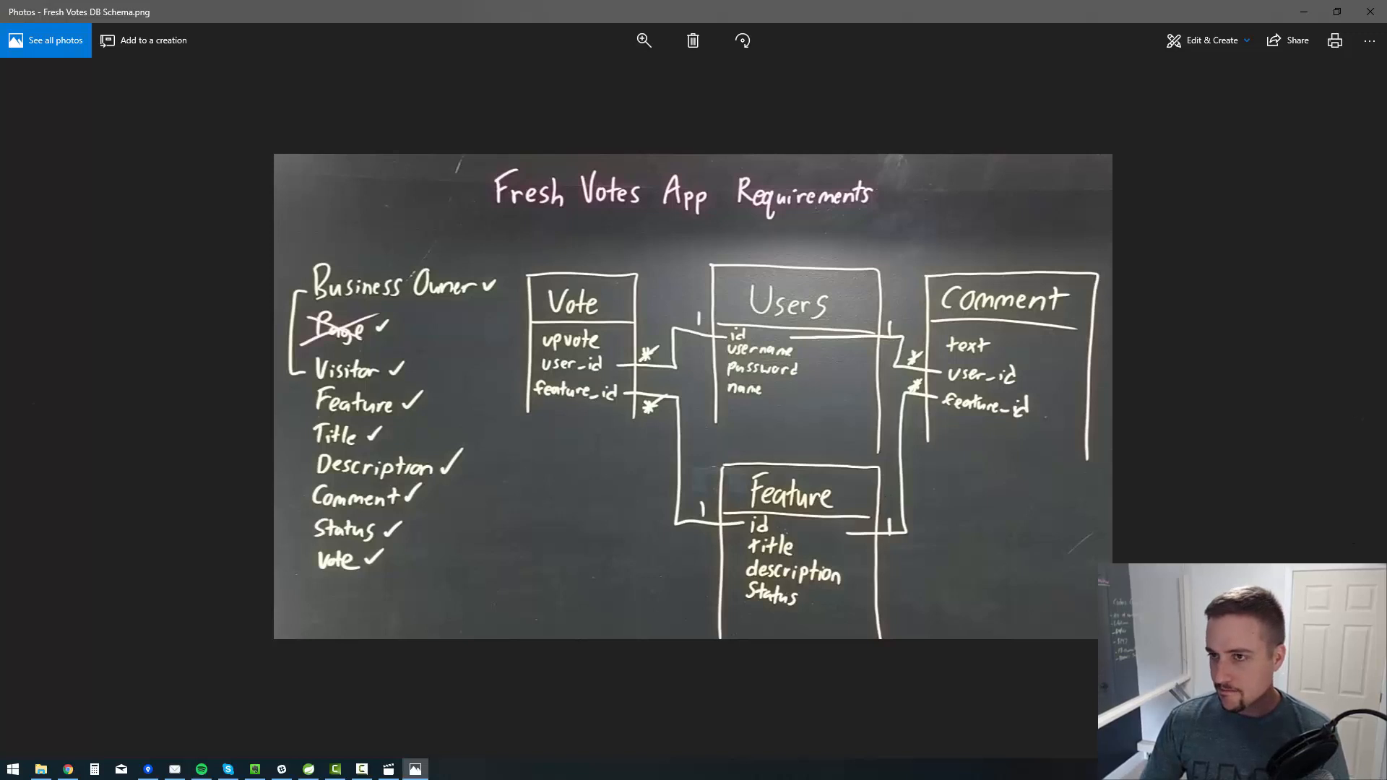
key(alt+Tab)
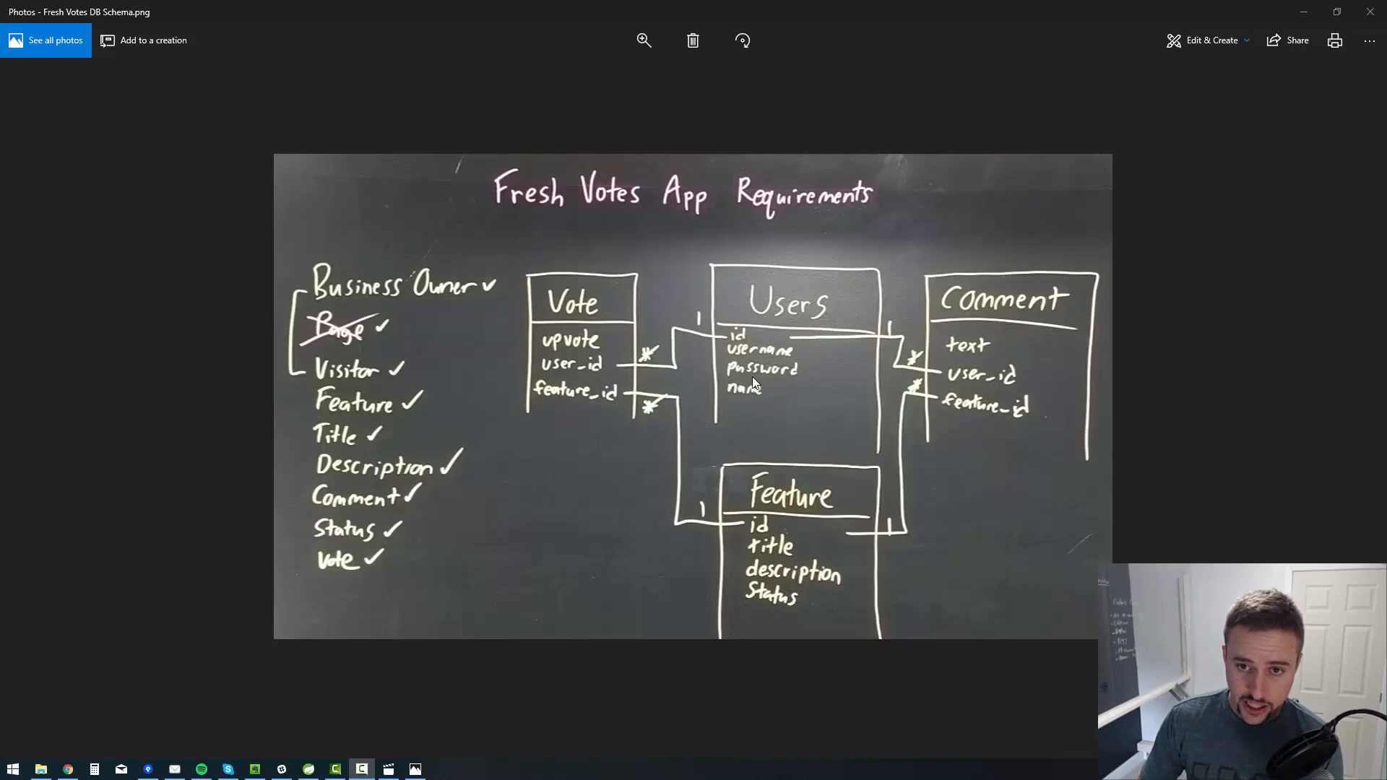
Add private String username, password and name fields below id in User
click(1303, 11)
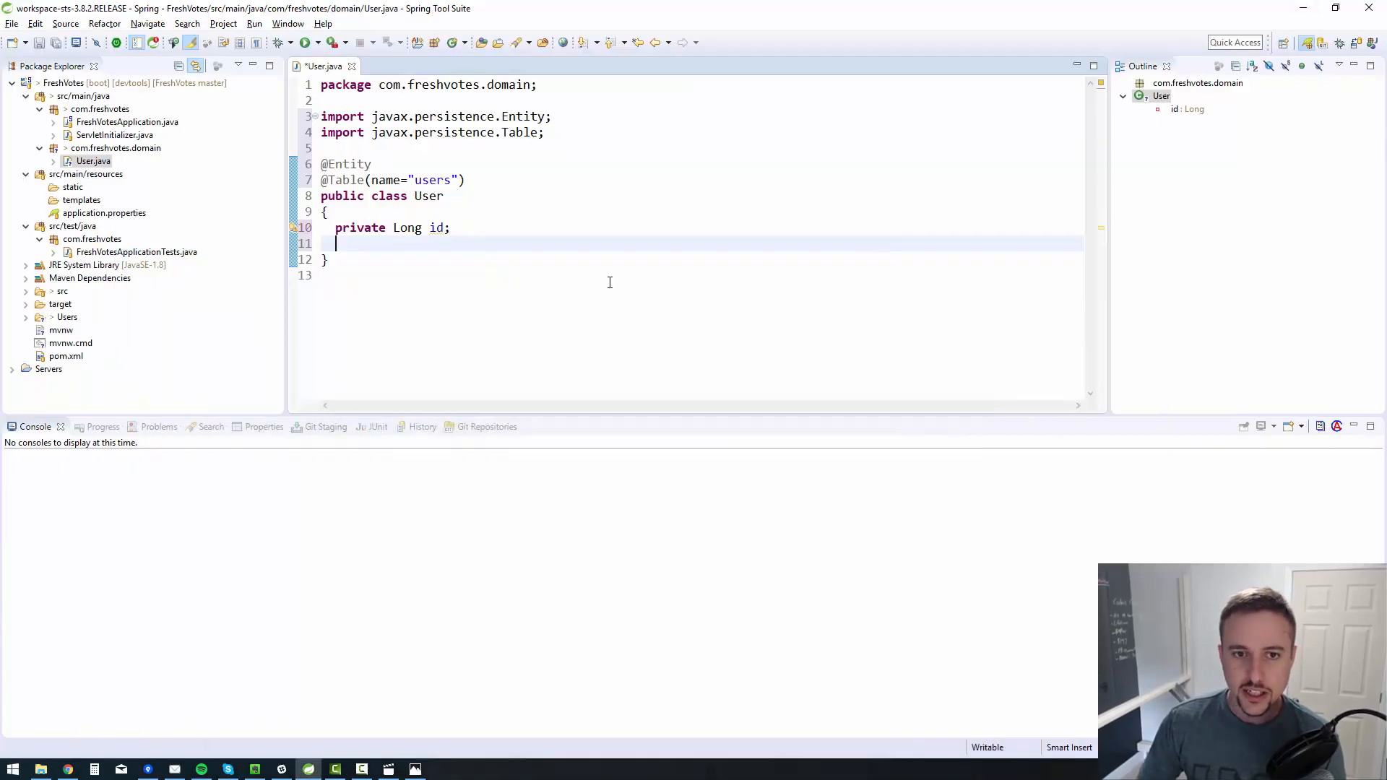
text(private )
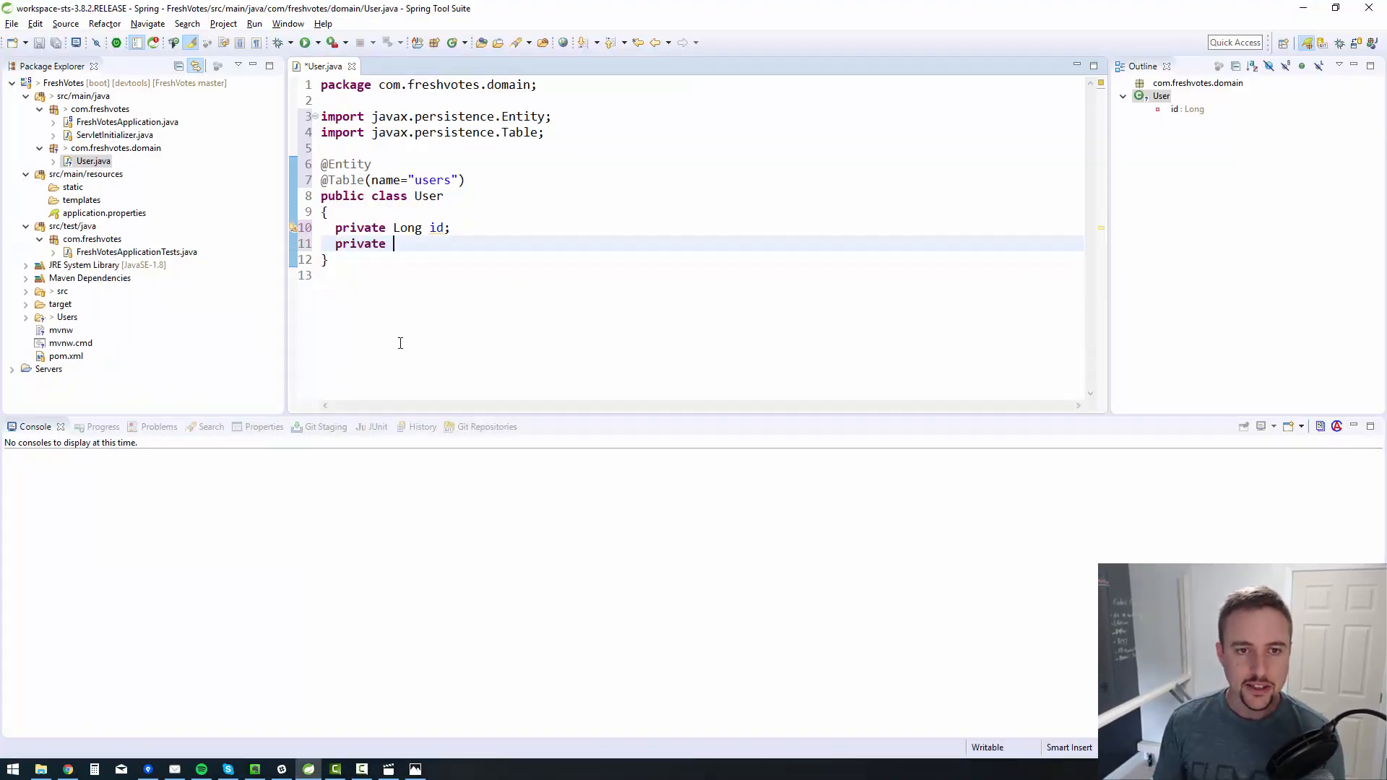
text(String username;)
key(Return)
text(p)
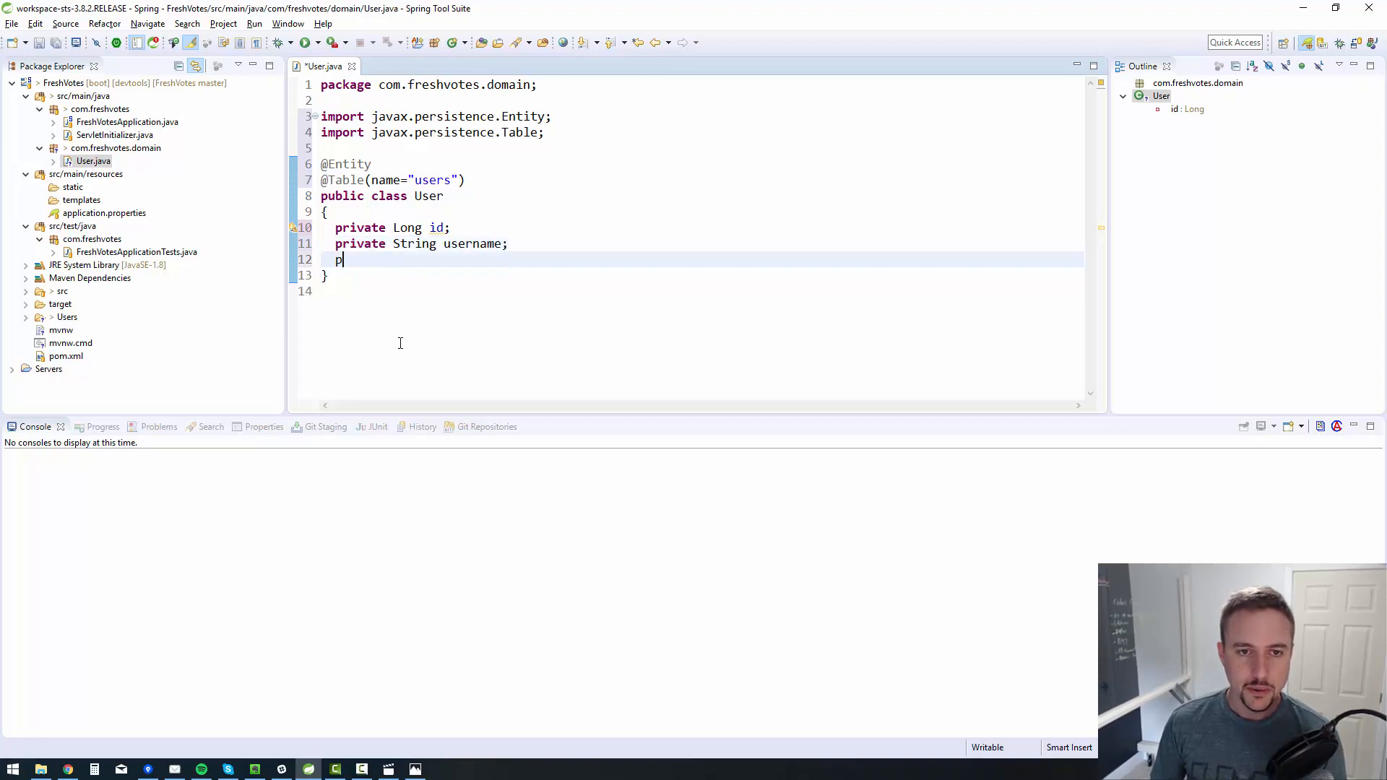
text(rivate String password)
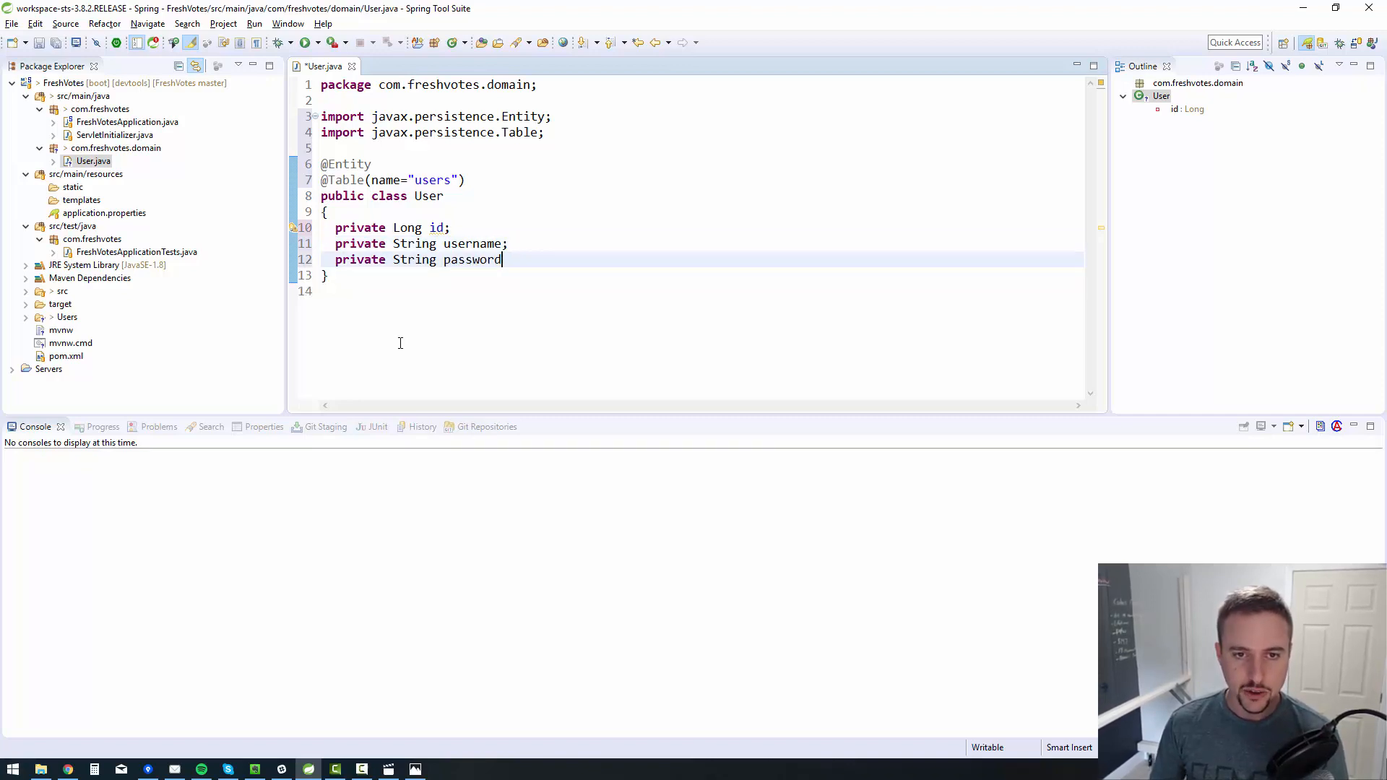
text(;')
key(Return)
key(BackSpace)
key(BackSpace)
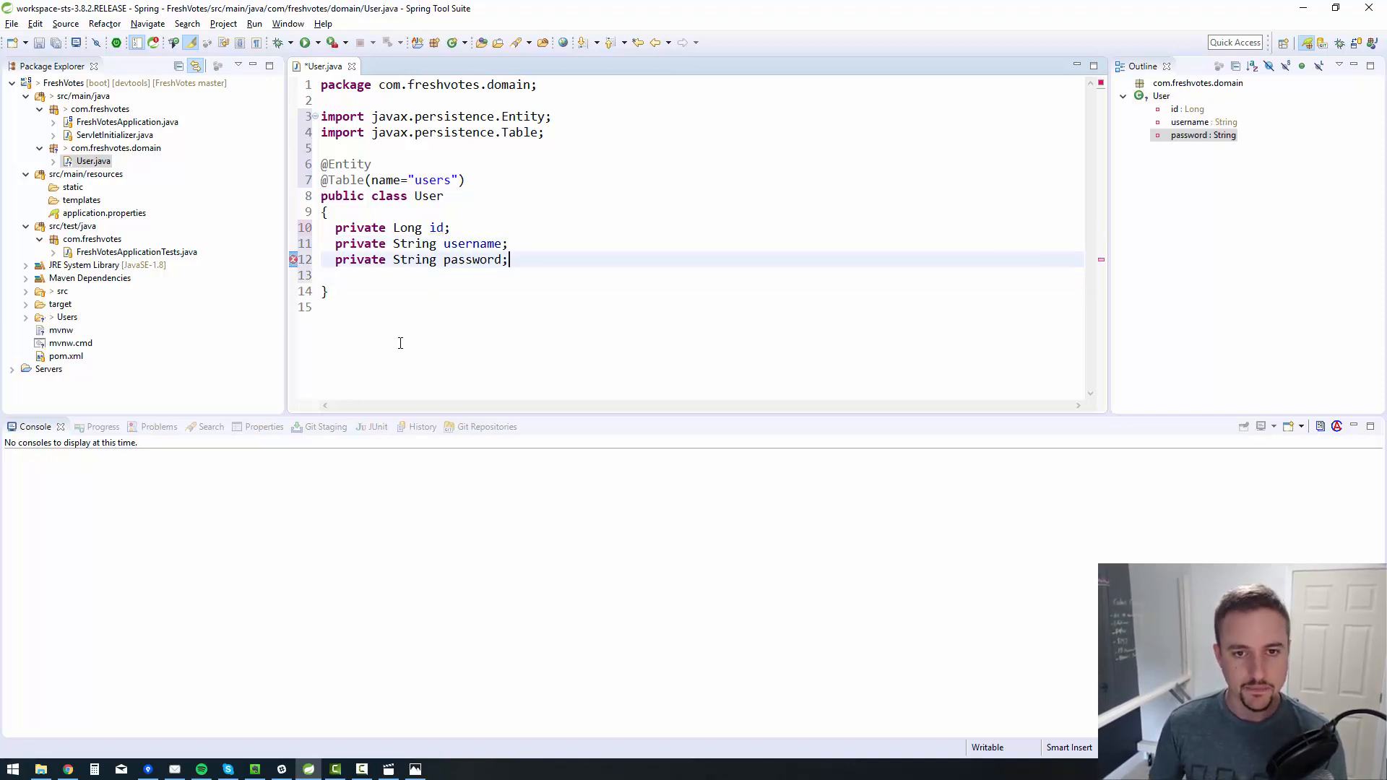
key(Return)
text(priv)
key(BackSpace)
key(BackSpace)
key(BackSpace)
text(rivate)
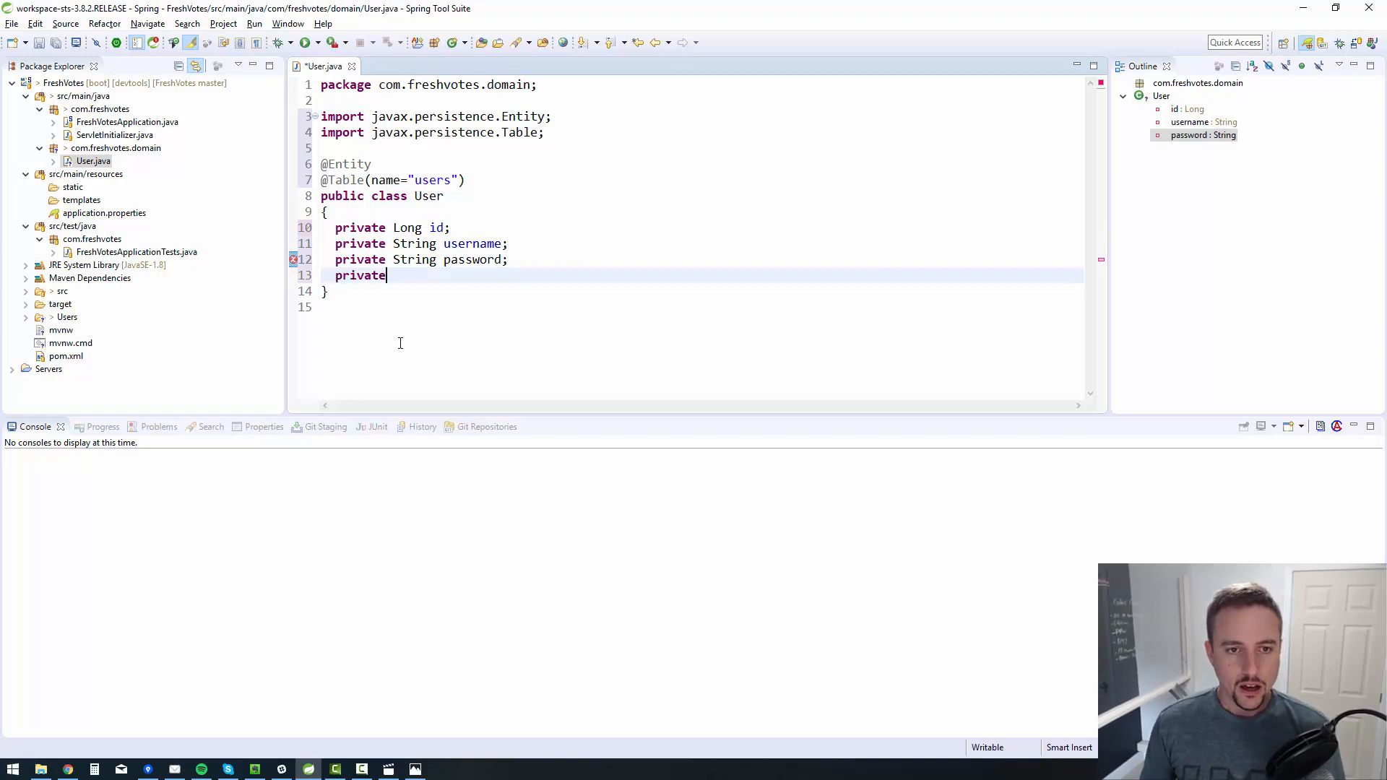
text( String name;)
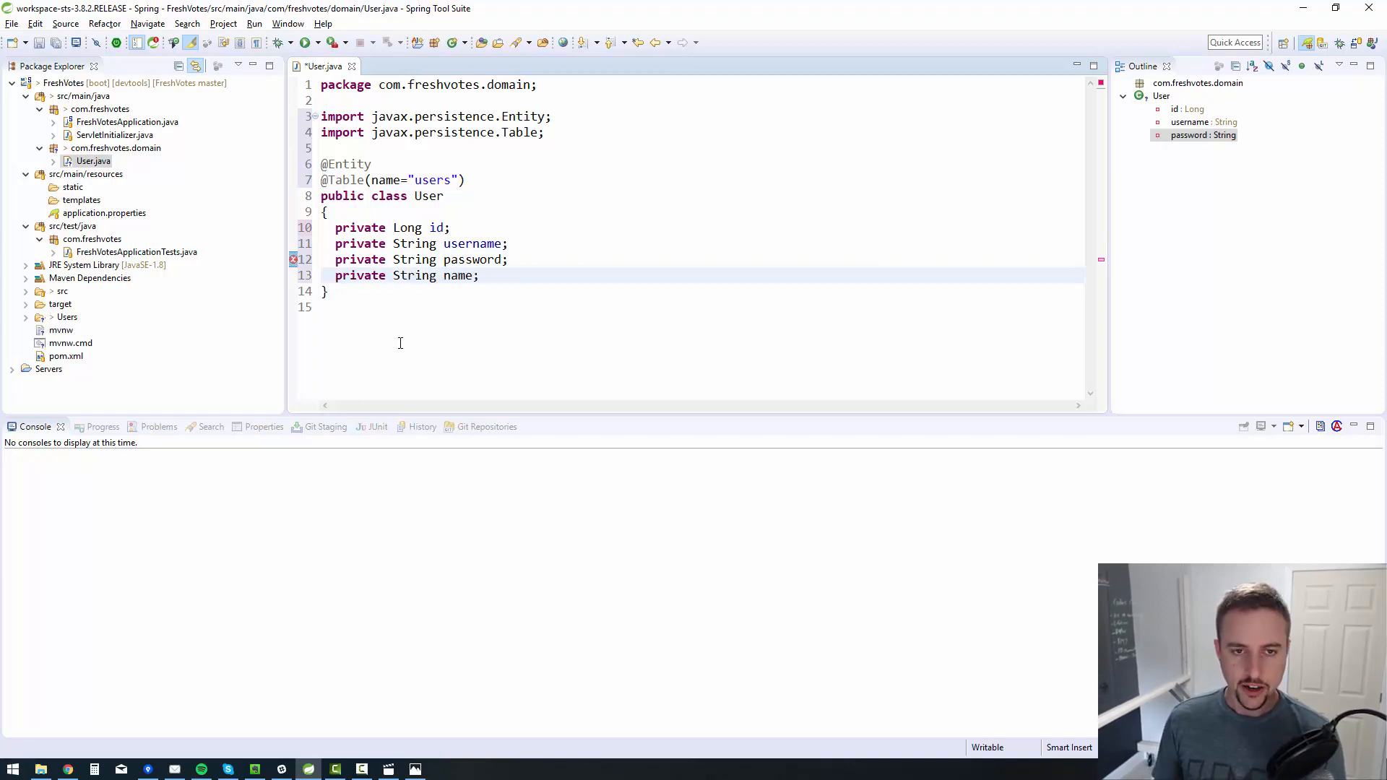
key(alt+shift+s)
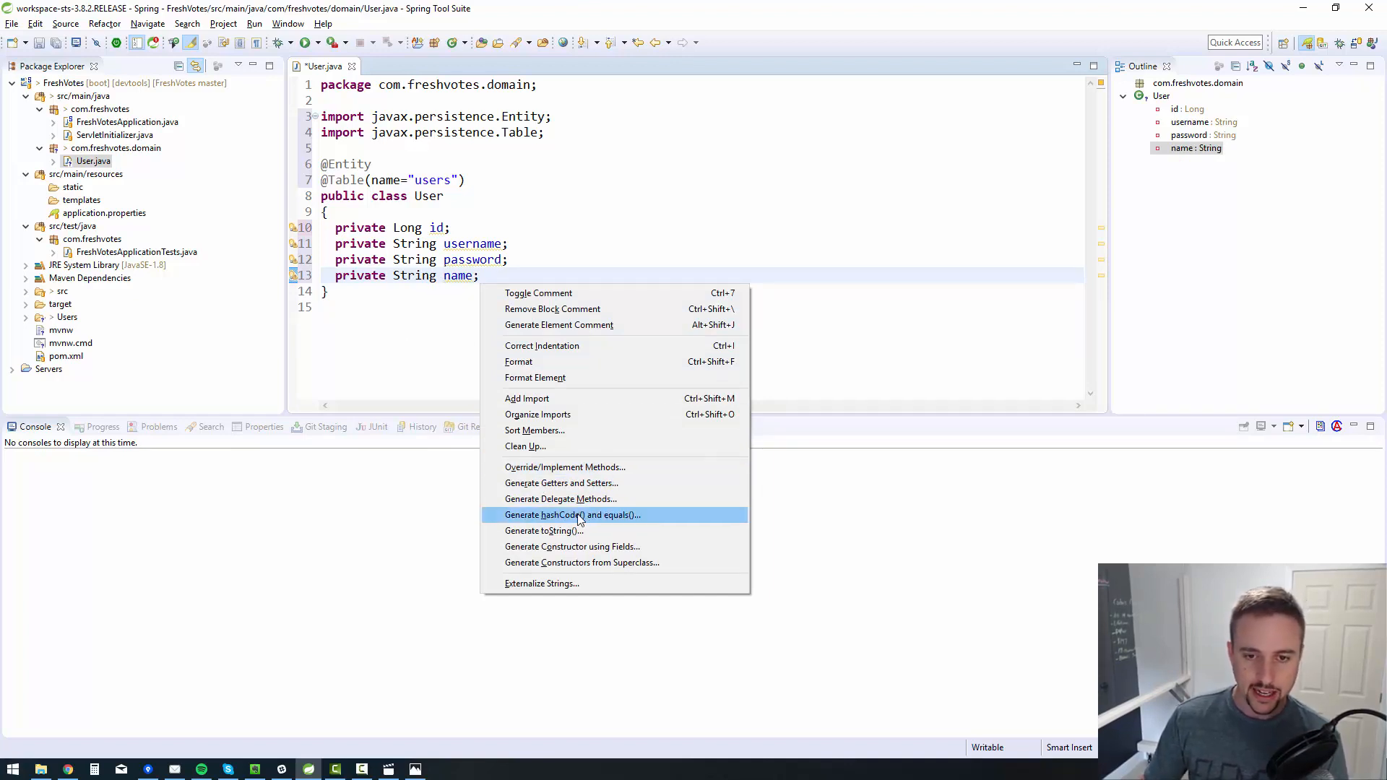
Generate getters and setters for all four User fields via Alt+Shift+S
click(471, 261)
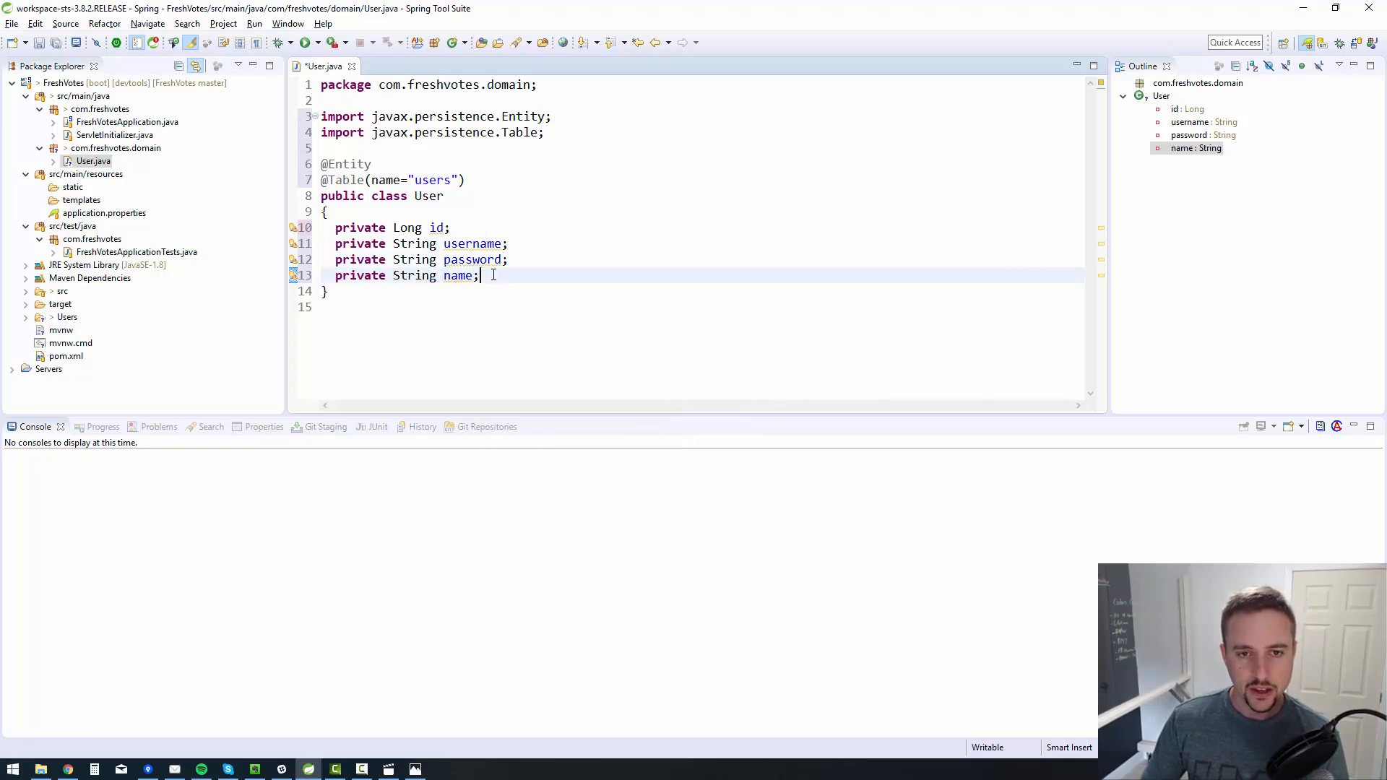
right_click(495, 284)
click(478, 276)
right_click(495, 278)
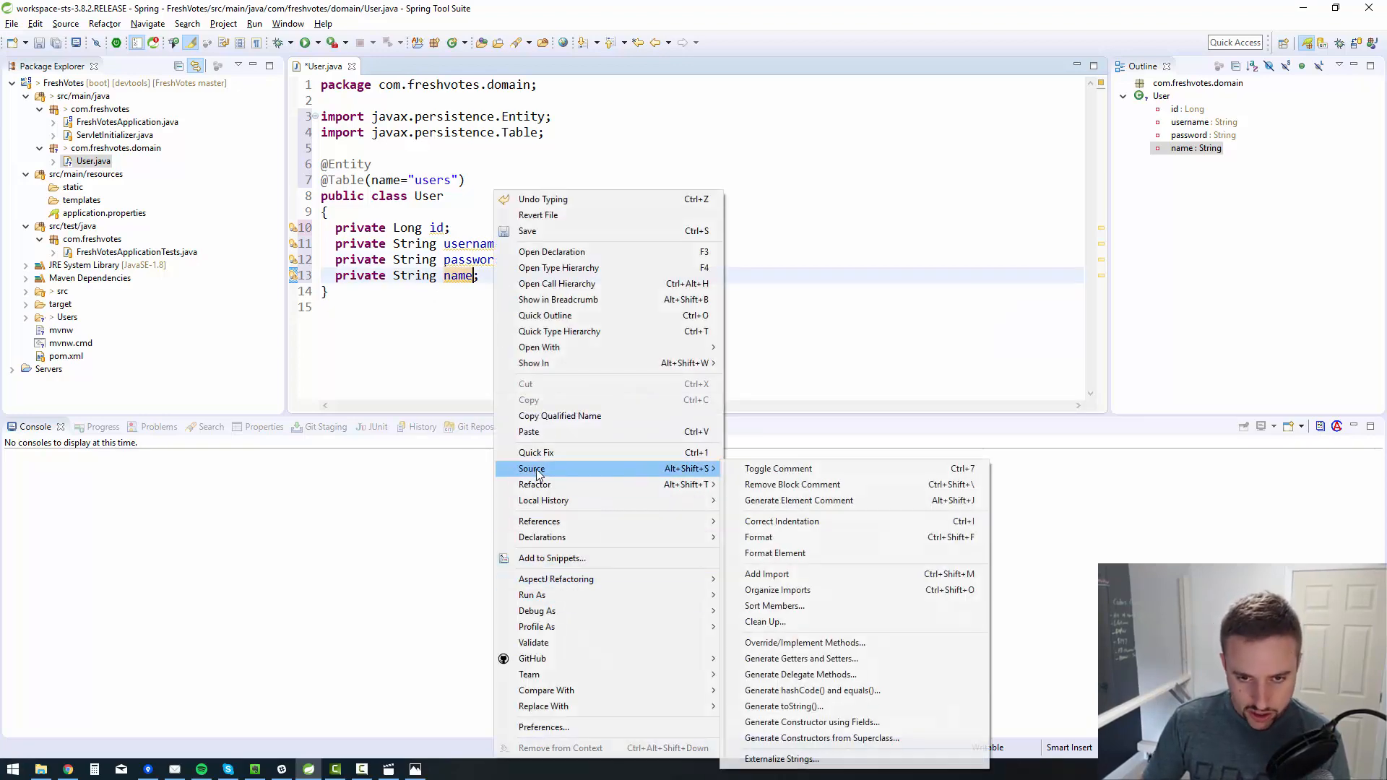
mouse_move(564, 468)
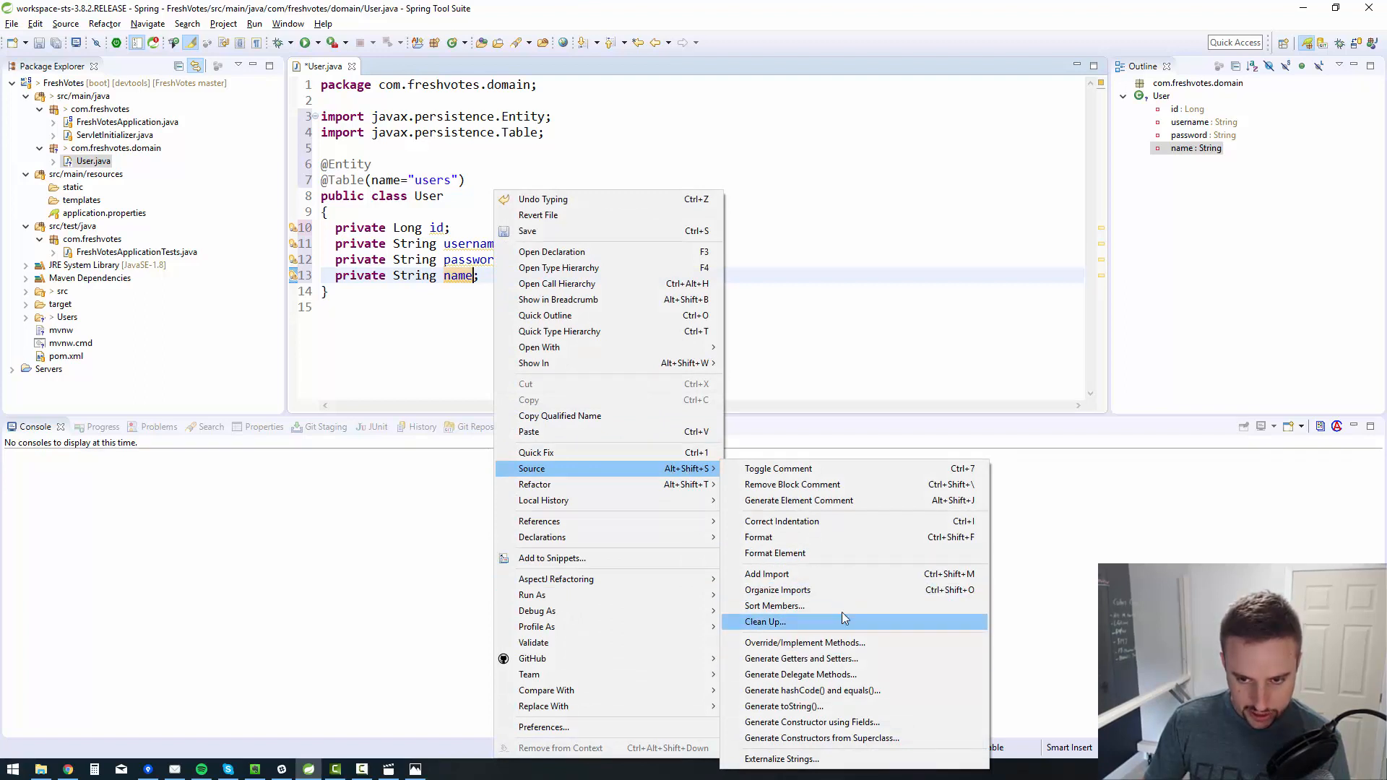
click(814, 230)
click(499, 277)
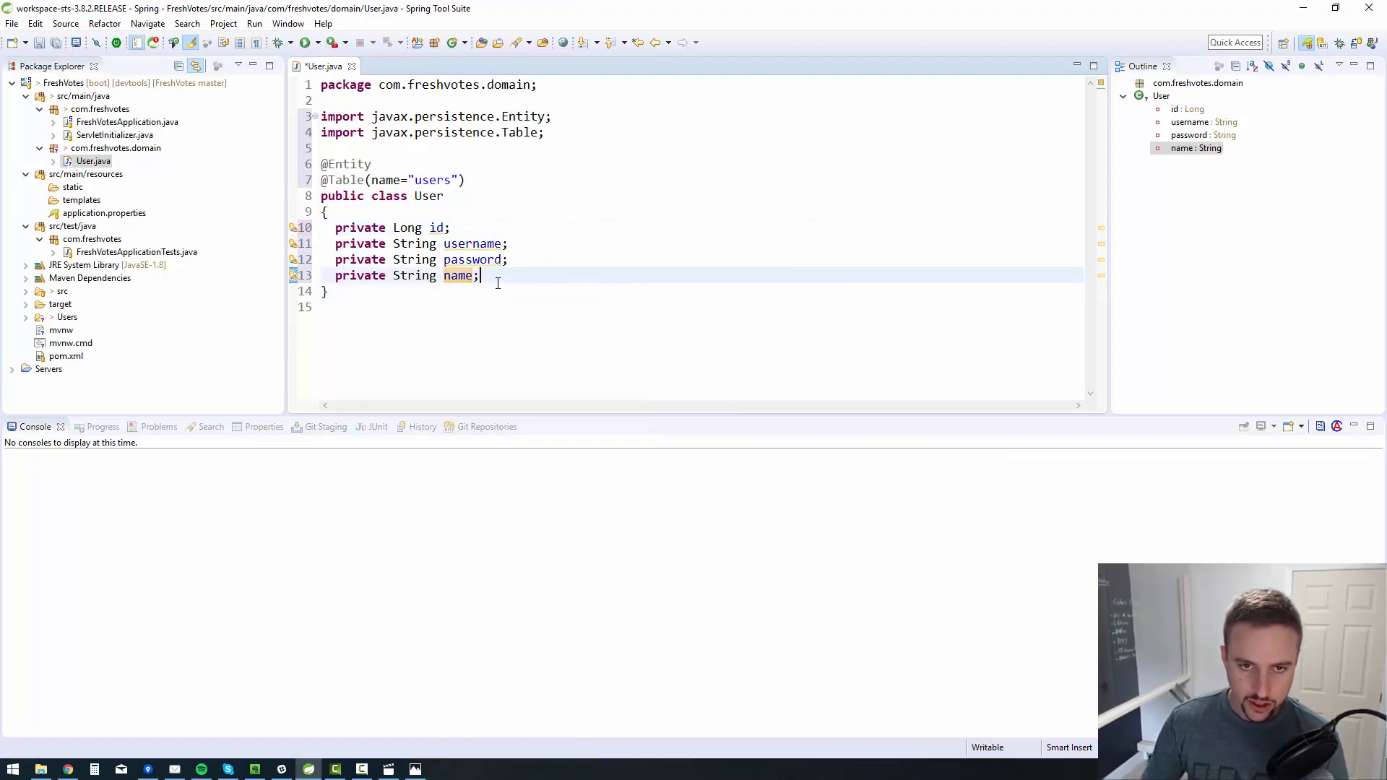
key(alt+shift+s)
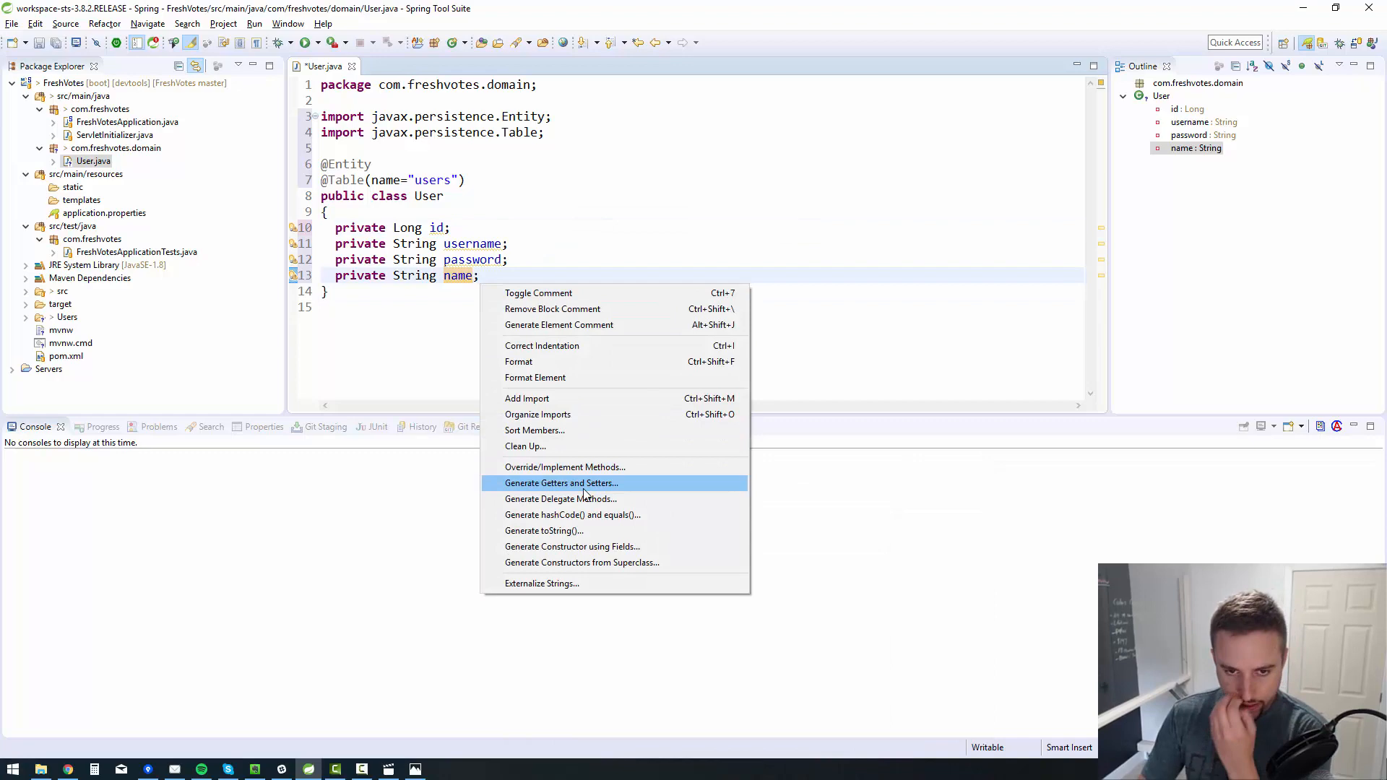
click(586, 483)
click(838, 101)
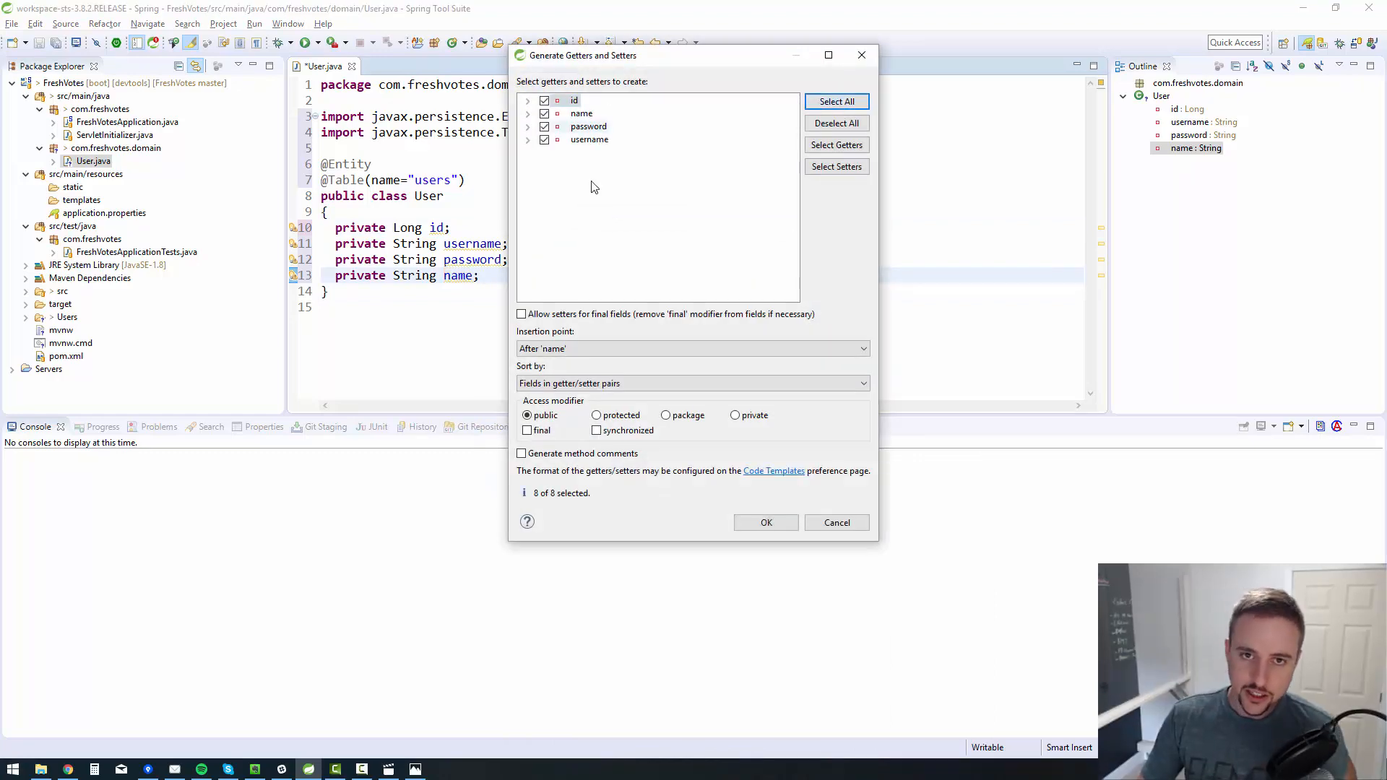
click(765, 523)
scroll(561, 311, down, 1)
Add a blank line after the fields and save User.java
click(498, 228)
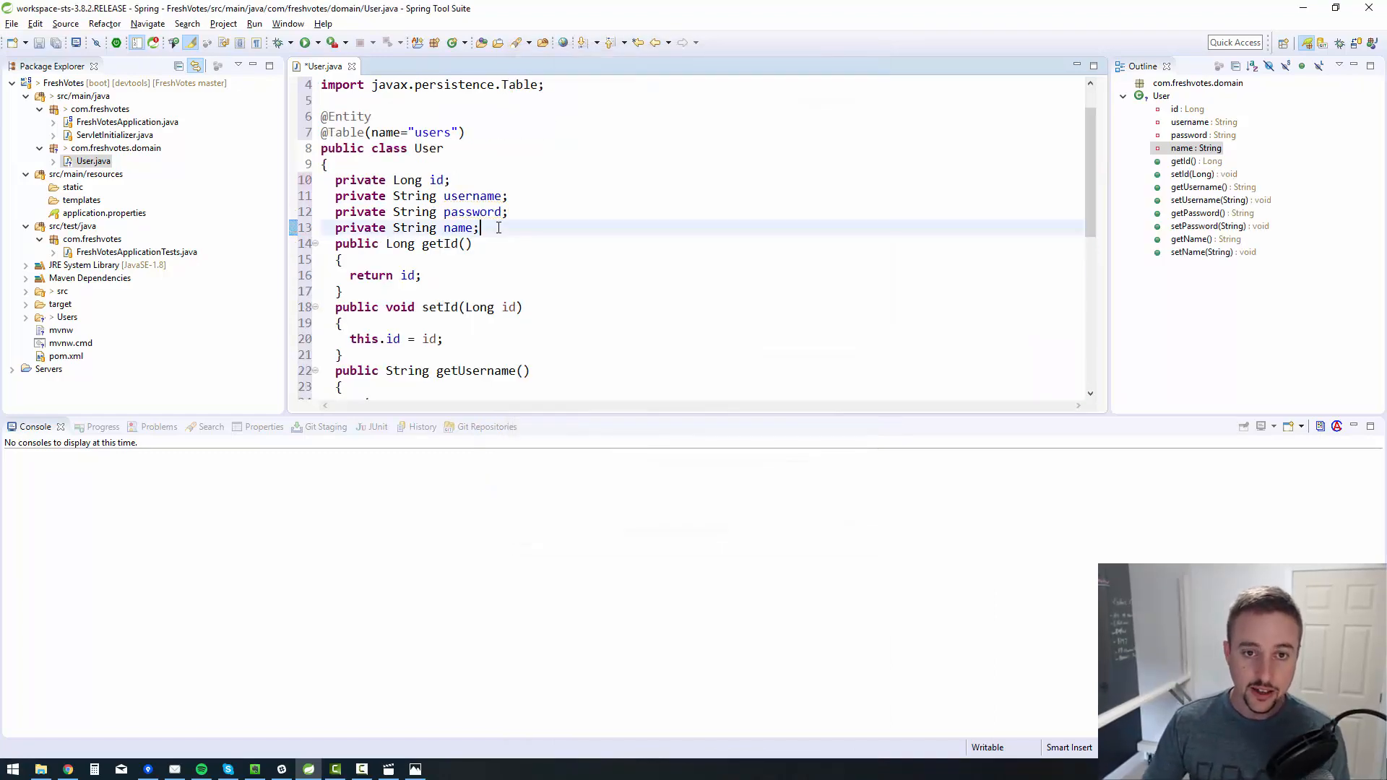
key(Return)
scroll(504, 261, down, 8)
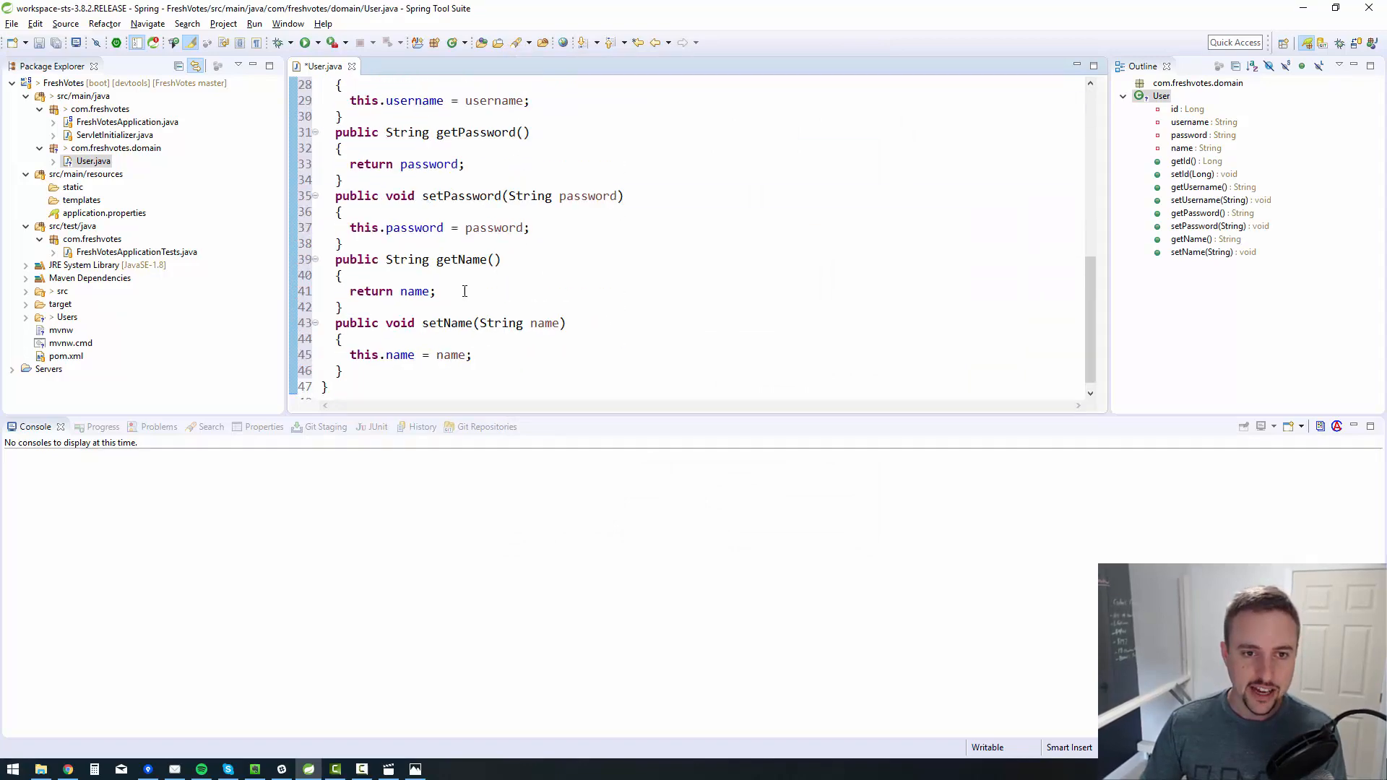
scroll(510, 289, up, 5)
scroll(463, 388, up, 2)
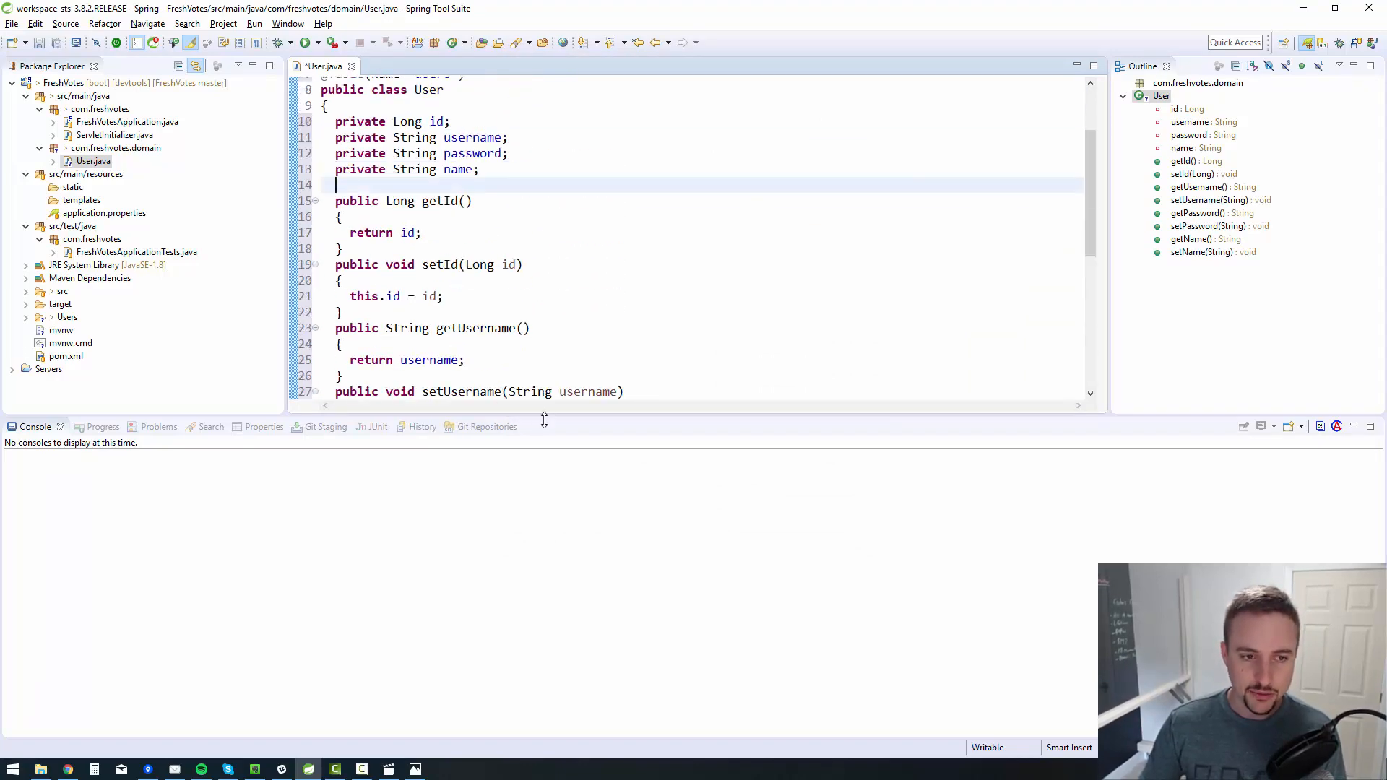
drag(541, 414, 535, 583)
scroll(511, 316, up, 3)
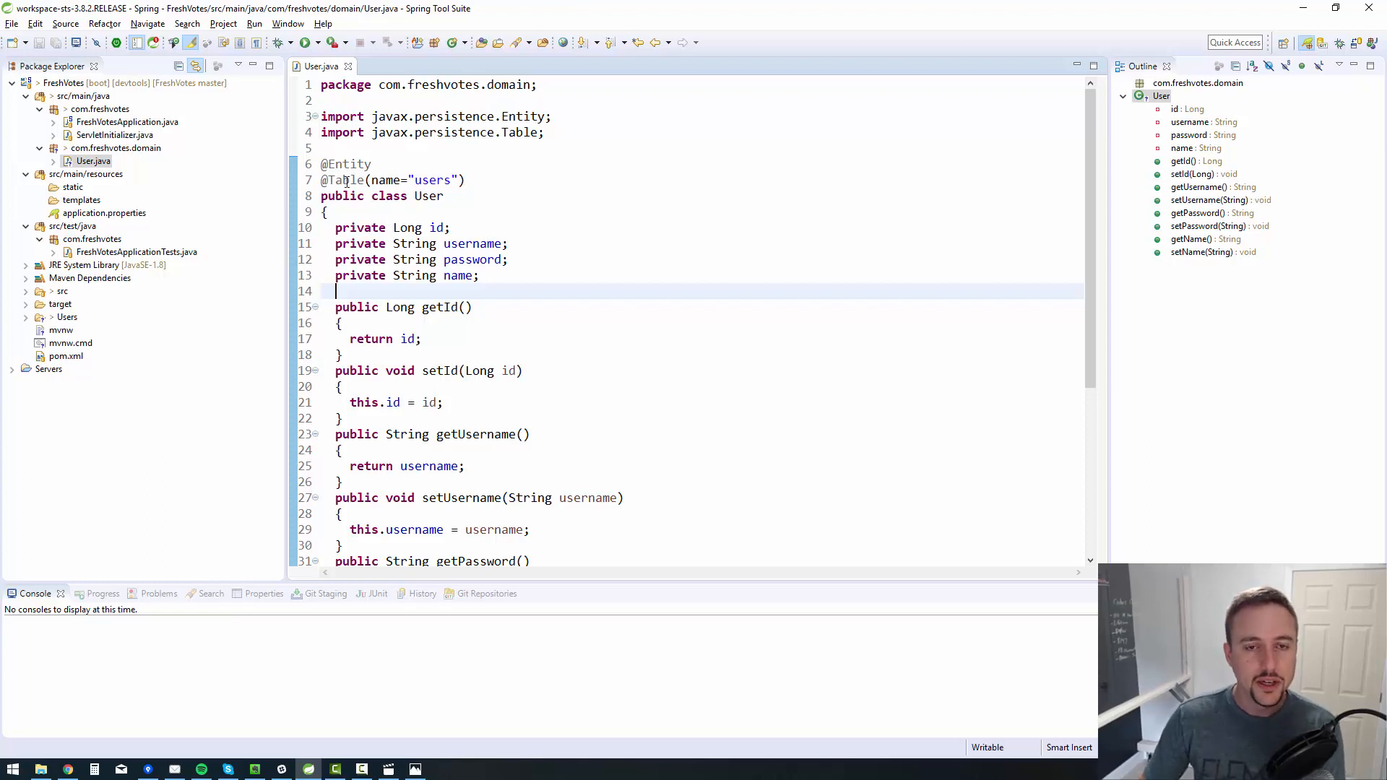
Select the four private fields, then view the Fresh Votes schema image in Photos
drag(326, 181, 477, 314)
click(377, 228)
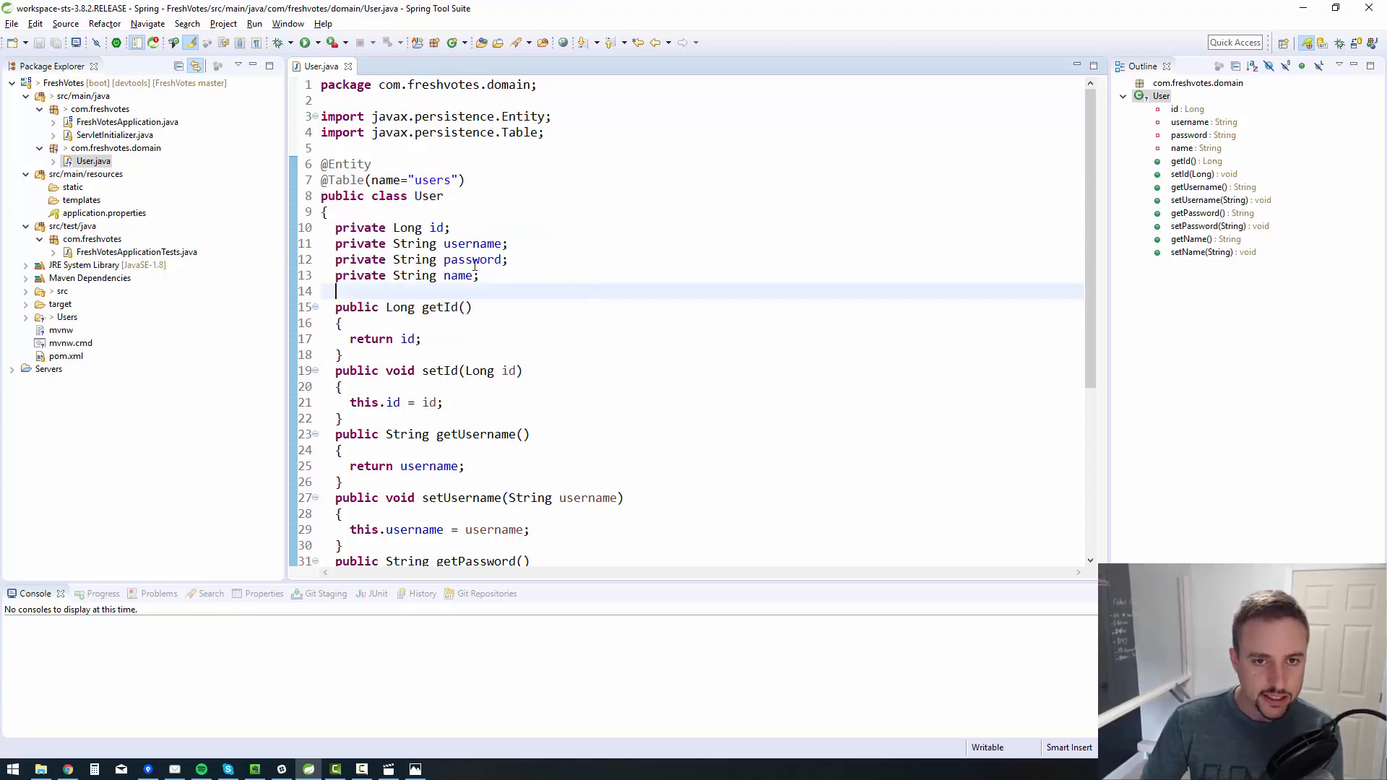
drag(335, 228, 480, 276)
click(388, 771)
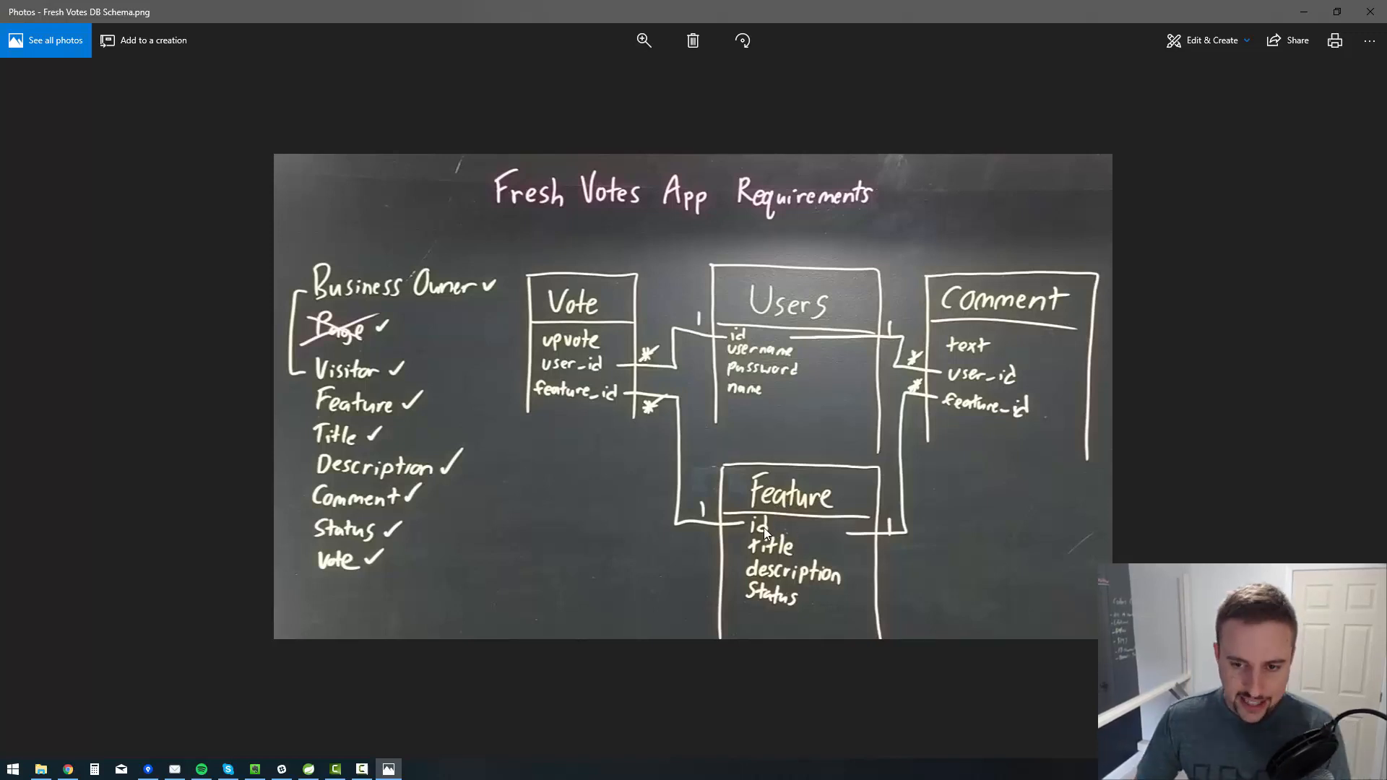
Create a new Feature class in com.freshvotes.domain and start a line above its declaration
click(1313, 9)
click(141, 148)
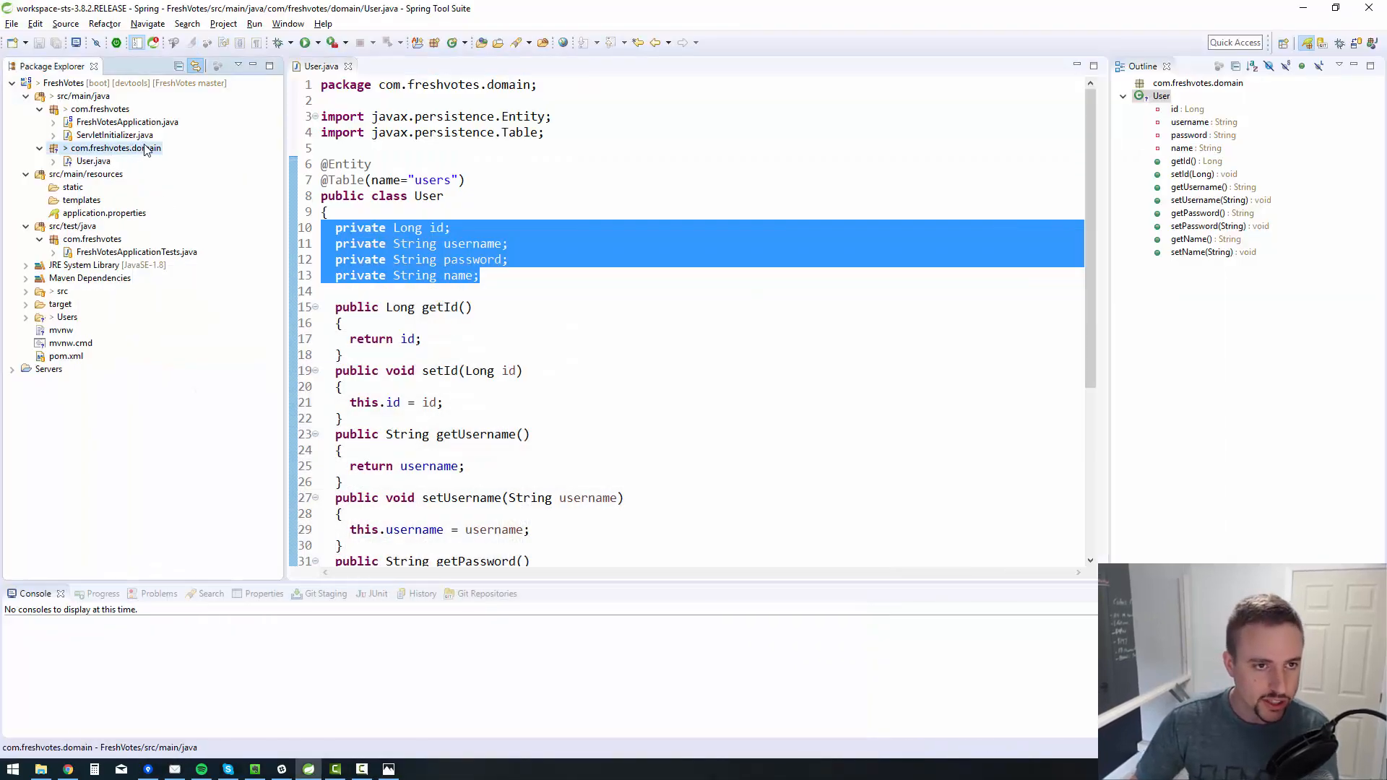
right_click(152, 152)
mouse_move(185, 156)
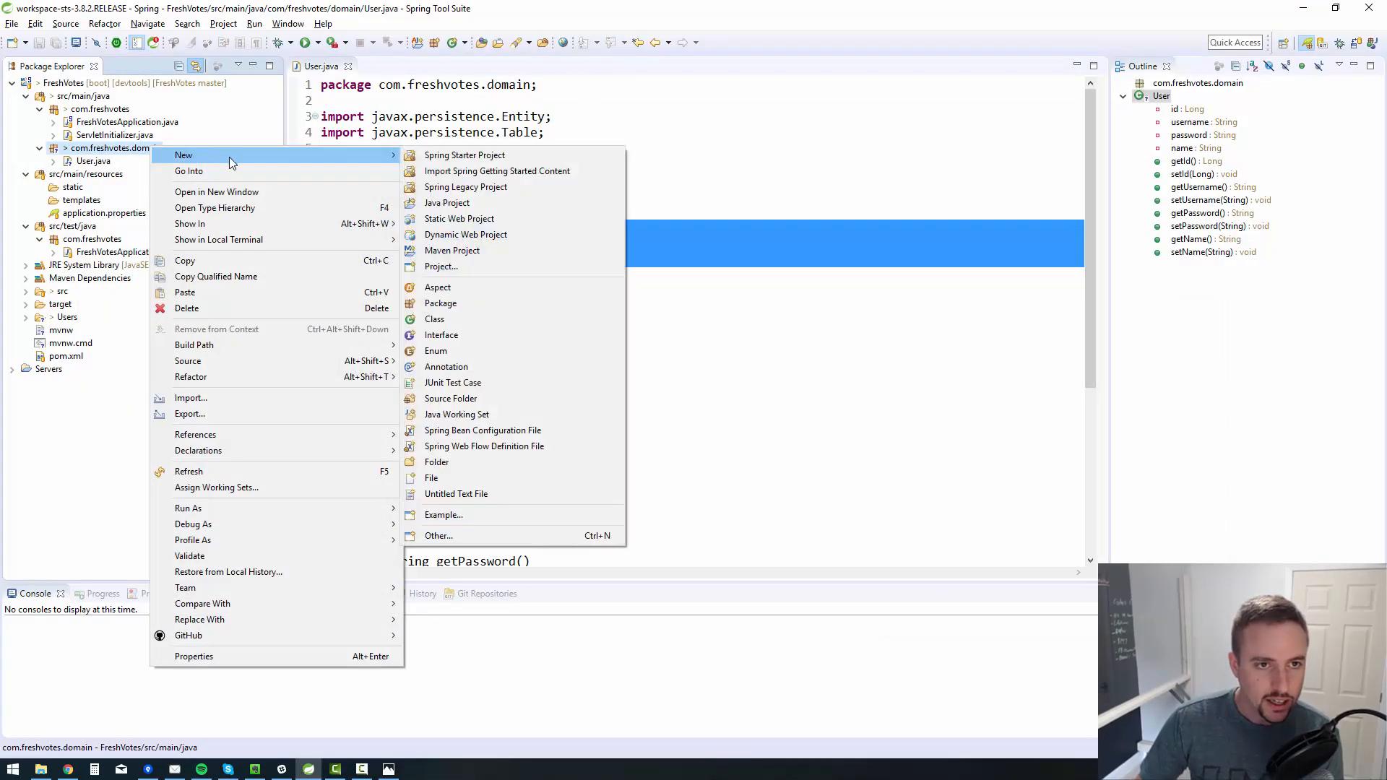
click(472, 319)
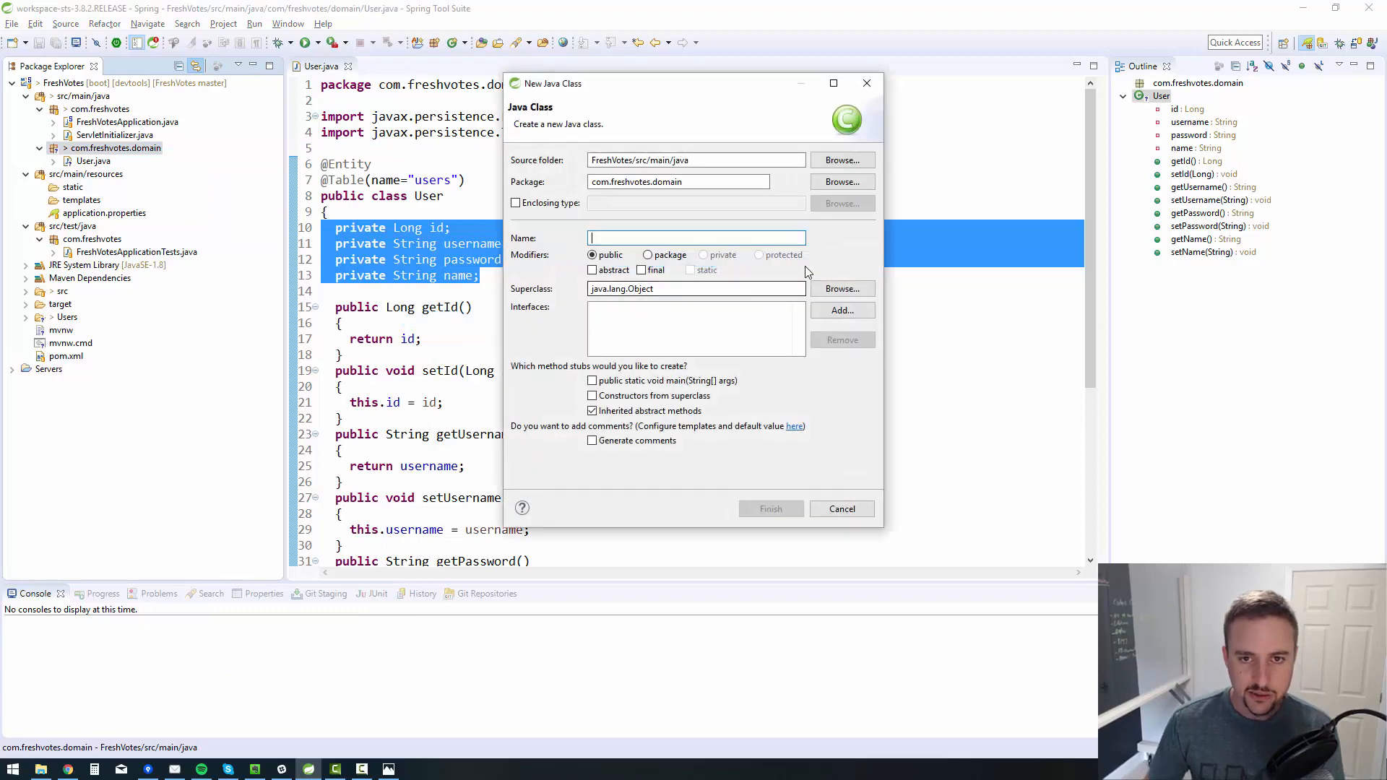
text(Feature)
key(Return)
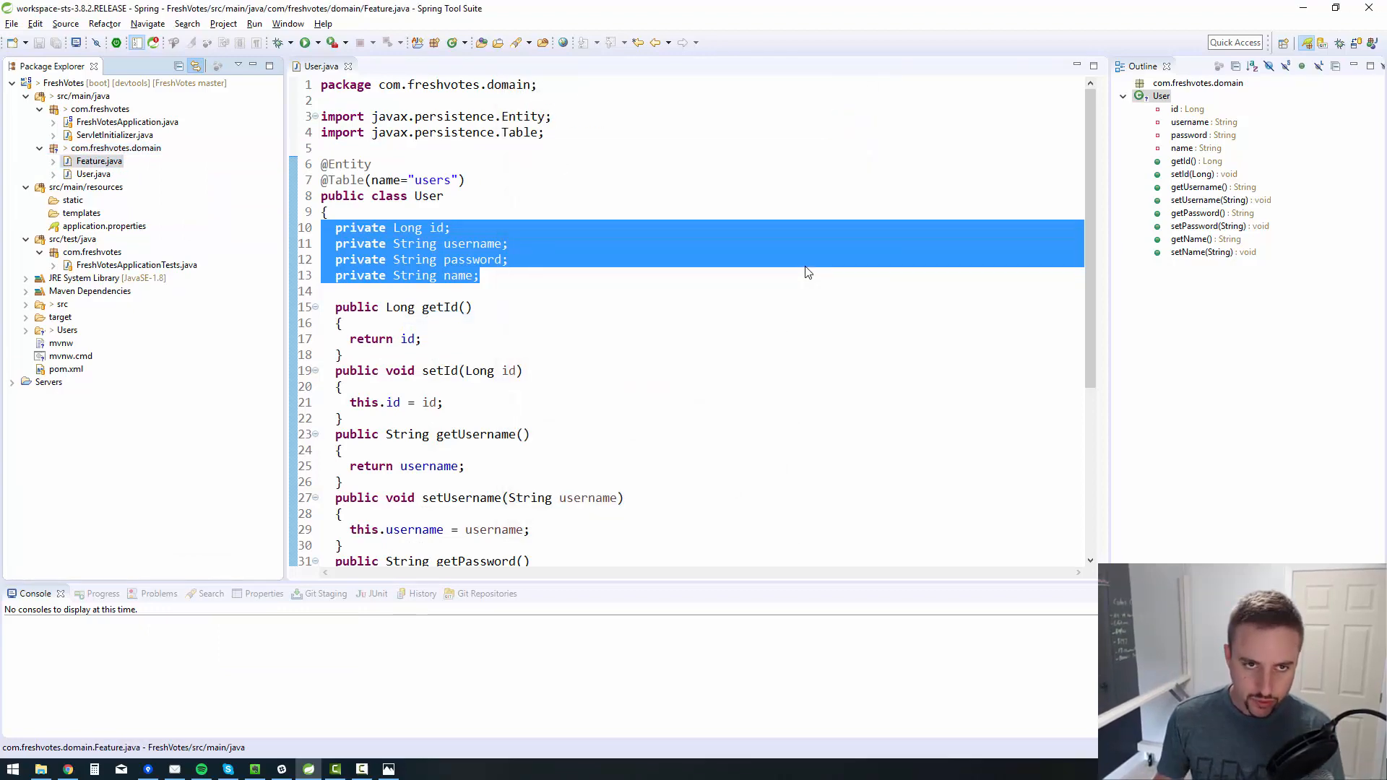
key(Return)
text(@Entity)
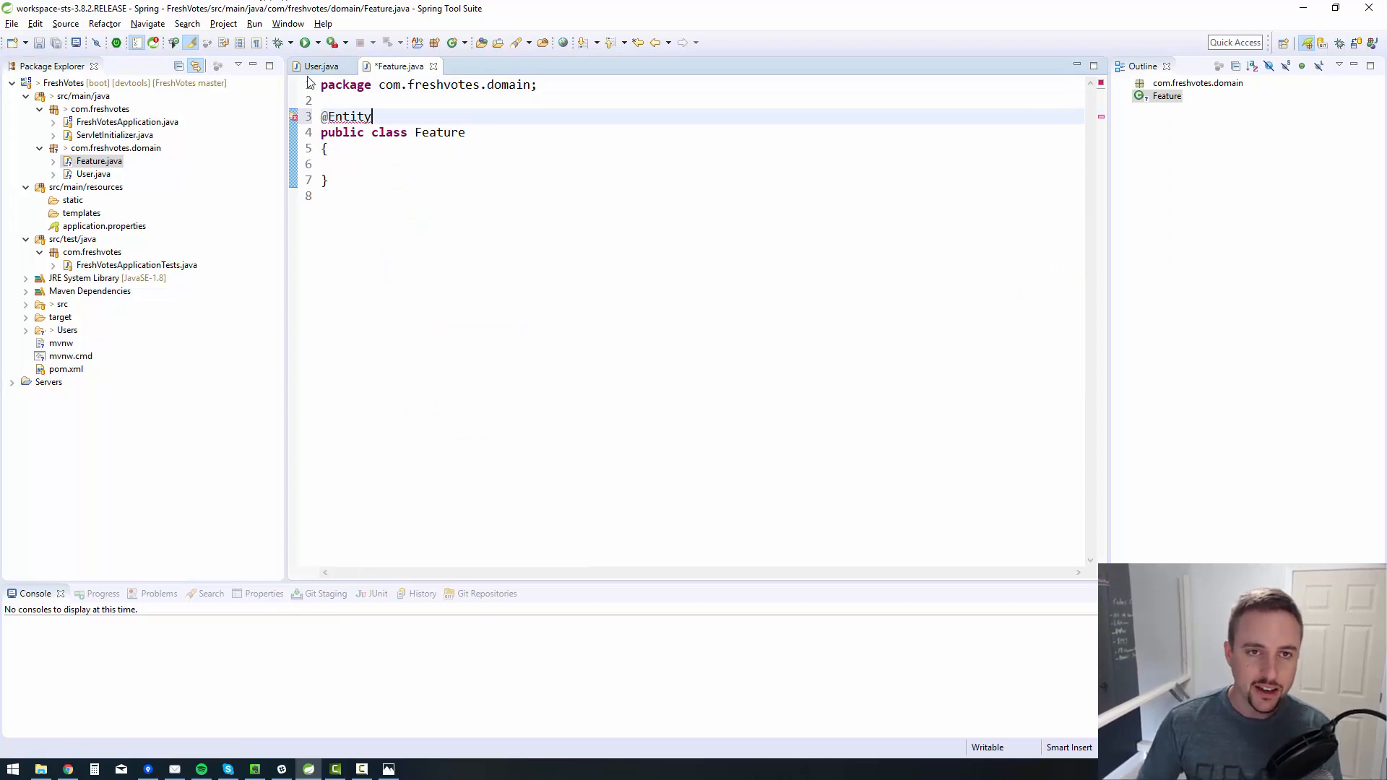
double_click(454, 133)
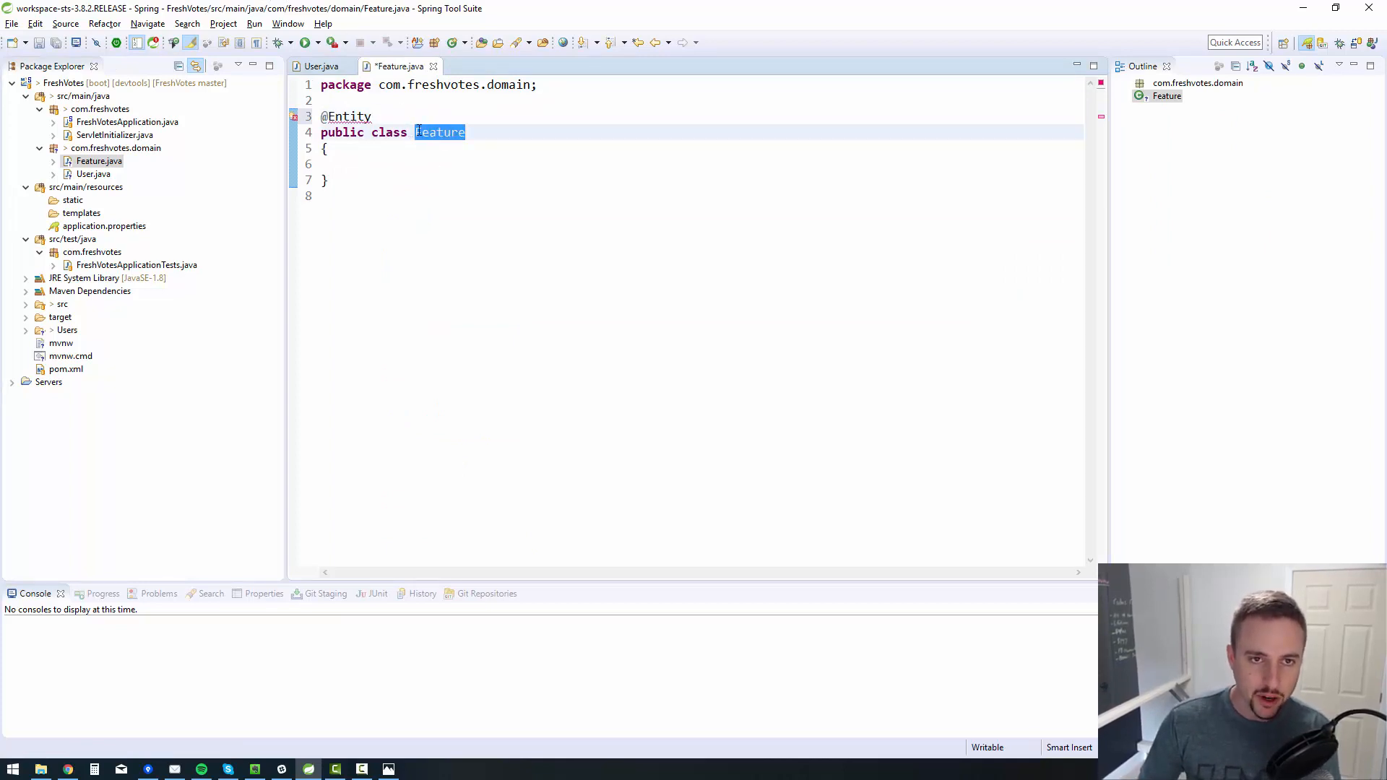
drag(321, 133, 505, 132)
drag(373, 116, 259, 116)
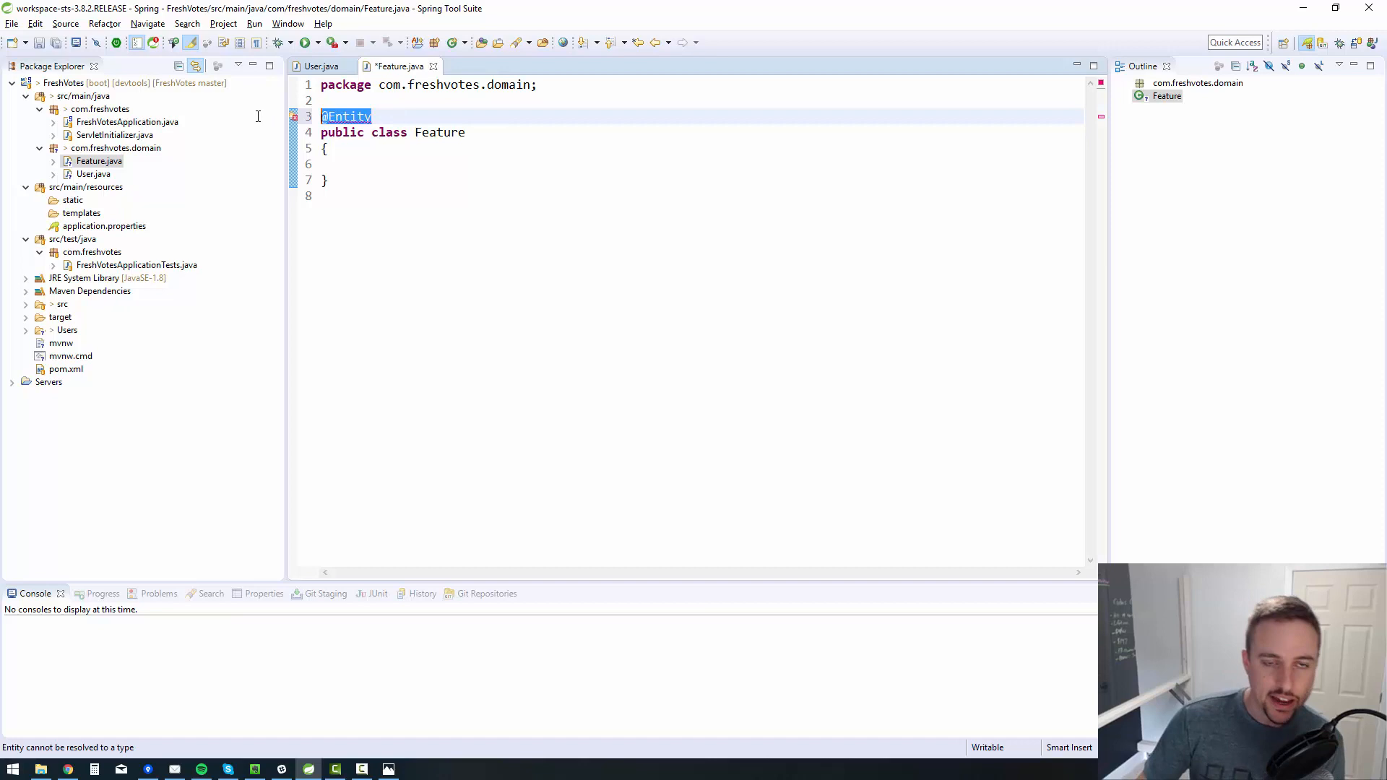
click(344, 166)
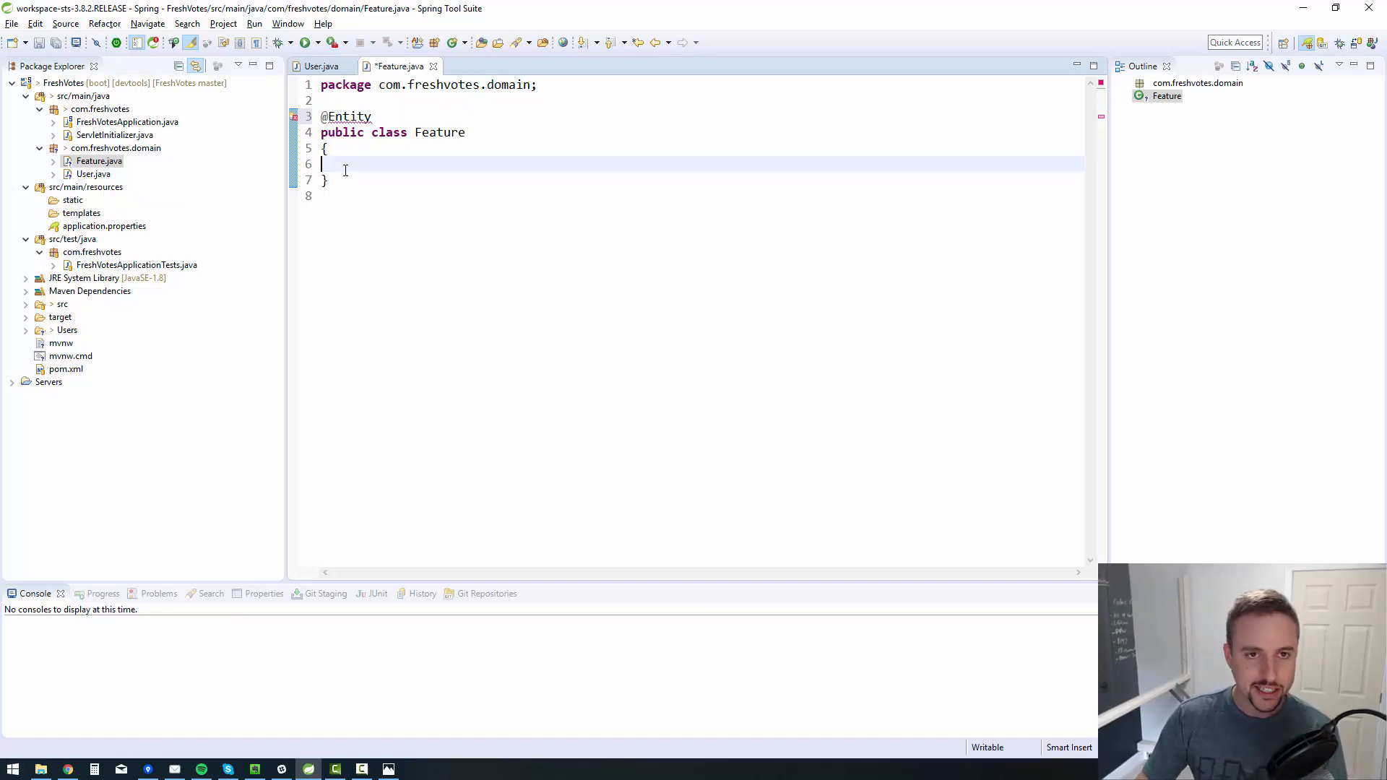
click(375, 101)
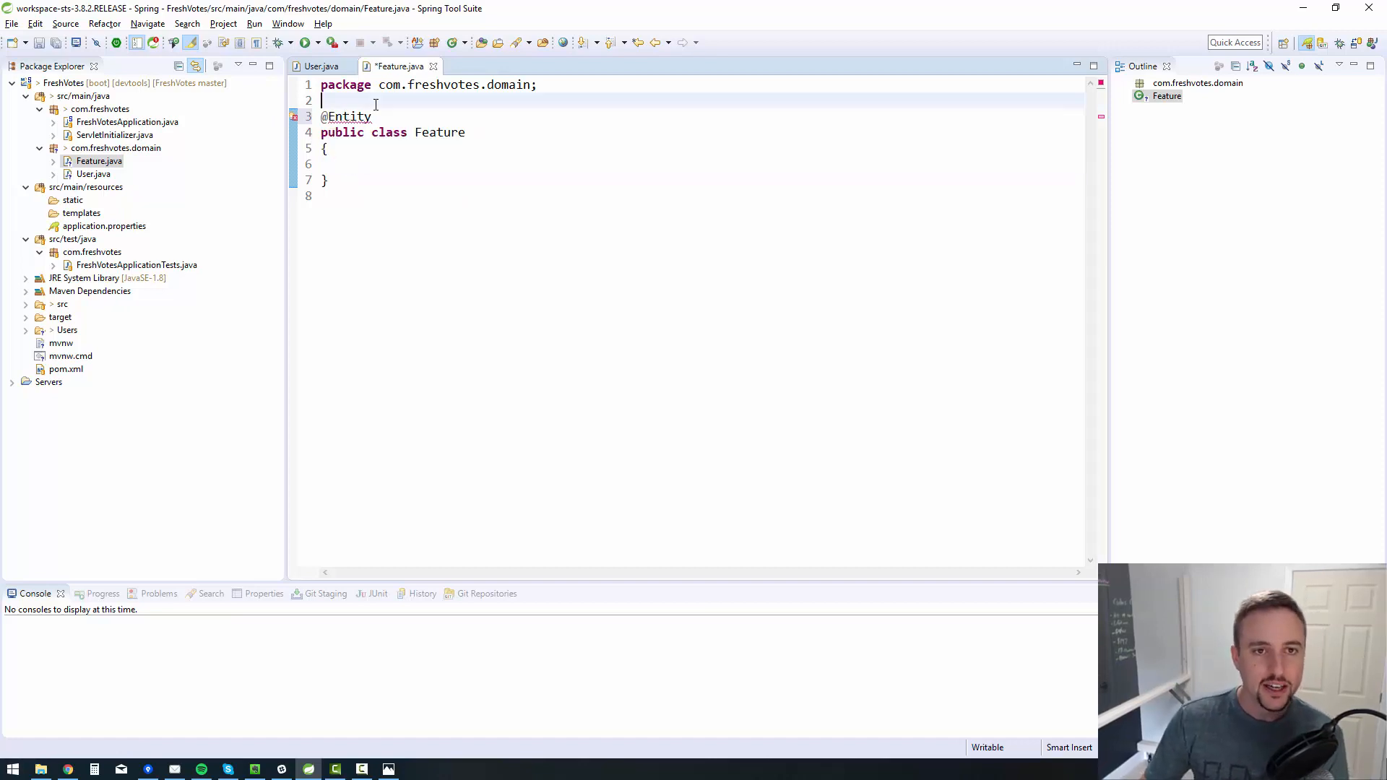
click(358, 133)
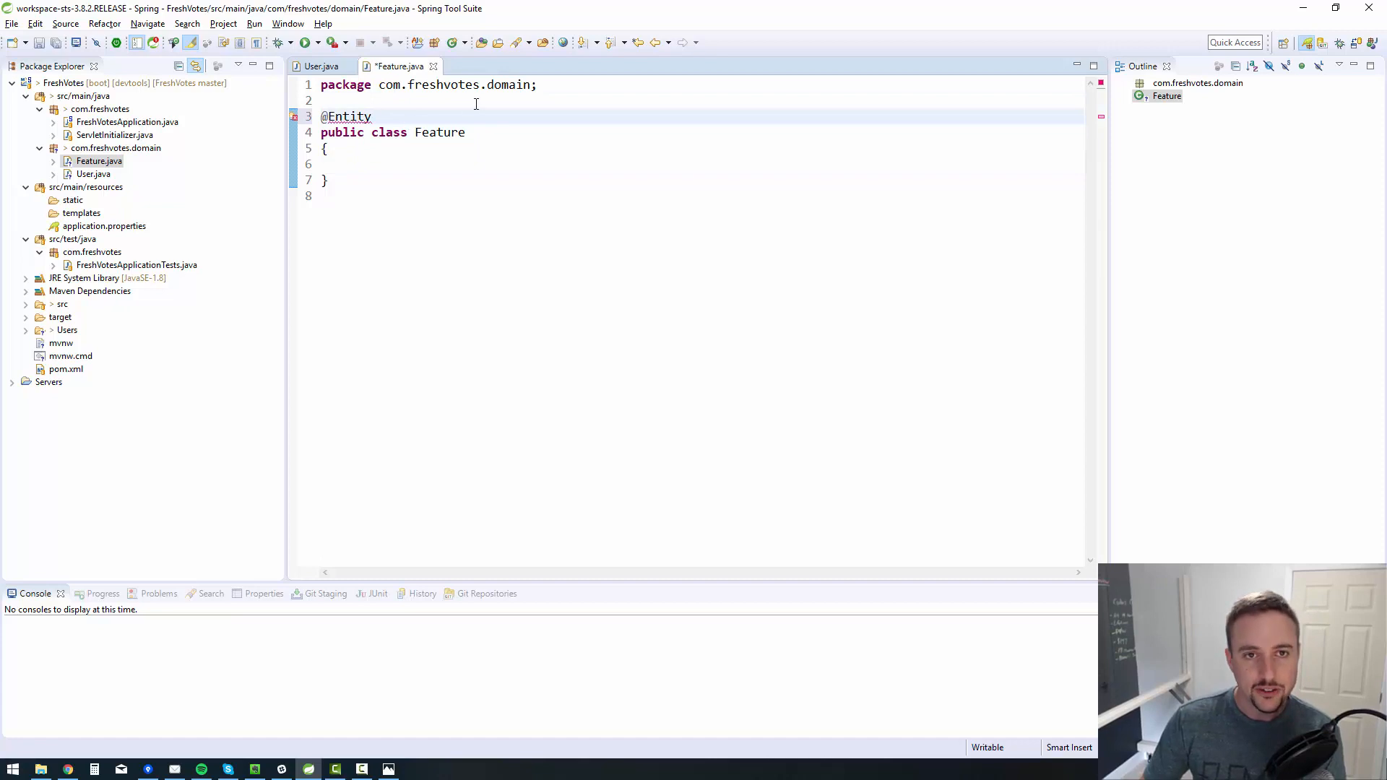
click(321, 66)
click(387, 195)
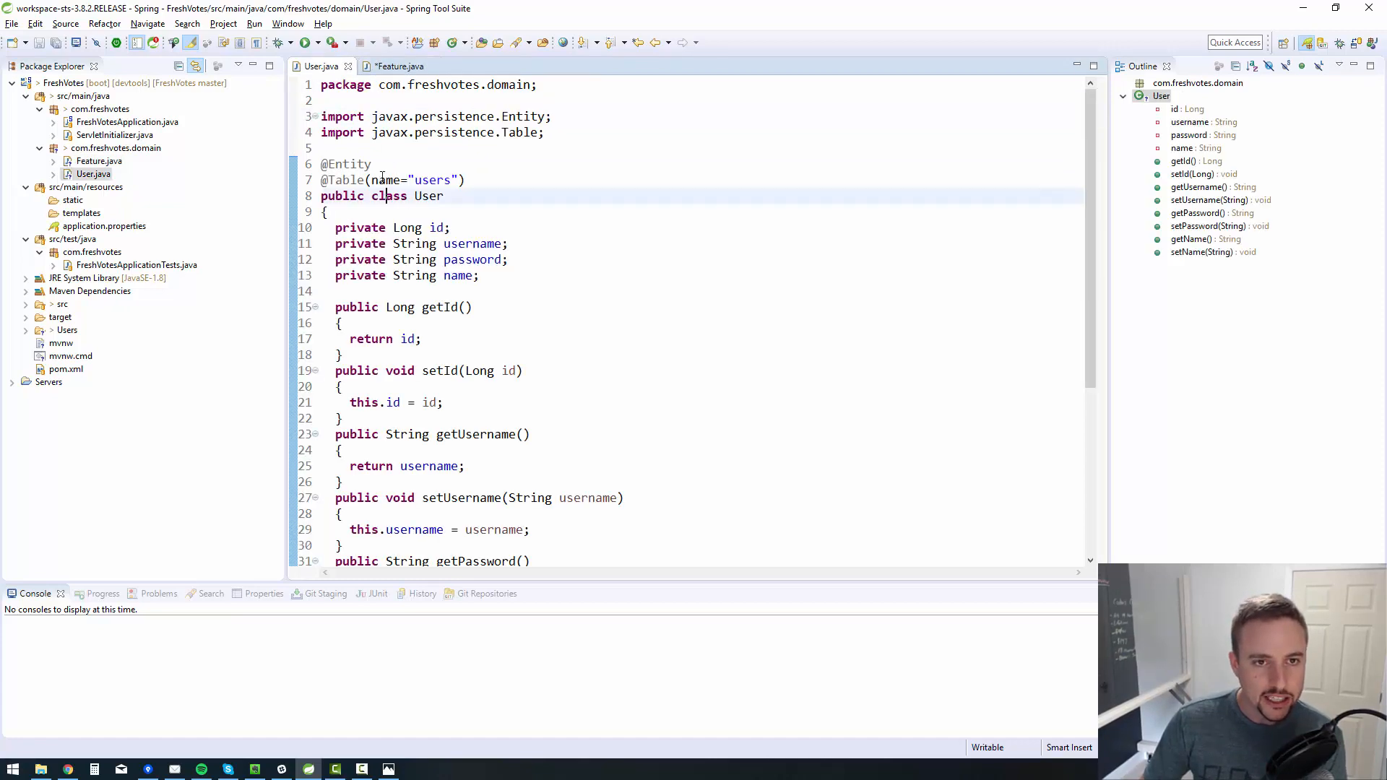
click(399, 67)
click(394, 148)
key(ctrl+s)
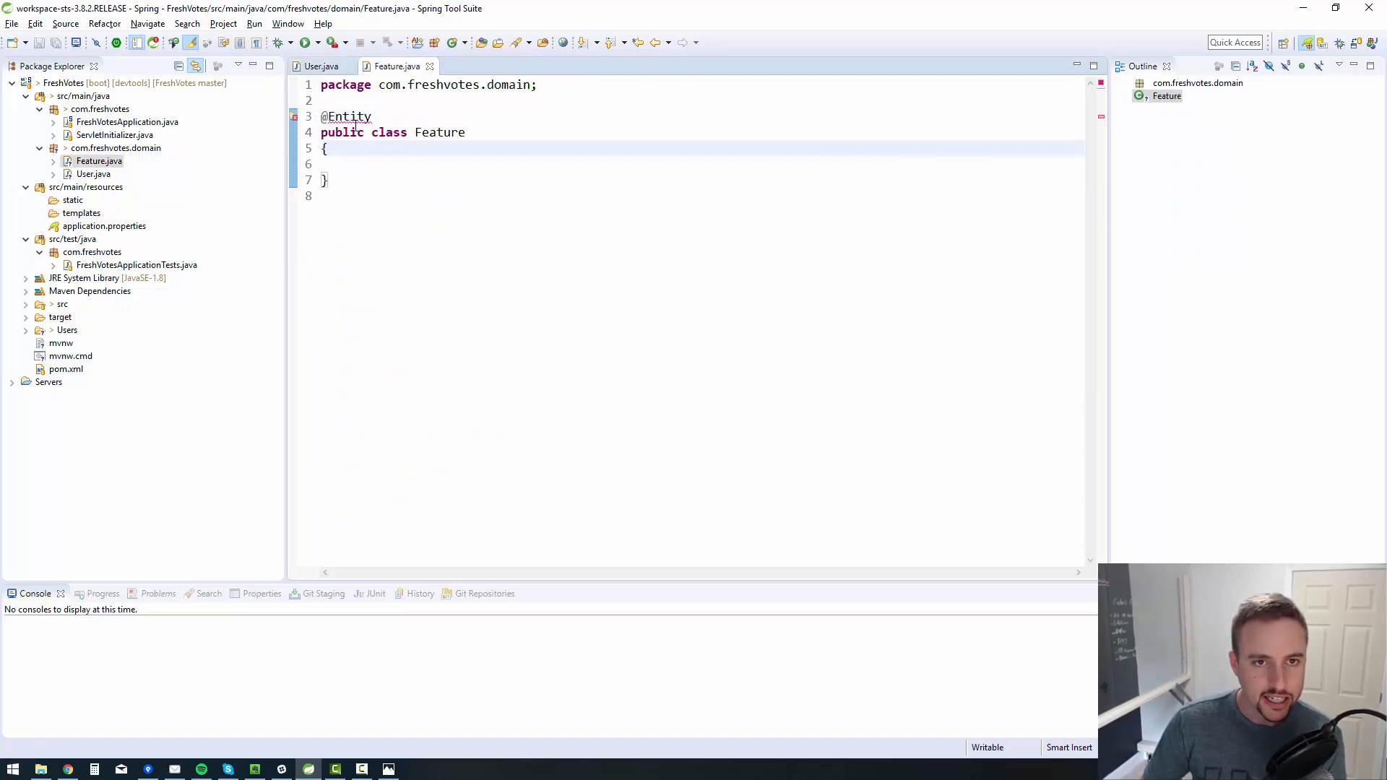
mouse_move(349, 116)
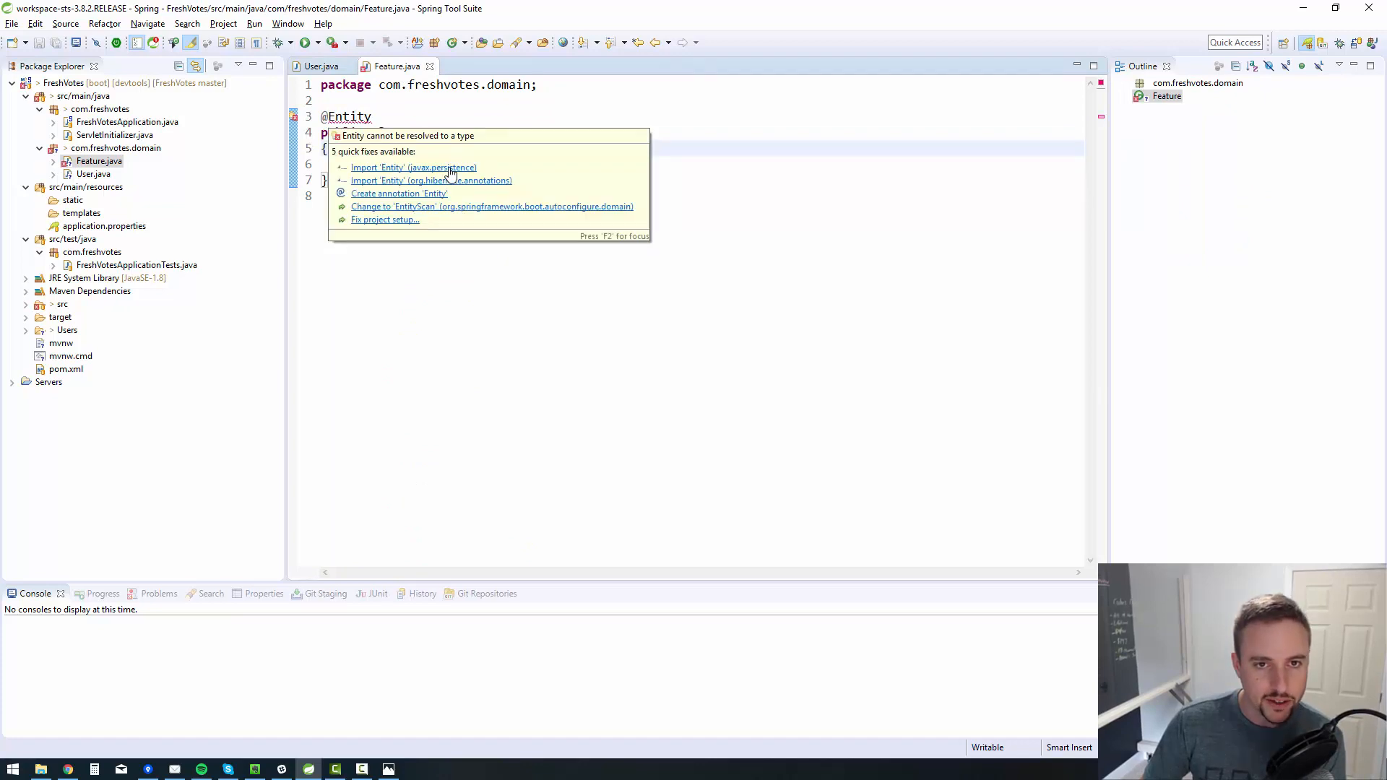
click(449, 170)
Declare the id, title, description and status fields in Feature, checking the schema, and save
key(Down)
text(pr)
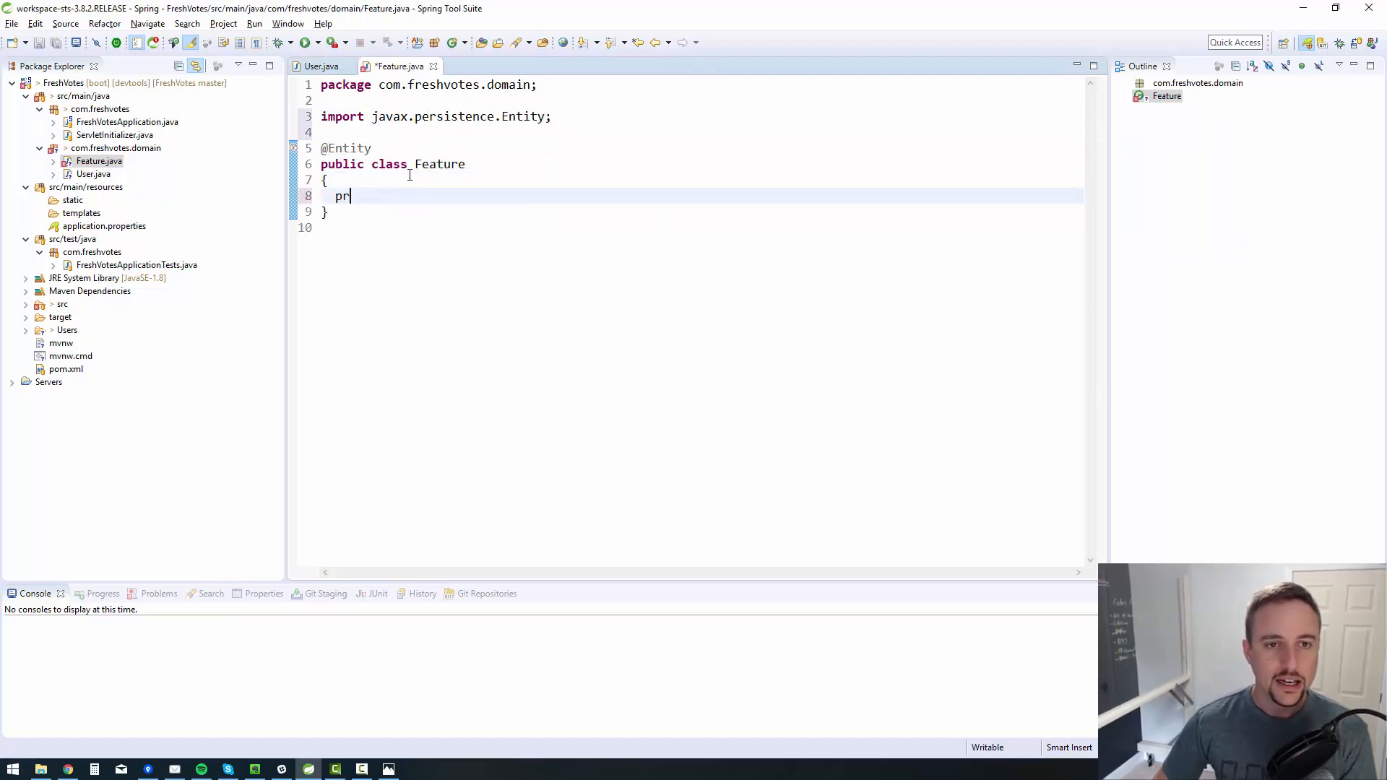
text(ivate Long id;)
key(Return)
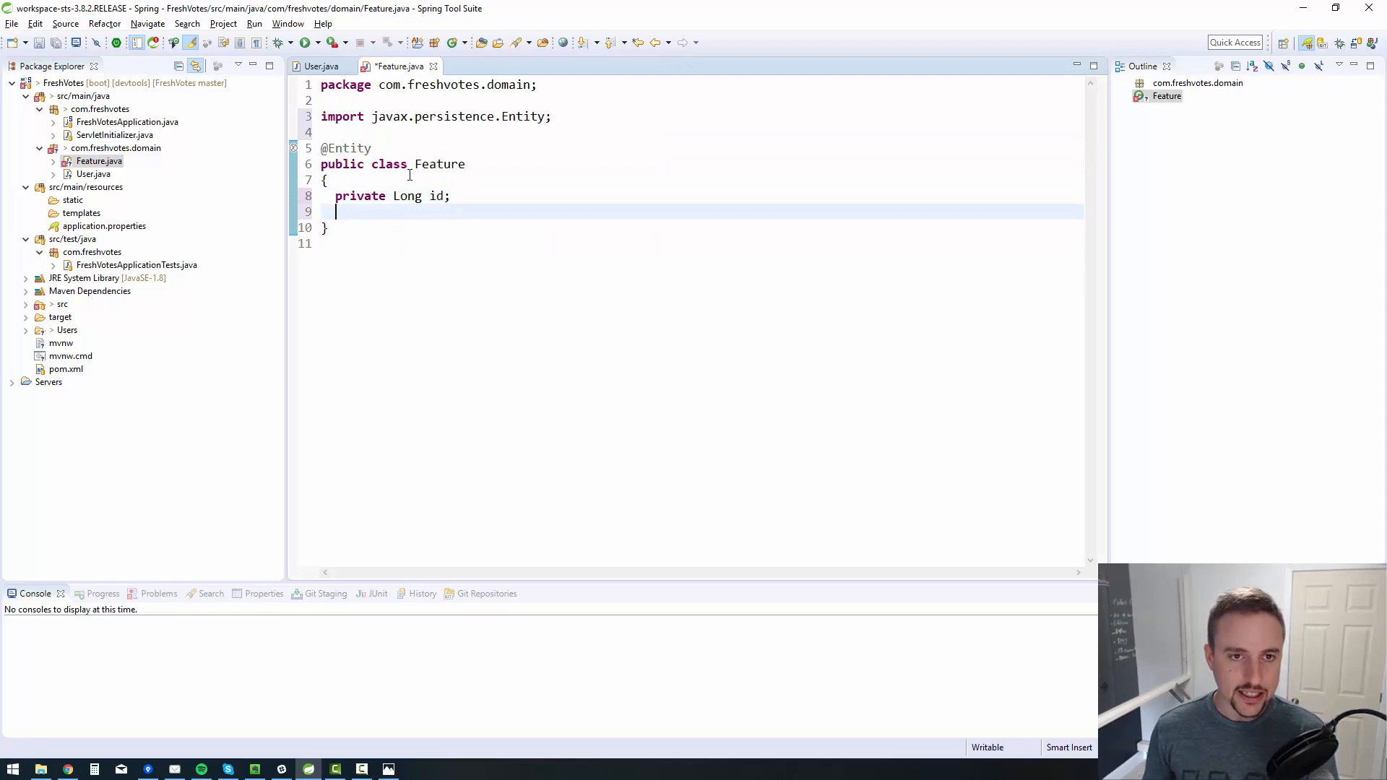
text(private String)
key(alt+Tab)
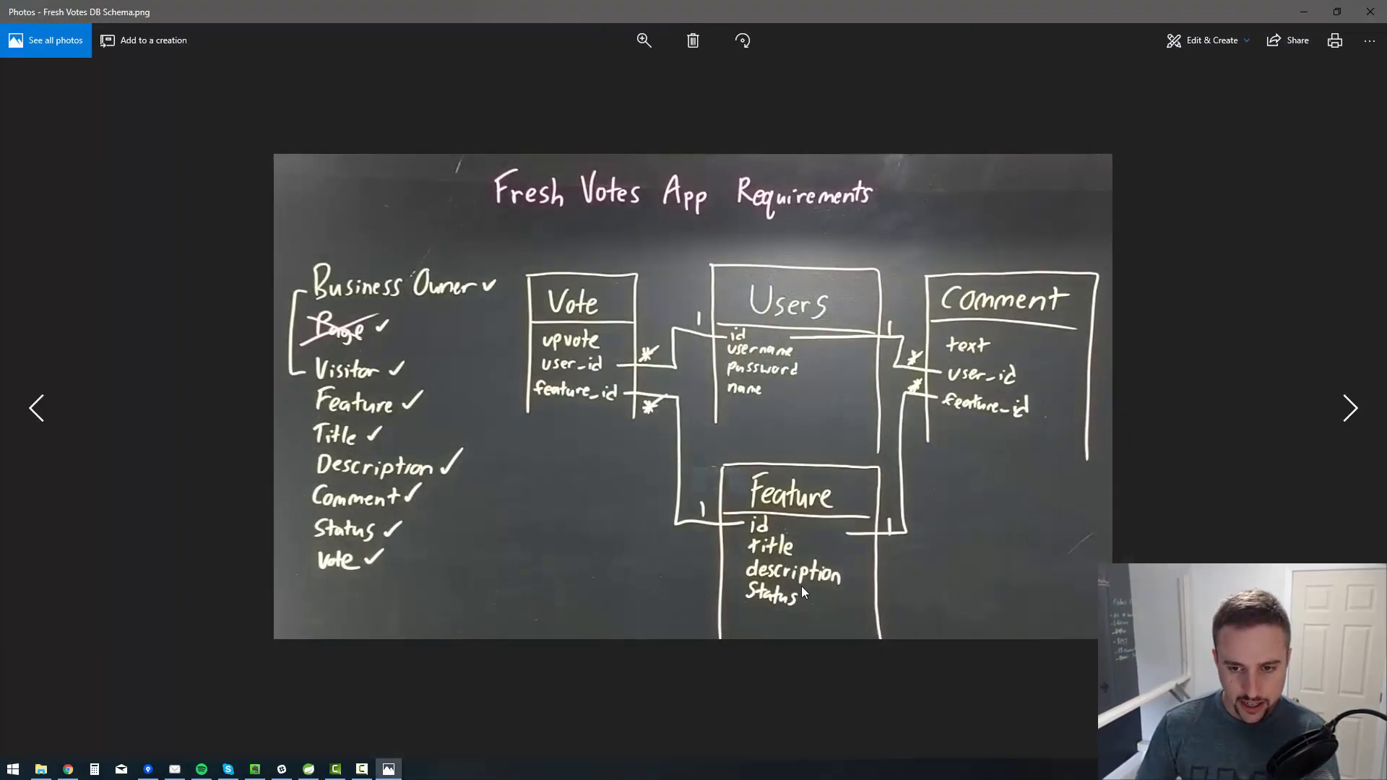
key(alt+Tab)
text(itle;)
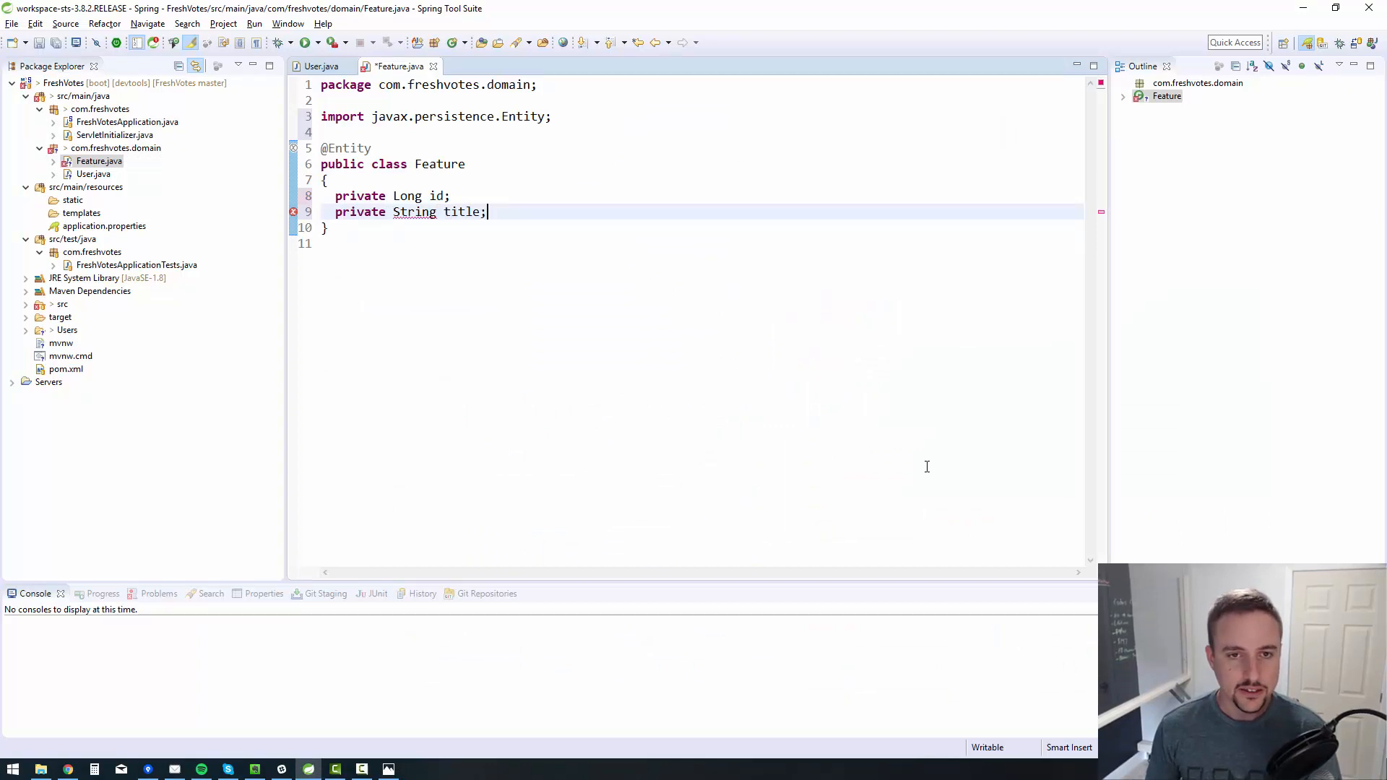
key(Return)
text(private String )
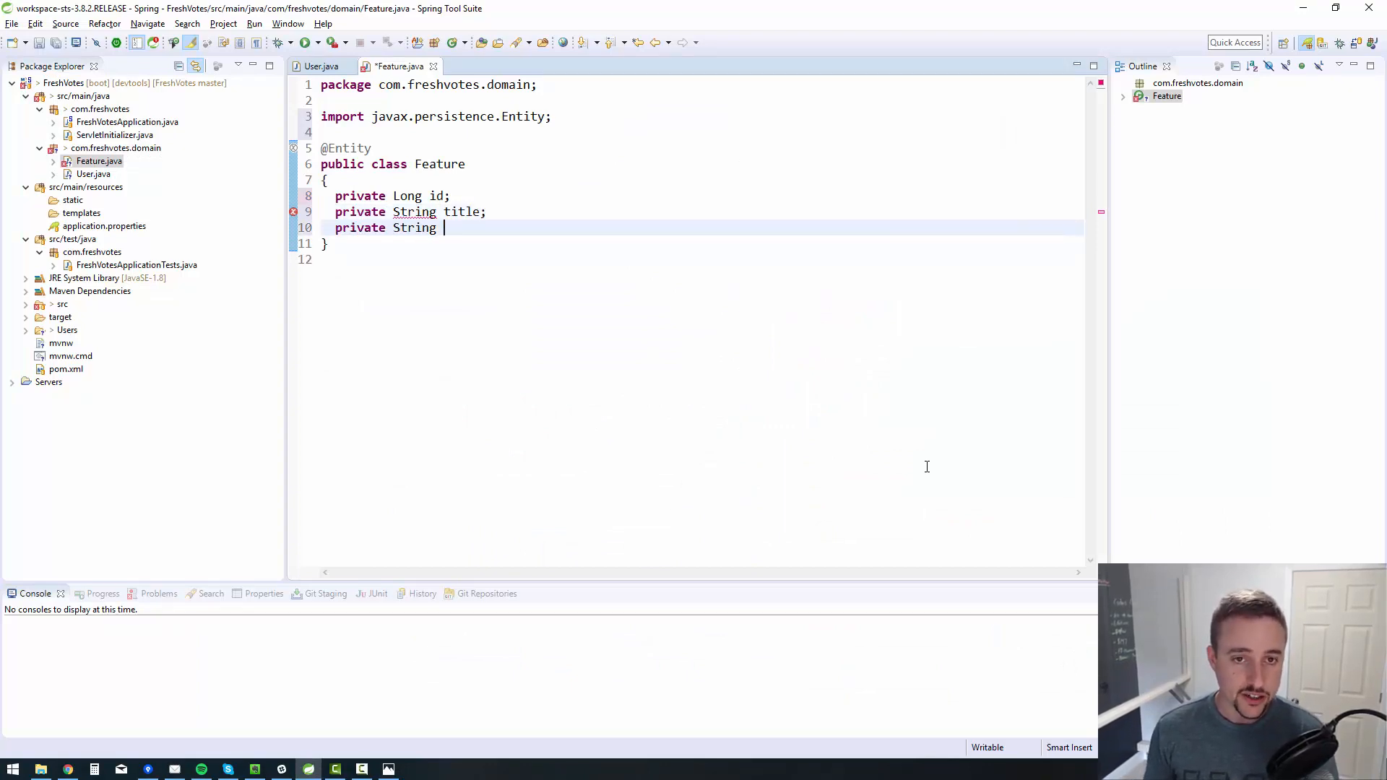
text(description;)
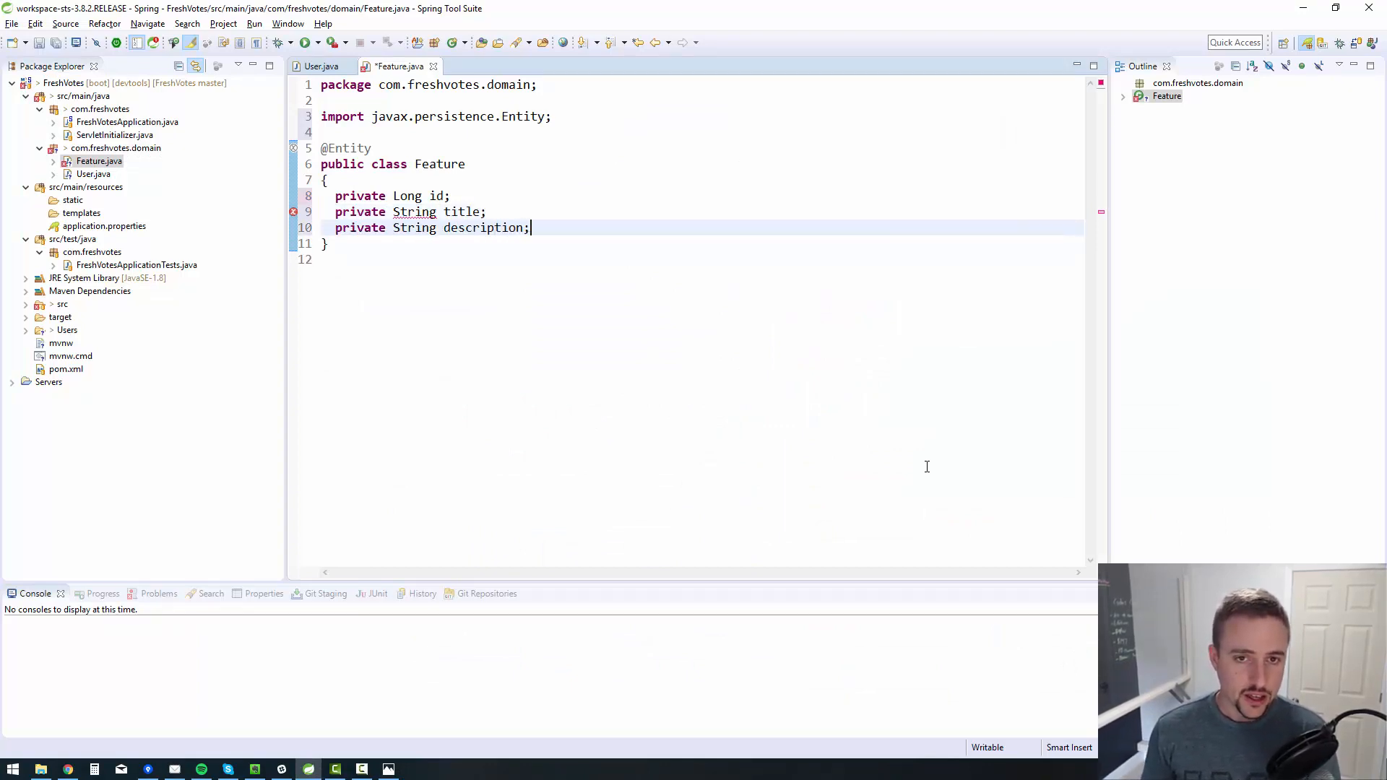
key(Return)
text(private String )
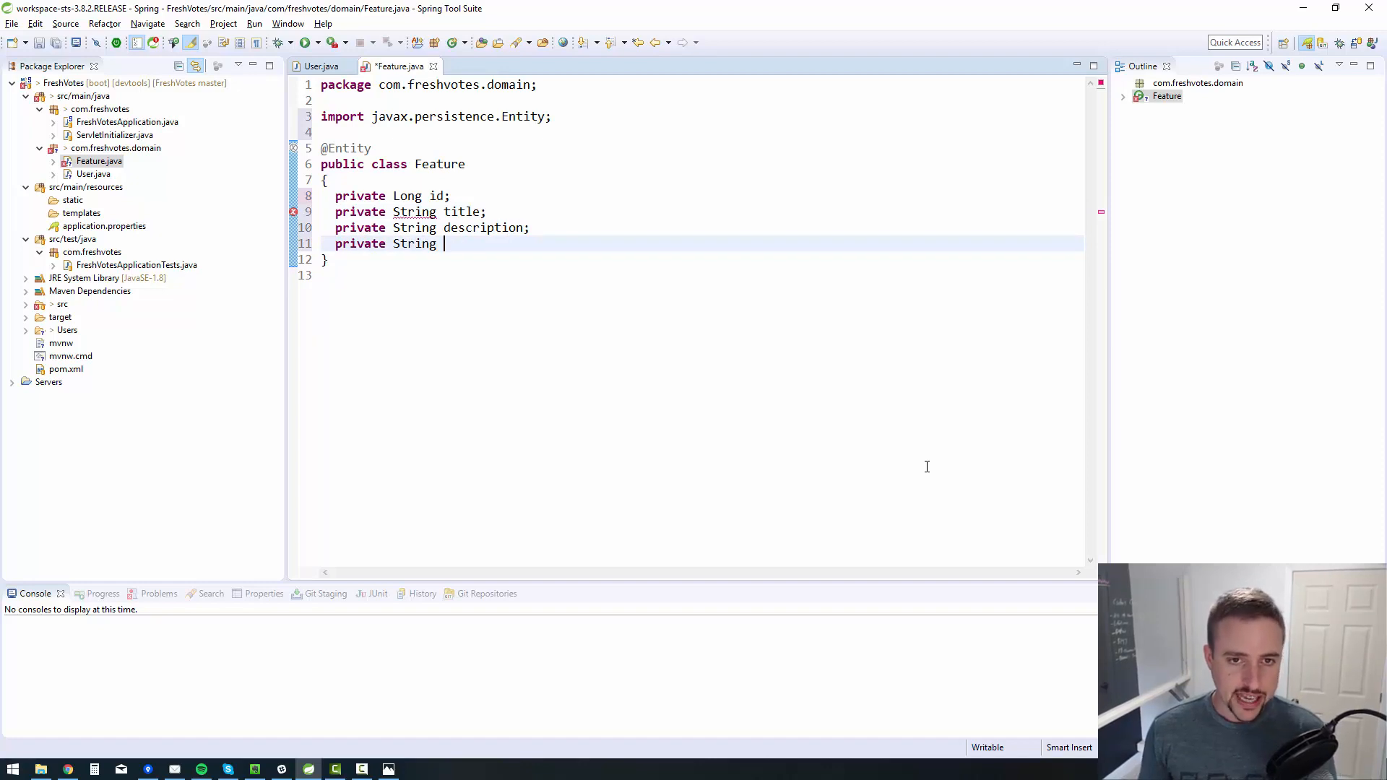
text(status;)
key(ctrl+s)
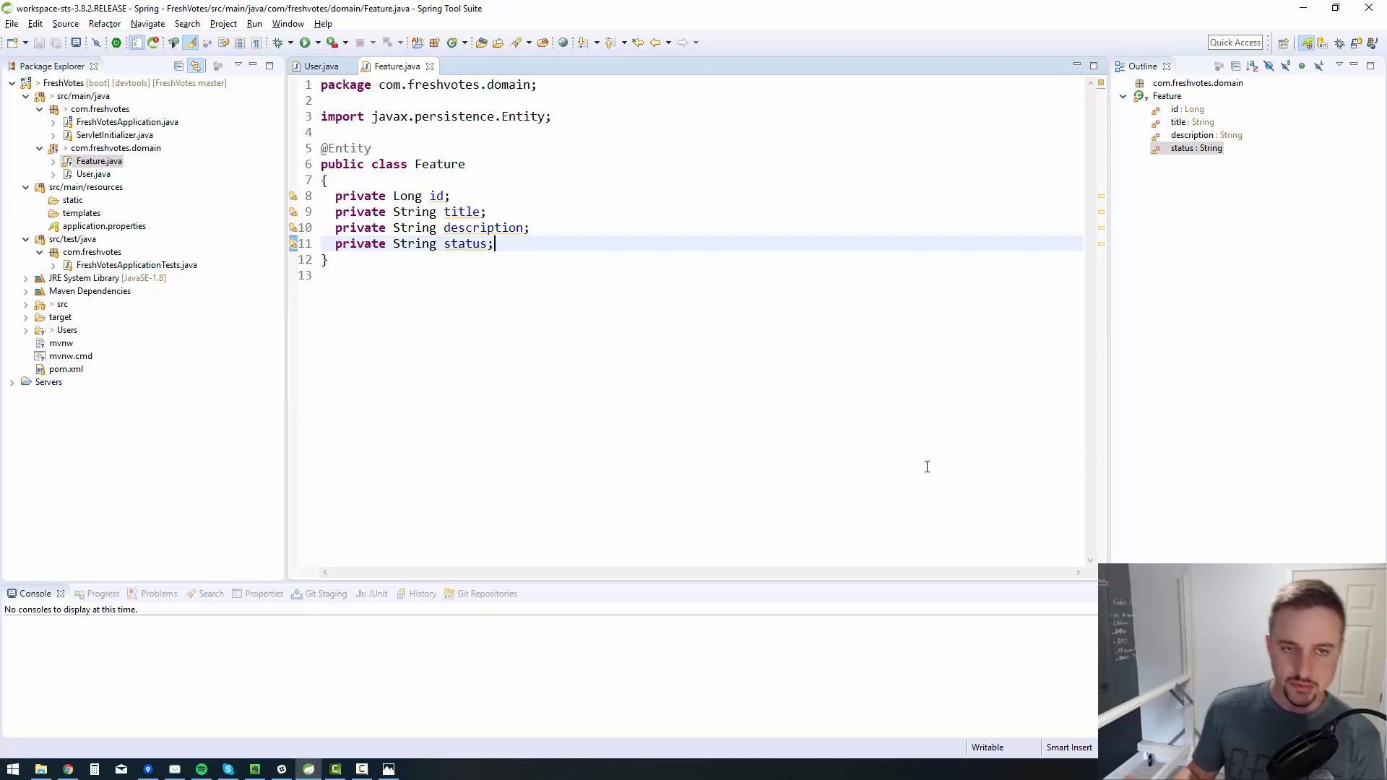
Generate getters and setters for all four Feature fields and save Feature.java
key(alt+shift+s)
key(r)
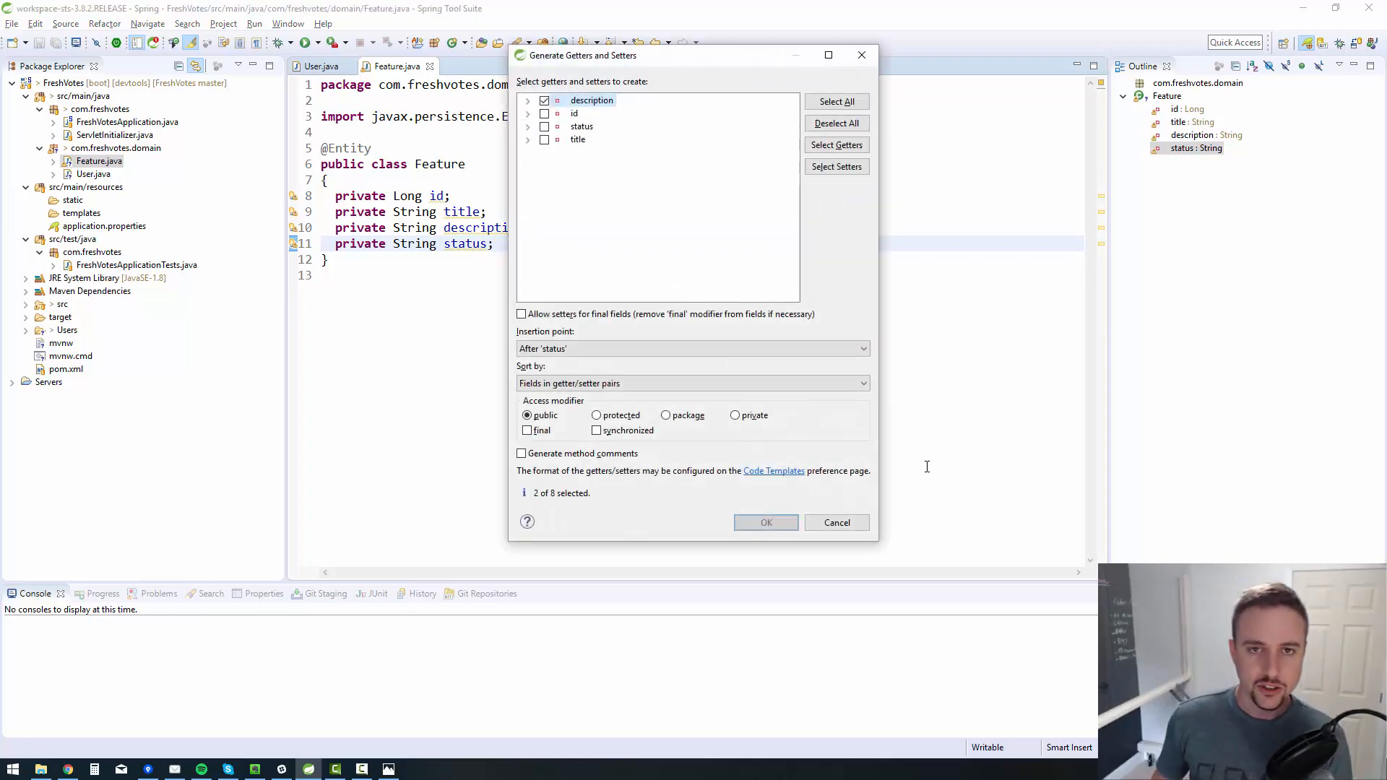
key(alt+a)
key(Return)
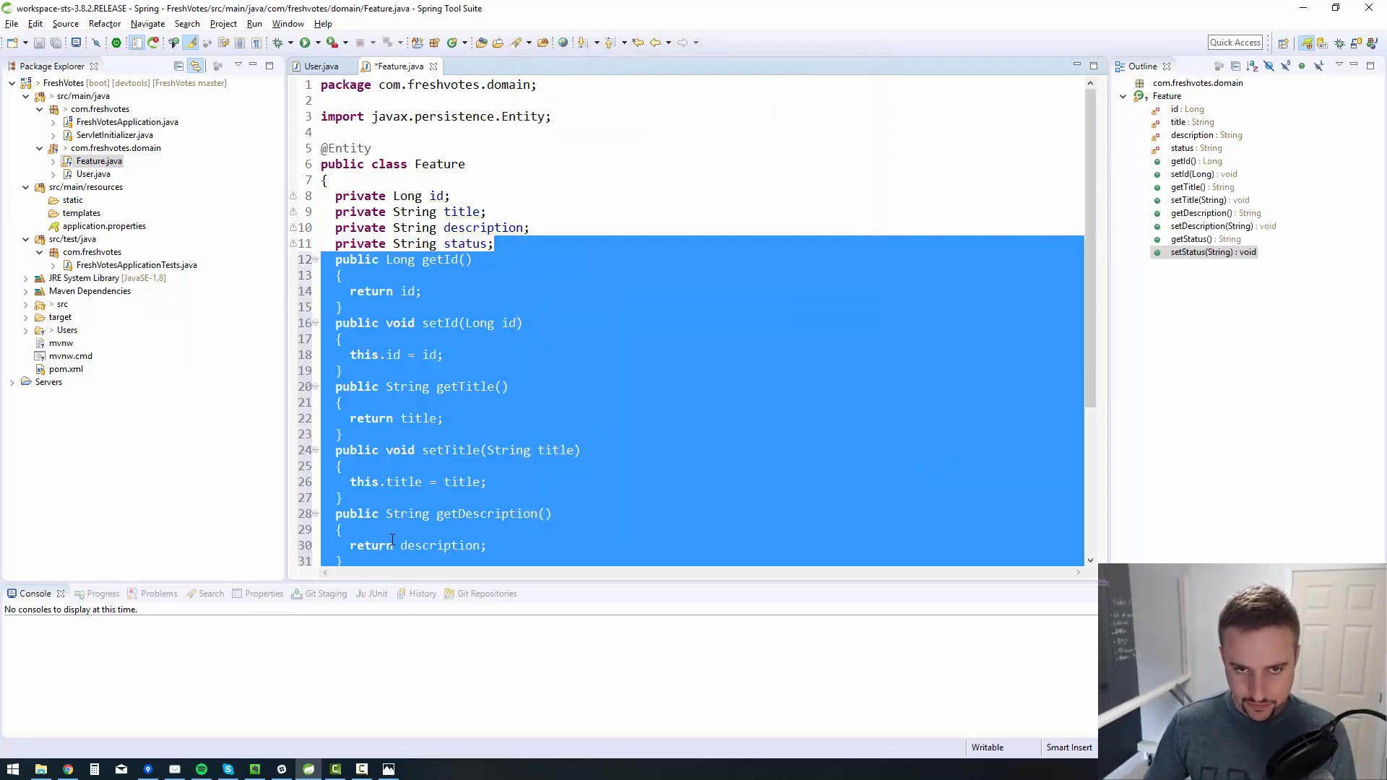
click(619, 239)
key(Return)
key(ctrl+s)
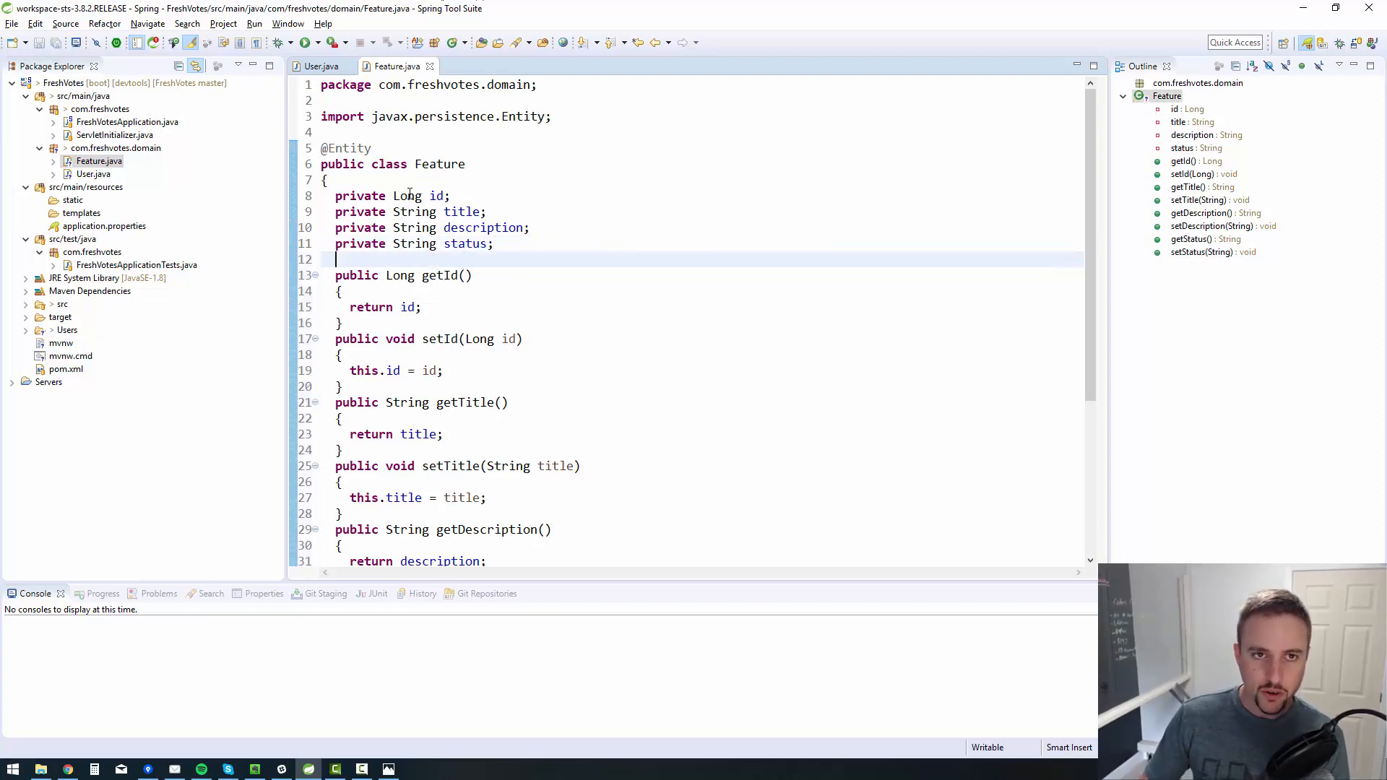
Review the id field in User.java
click(334, 71)
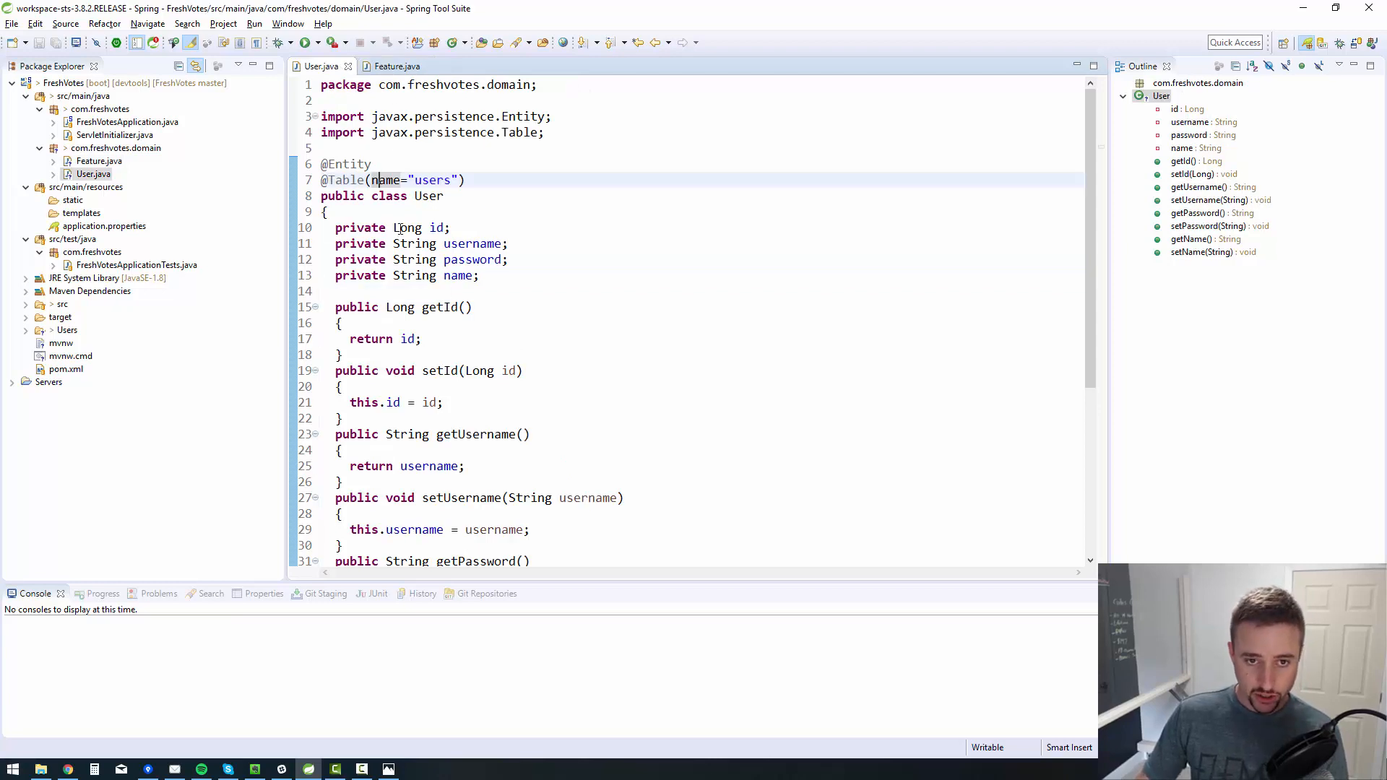
drag(336, 228, 521, 229)
double_click(436, 228)
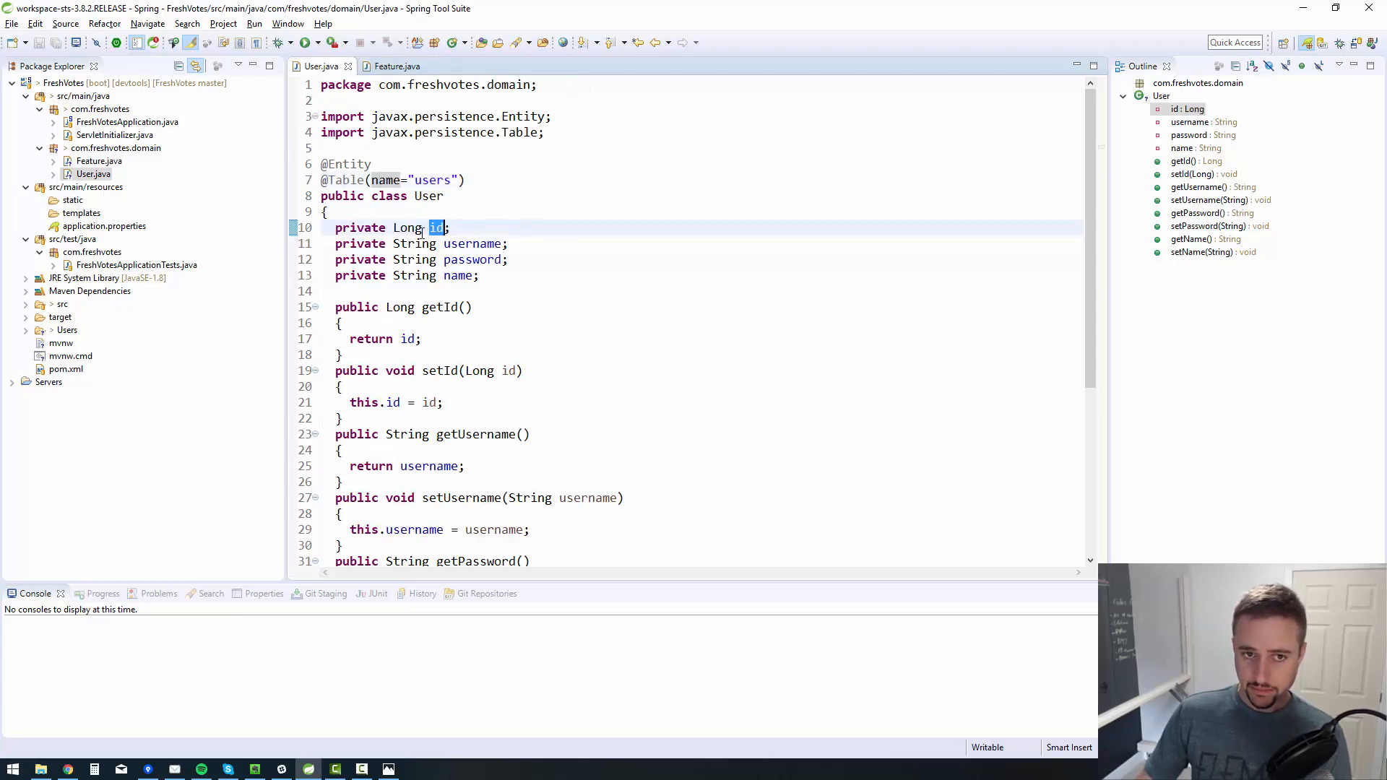
click(487, 227)
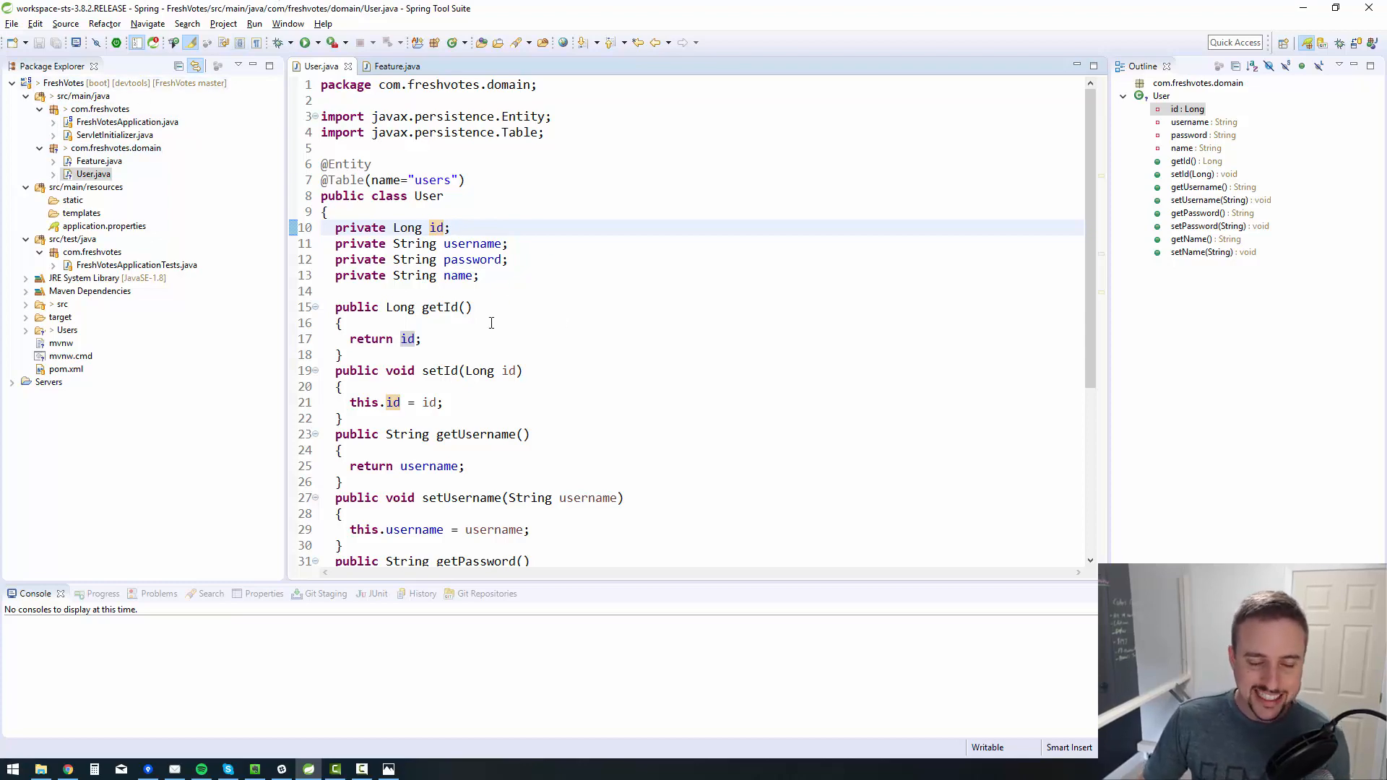
Run the FreshVotes project as a Spring Boot App from its context menu
right_click(137, 82)
mouse_move(180, 444)
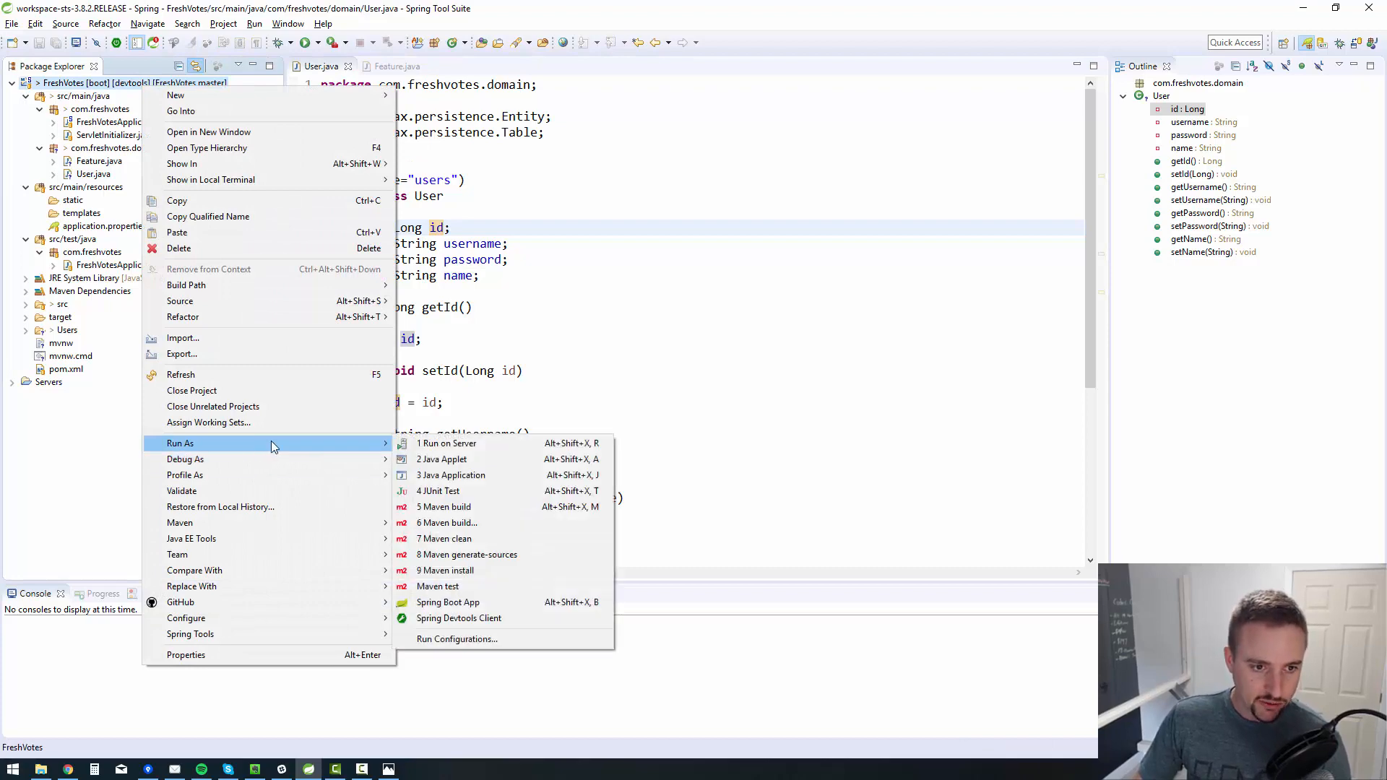
click(87, 83)
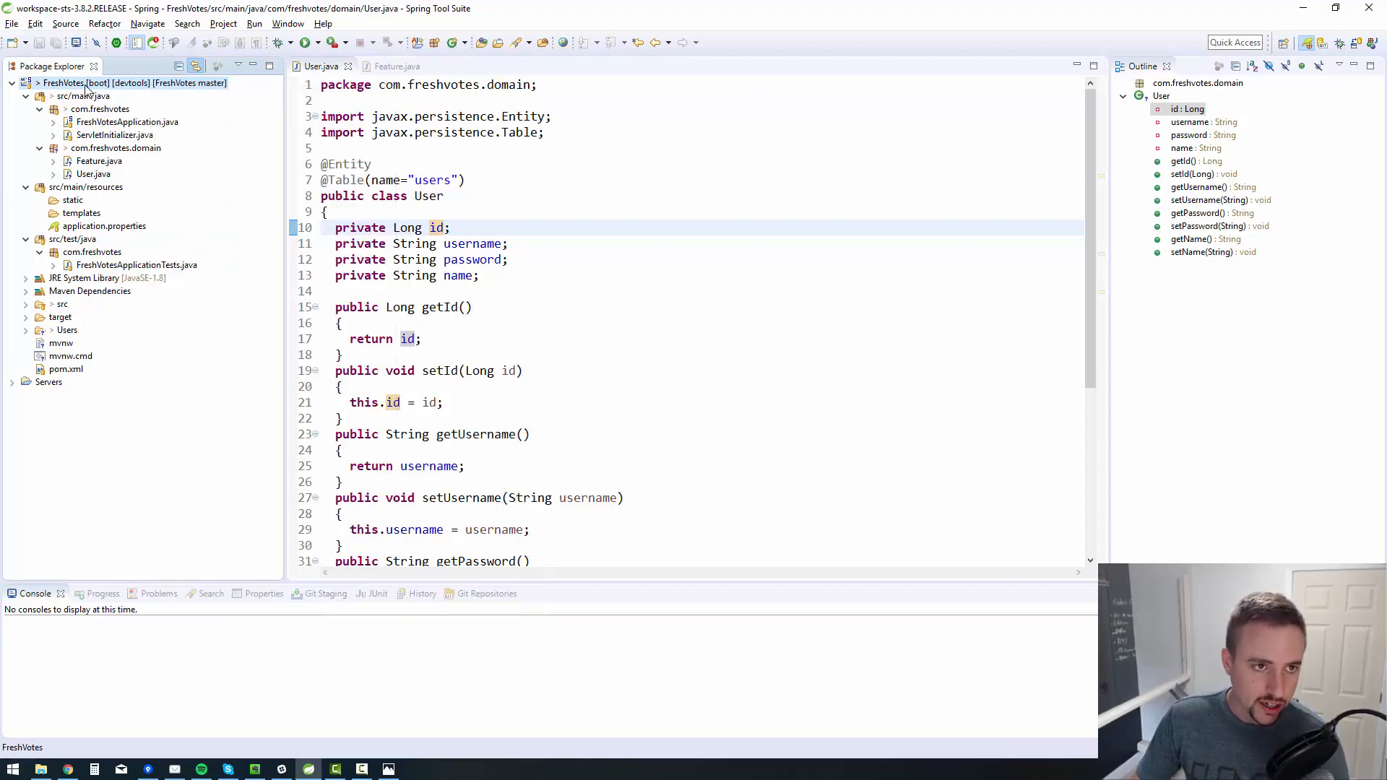
right_click(88, 82)
mouse_move(123, 443)
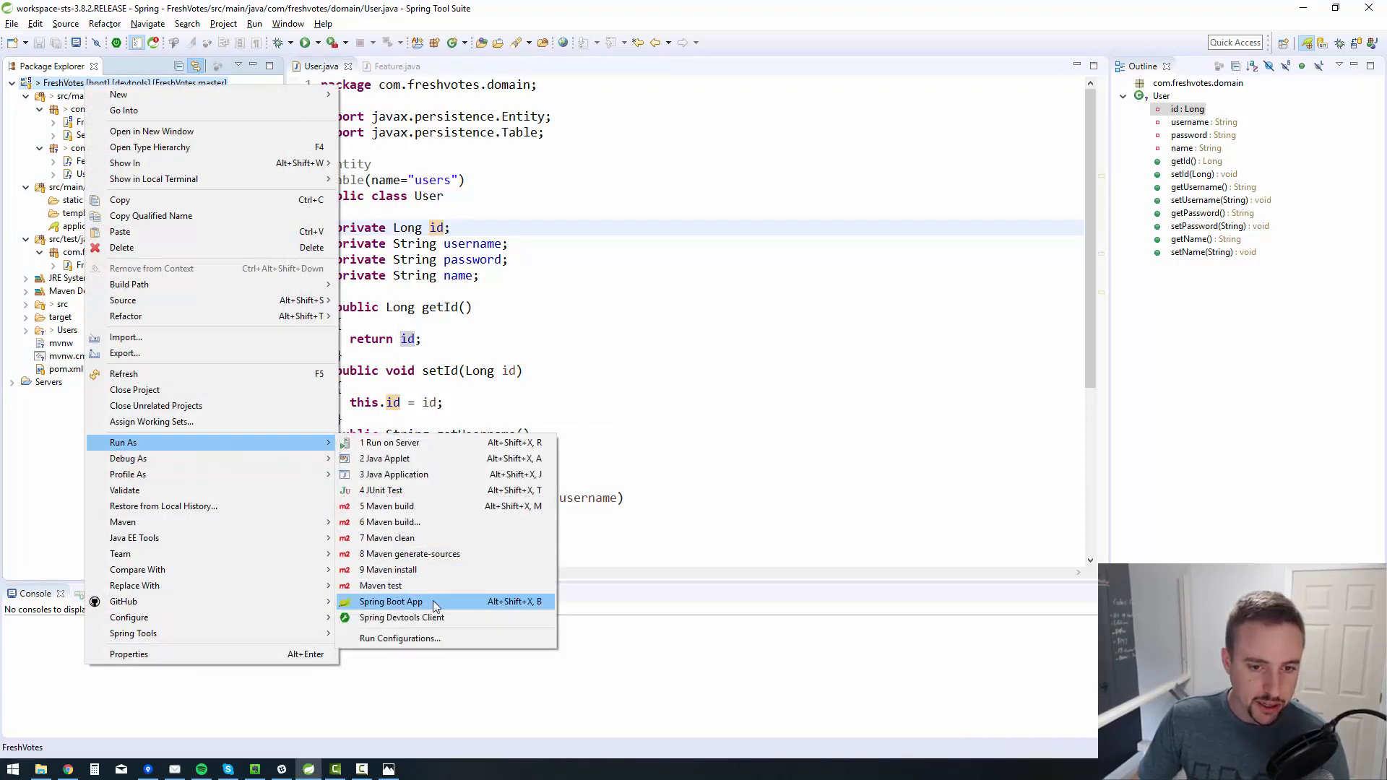
click(437, 607)
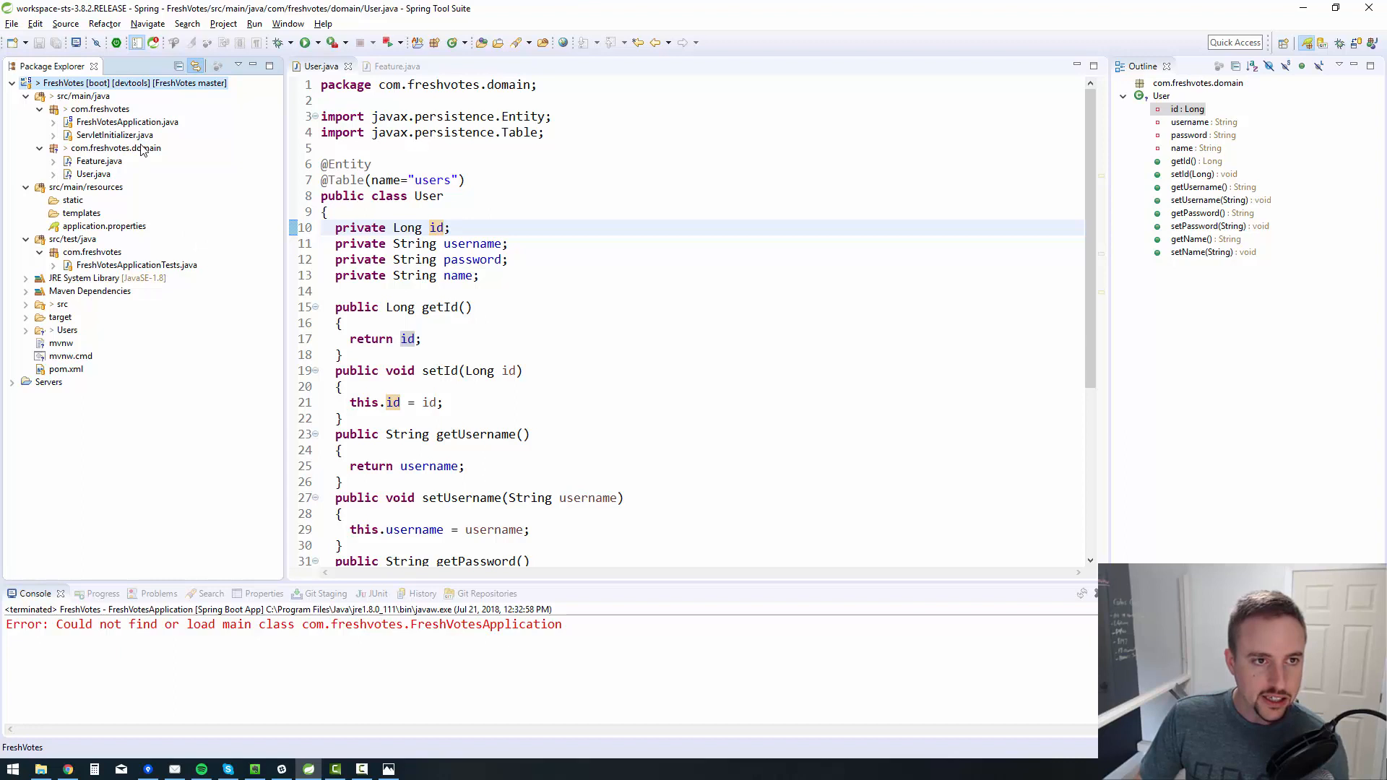
Relaunch from FreshVotesApplication's main method and review ServletInitializer.java
double_click(127, 123)
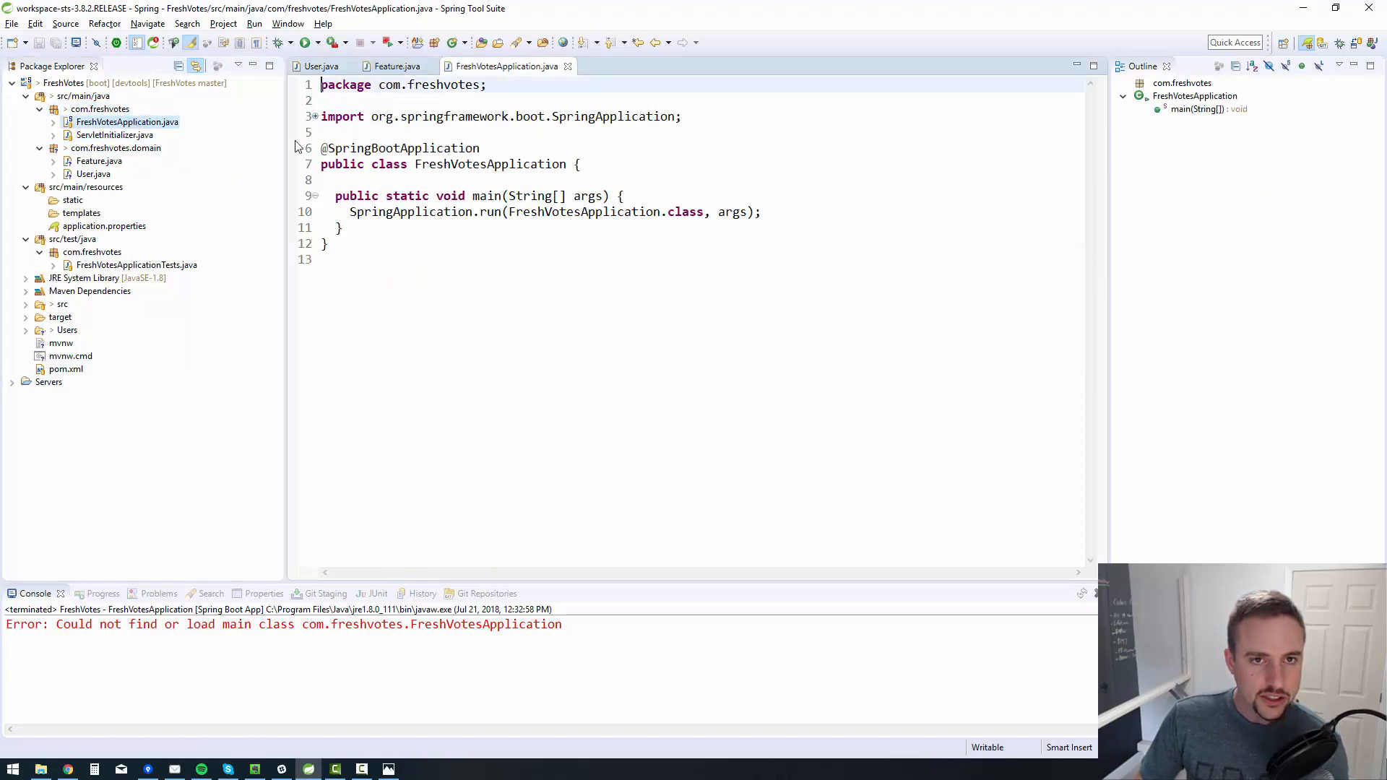
click(482, 196)
right_click(486, 195)
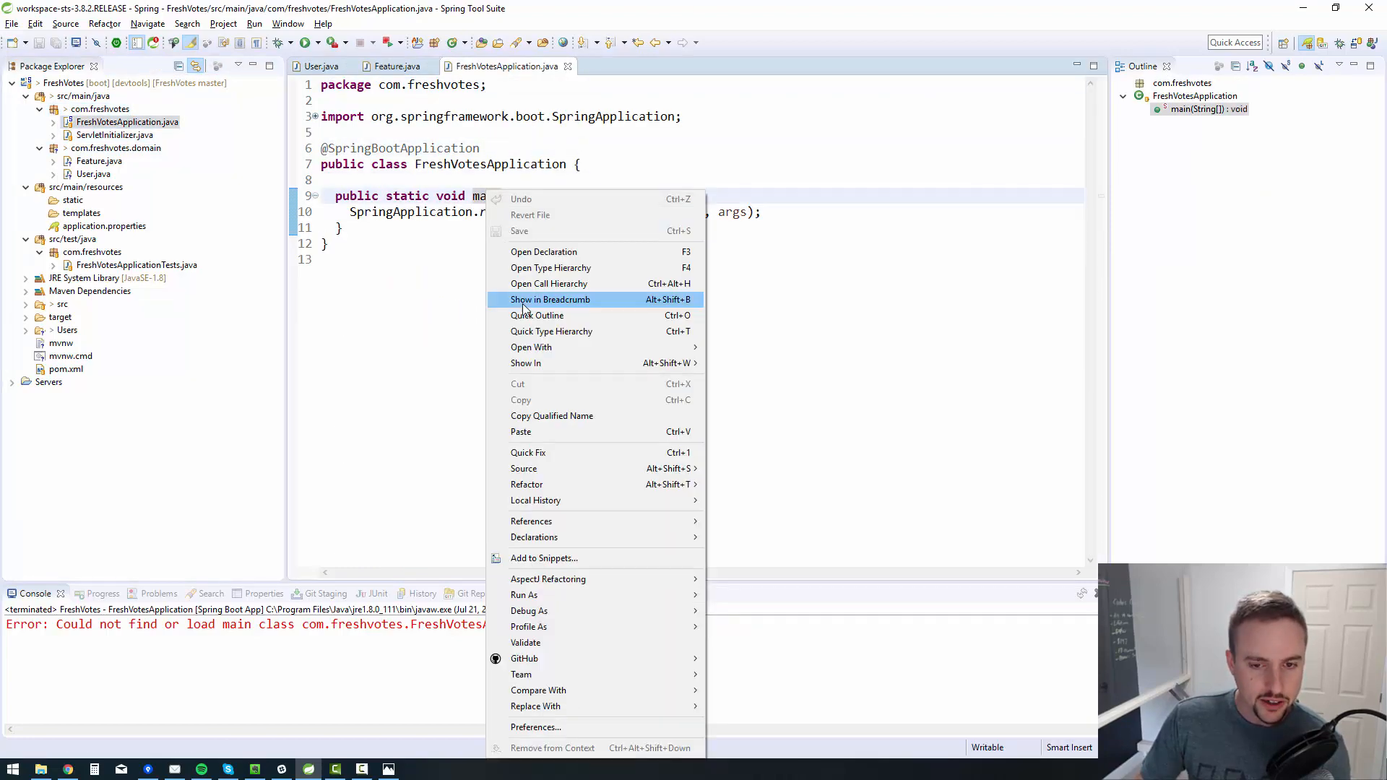
mouse_move(524, 595)
click(824, 629)
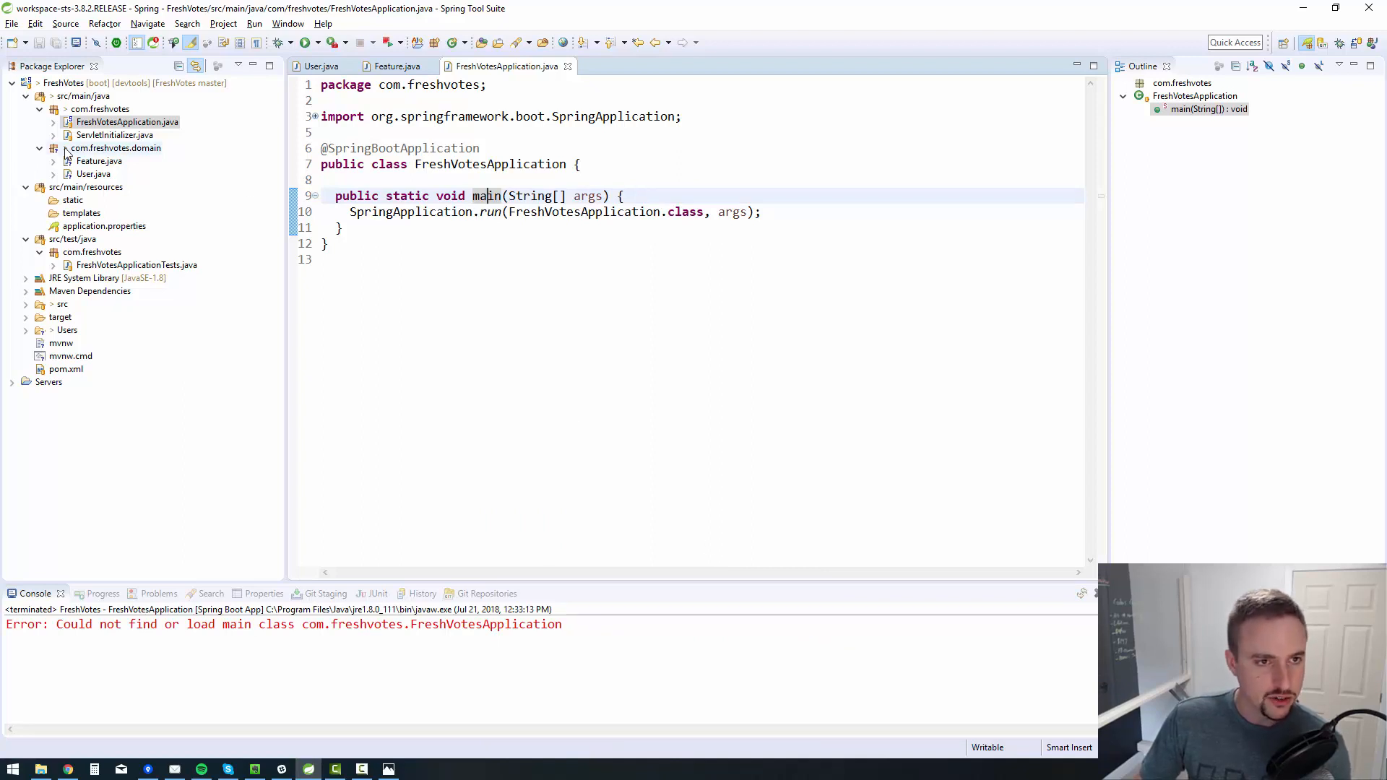
double_click(103, 136)
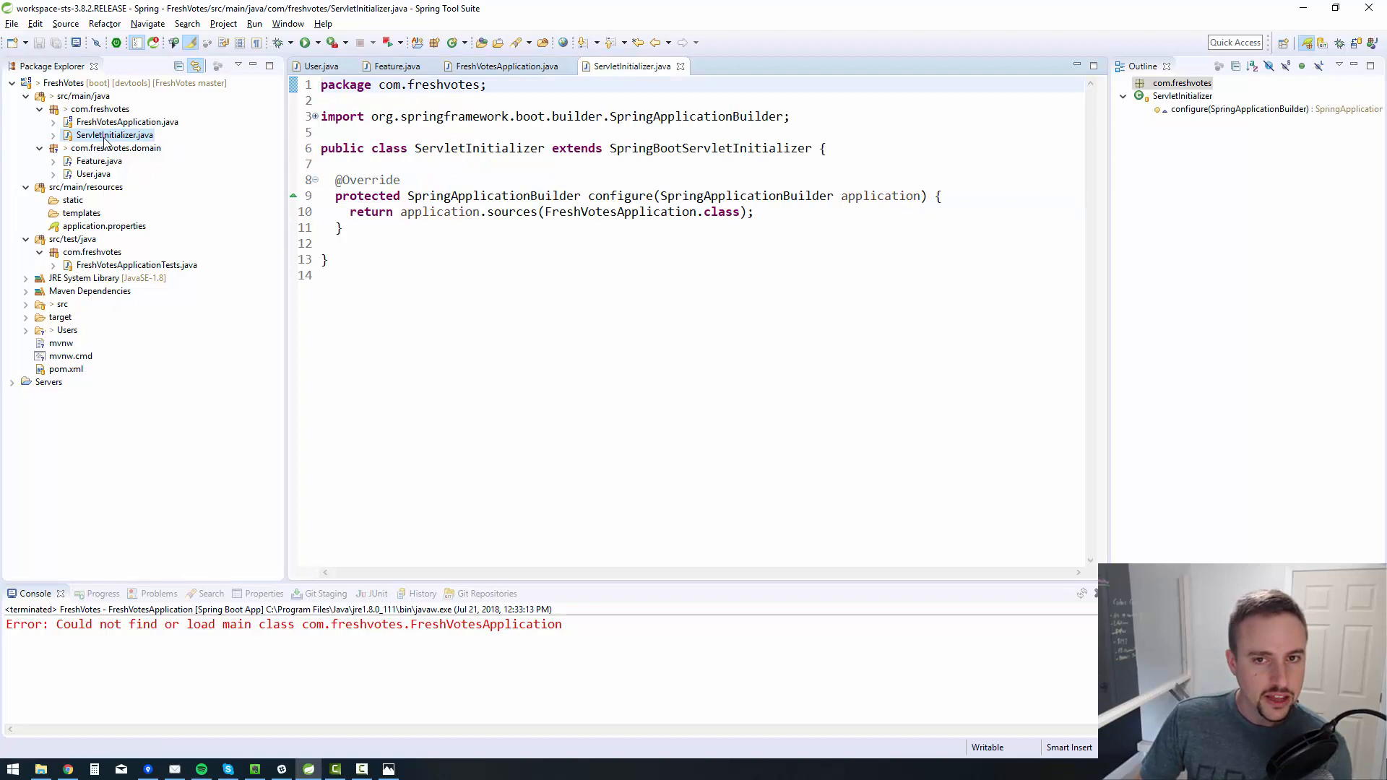
double_click(114, 123)
Clean all projects via Project > Clean
click(151, 84)
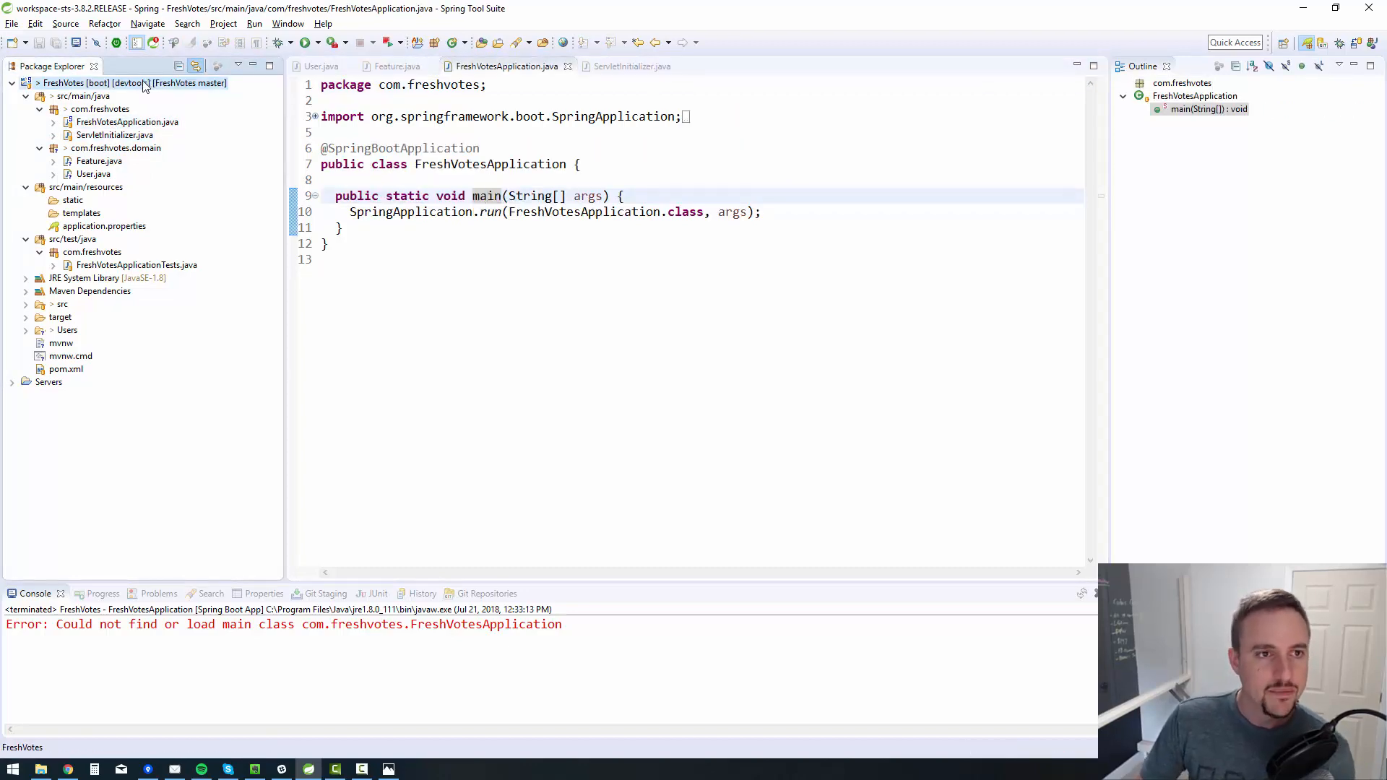
right_click(151, 84)
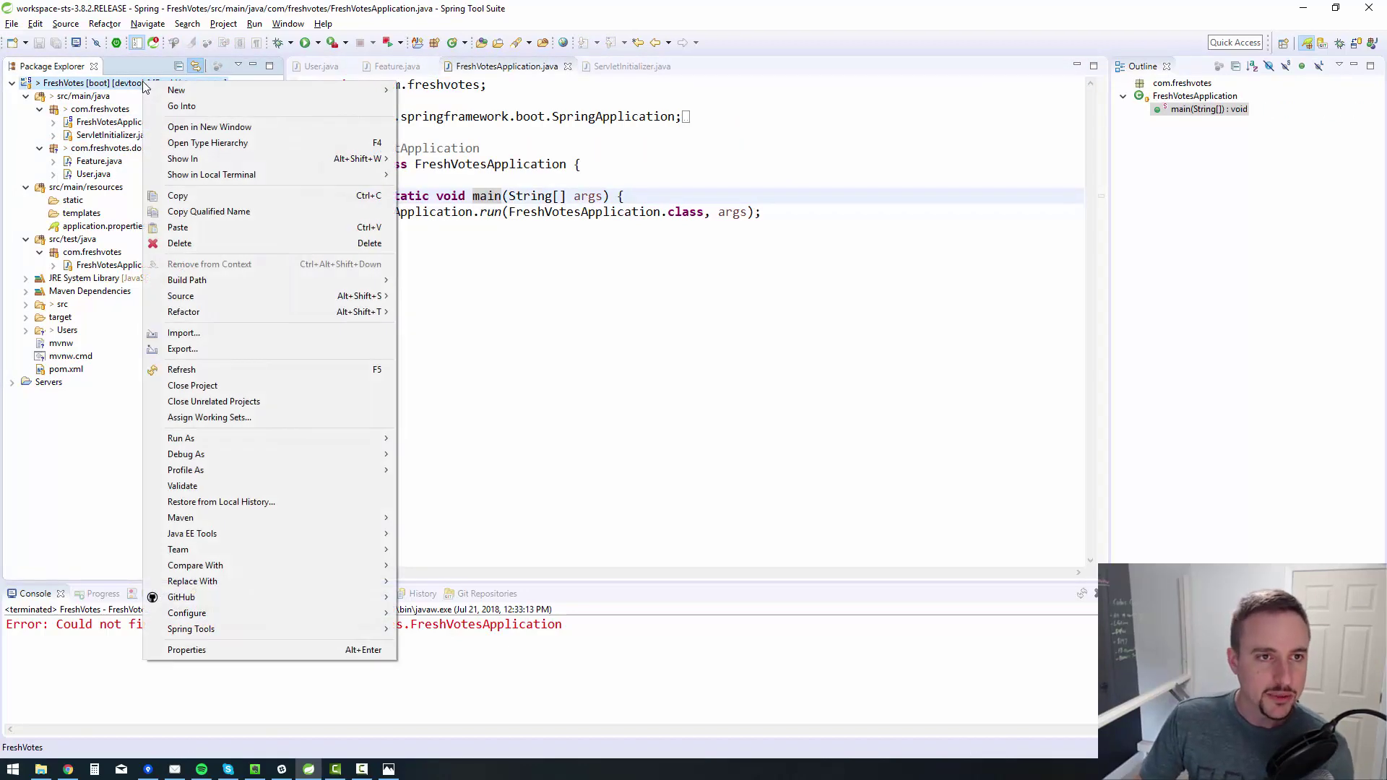
click(224, 25)
click(250, 126)
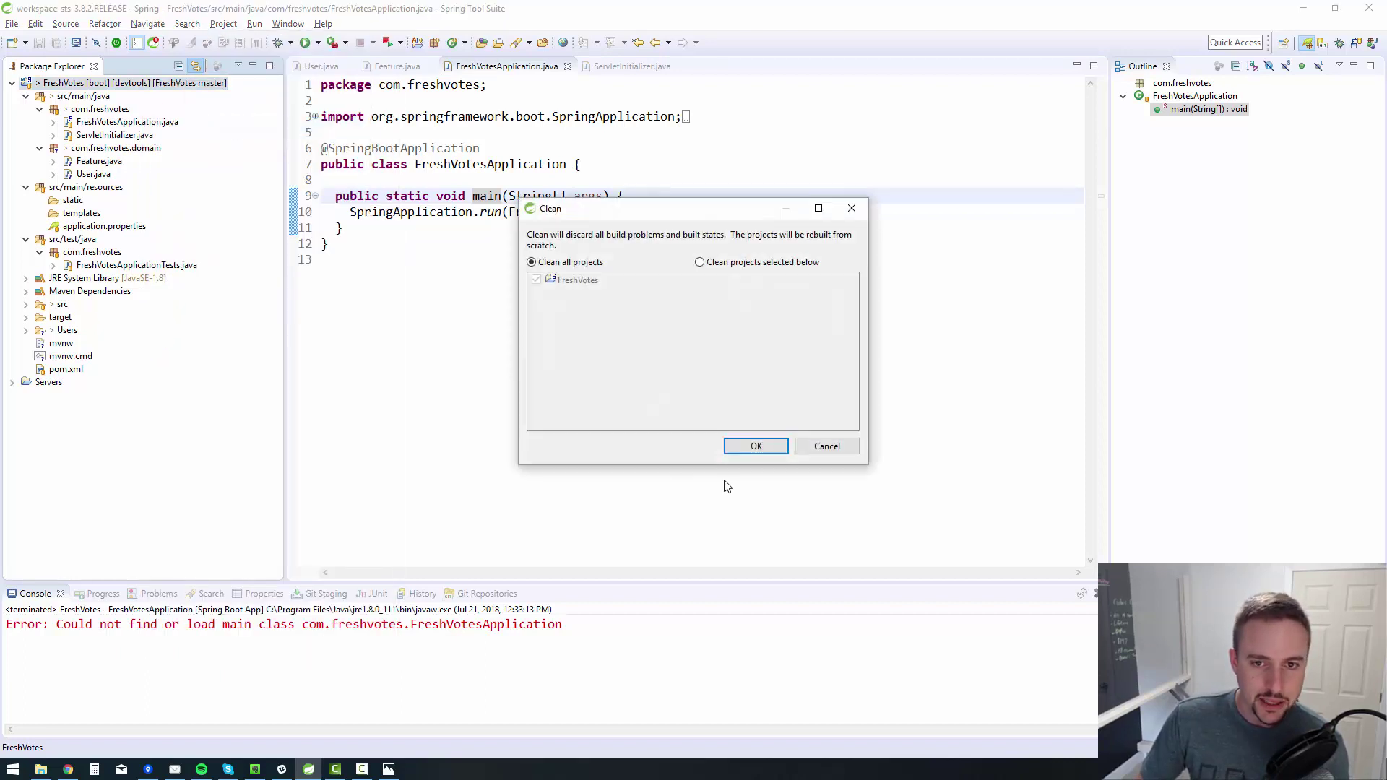
click(758, 445)
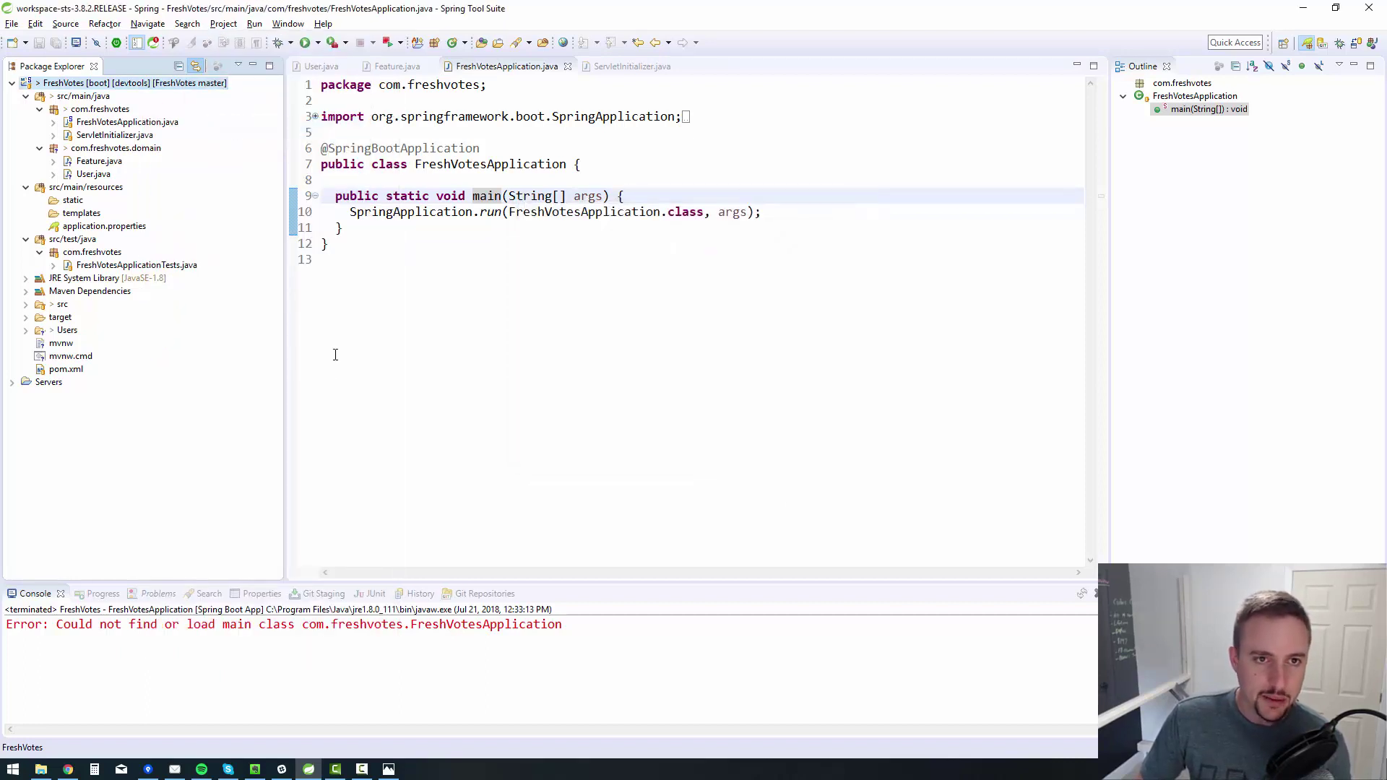
Run Maven > Update Project on FreshVotes with Force Update of Snapshots/Releases checked
right_click(140, 84)
mouse_move(176, 517)
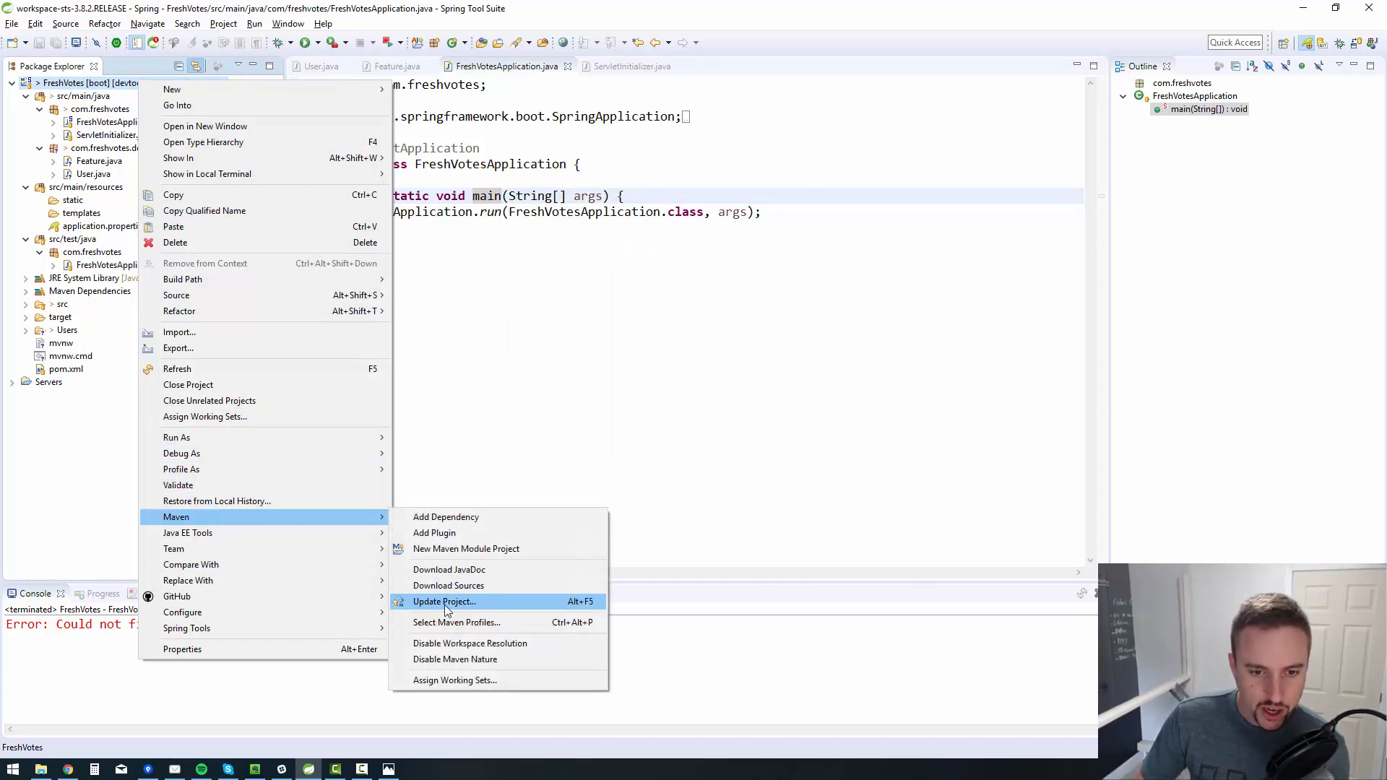
click(494, 608)
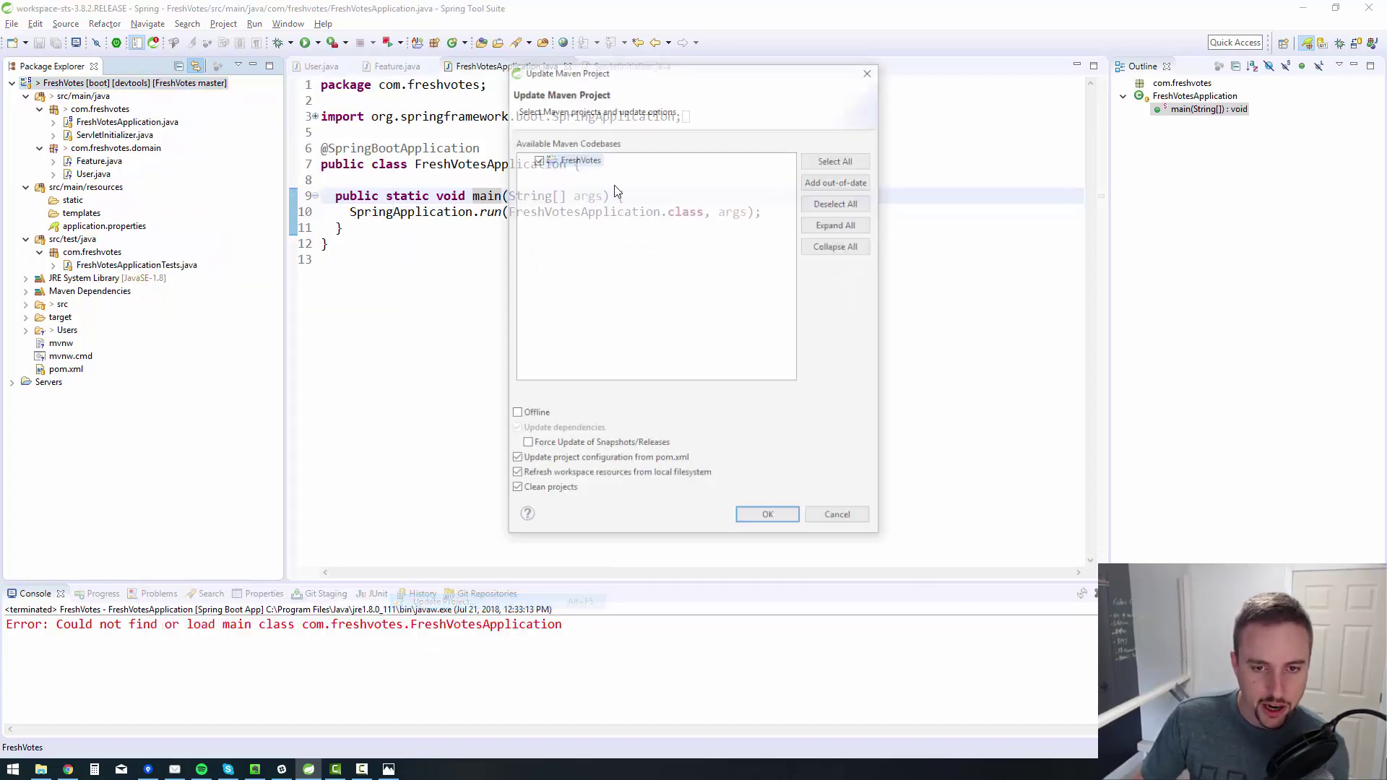
click(537, 452)
click(770, 519)
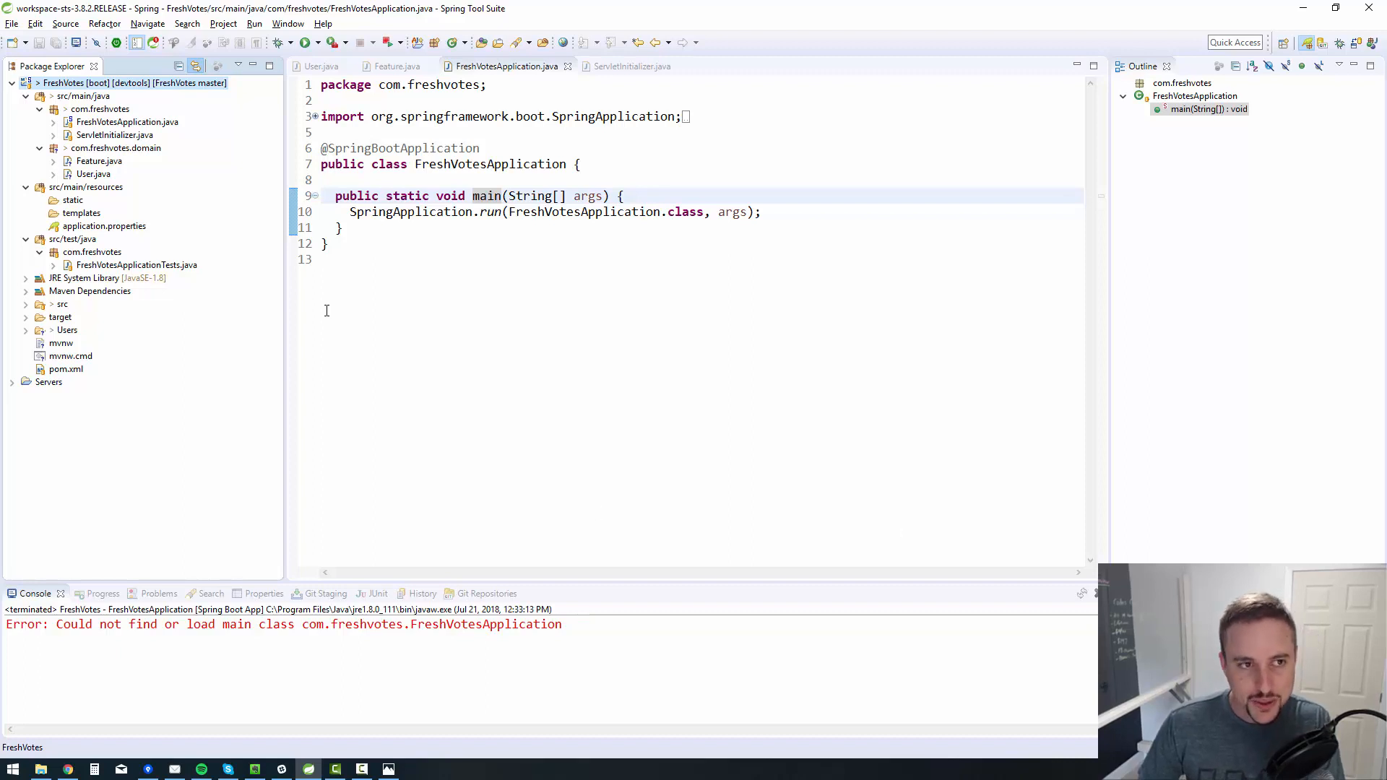
Relaunch FreshVotes as a Spring Boot App and enlarge the console to read the DataSource error
right_click(175, 85)
mouse_move(215, 442)
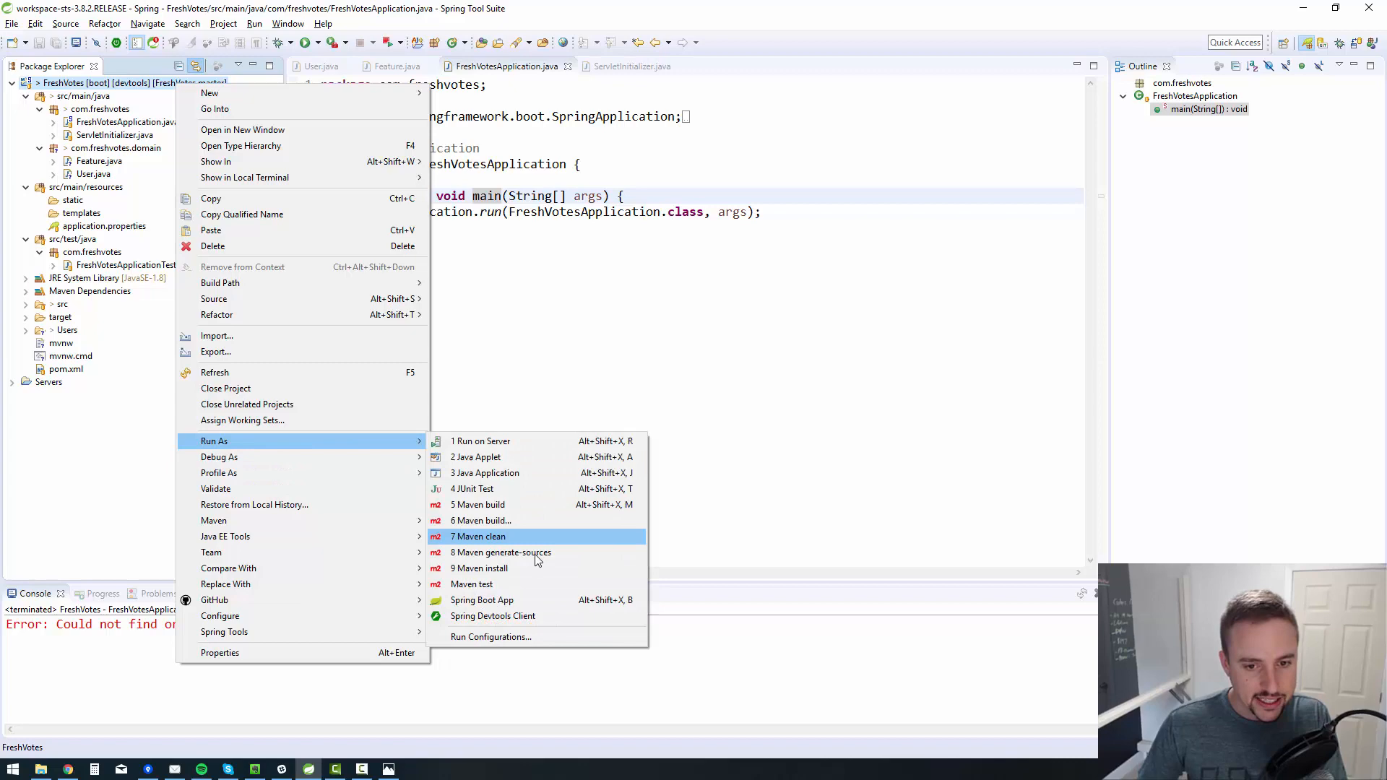
click(520, 600)
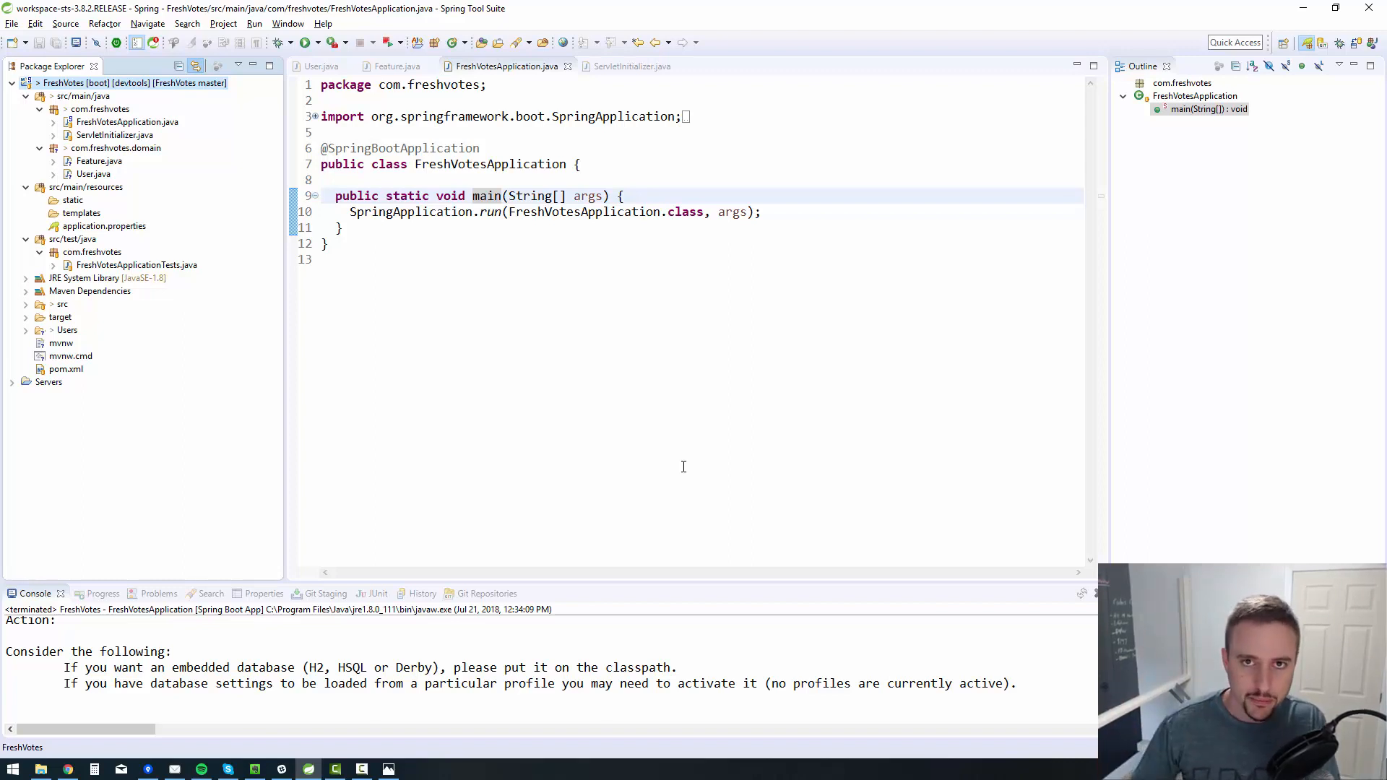
mouse_move(676, 583)
mouse_down()
mouse_move(681, 469)
mouse_move(682, 502)
mouse_up()
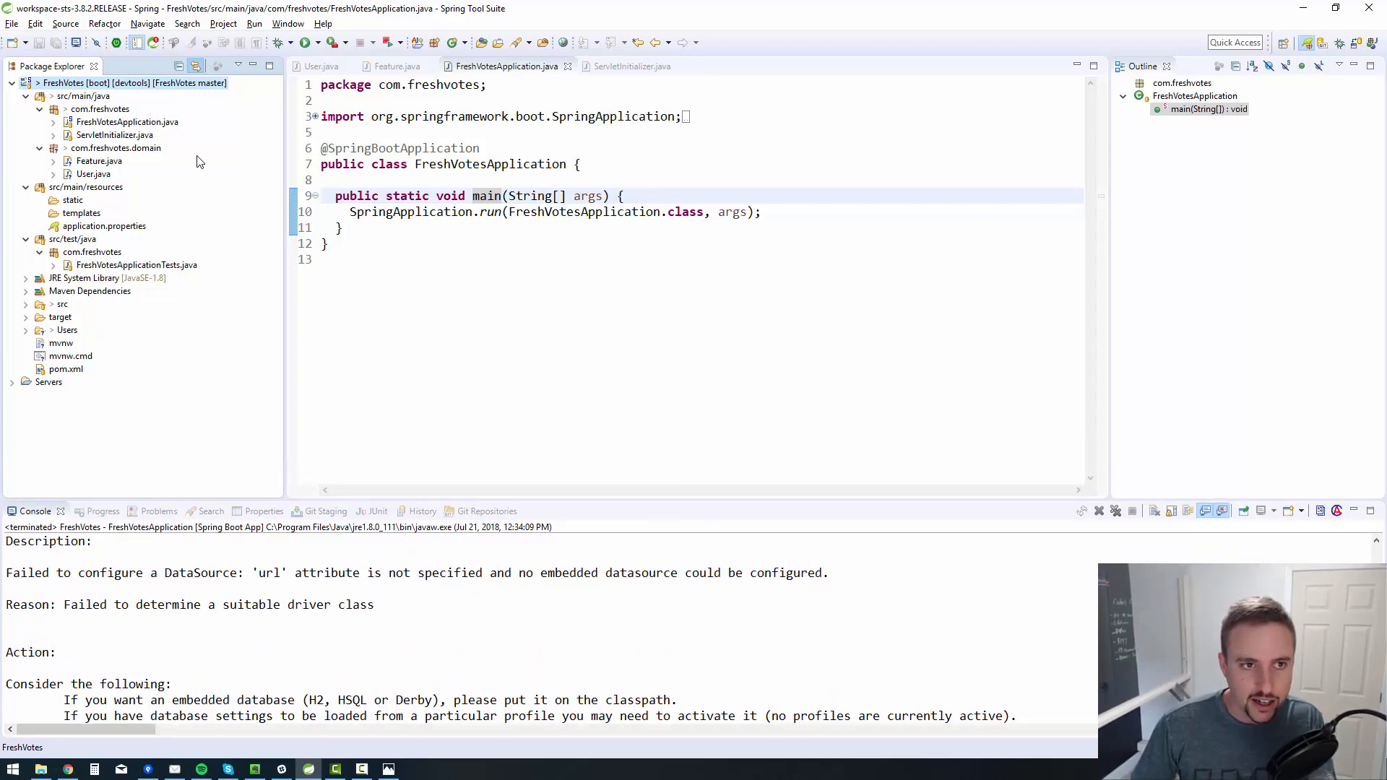
right_click(147, 84)
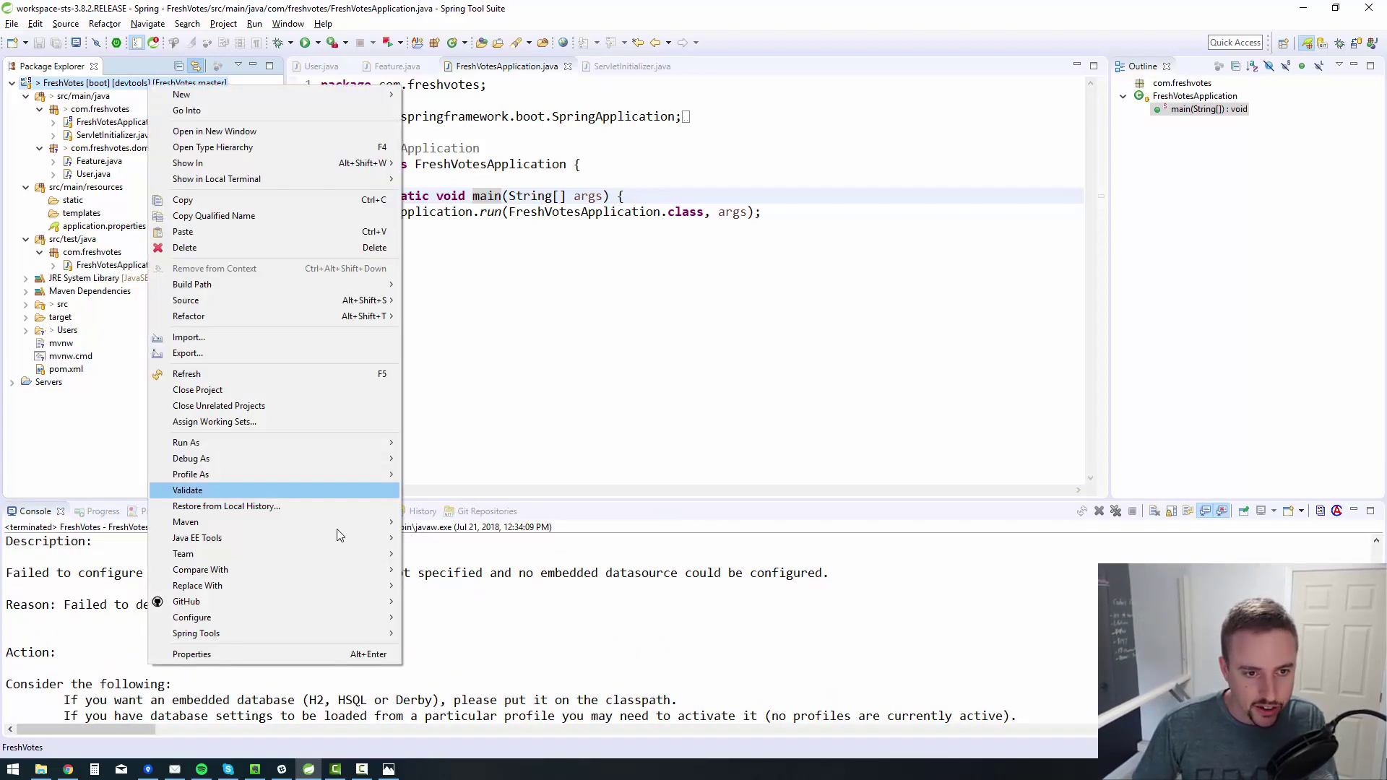
click(233, 26)
click(240, 125)
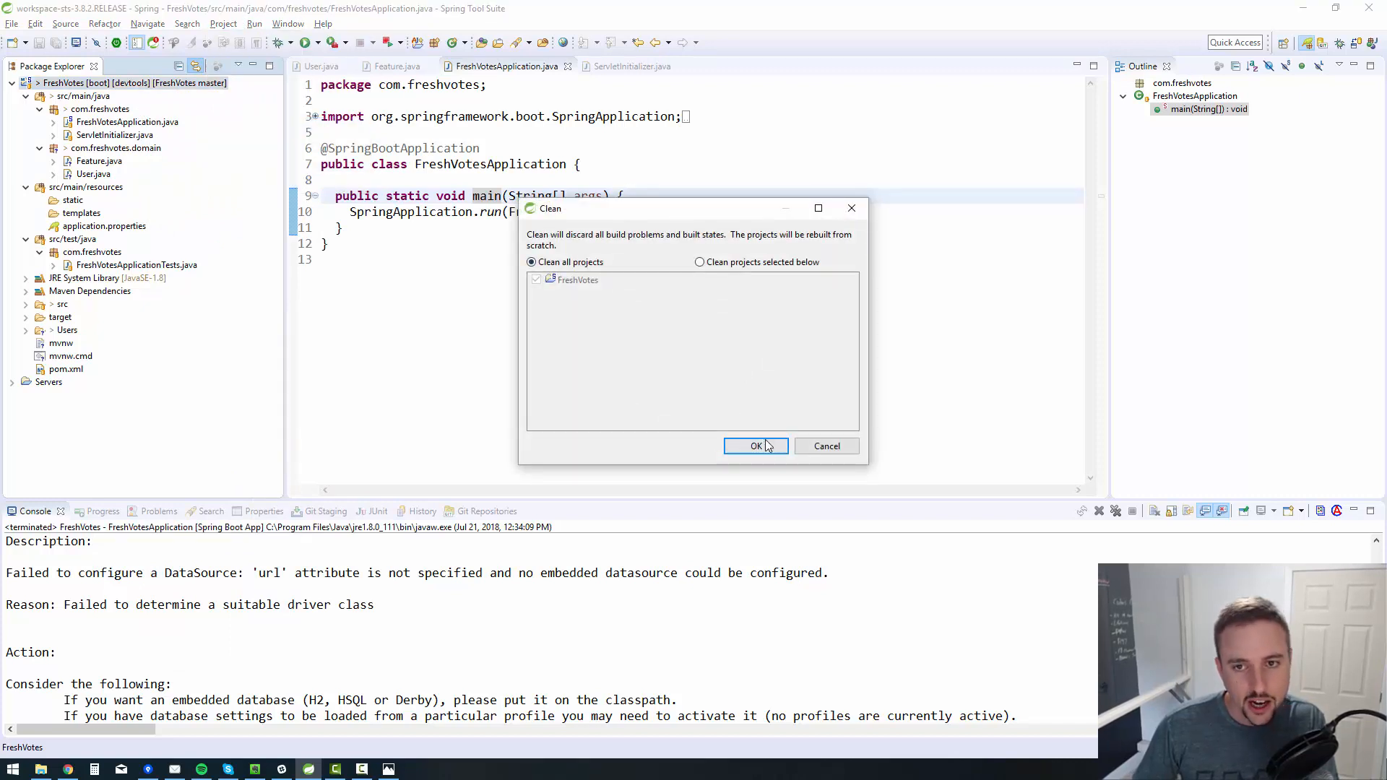
click(815, 449)
right_click(184, 92)
mouse_move(221, 525)
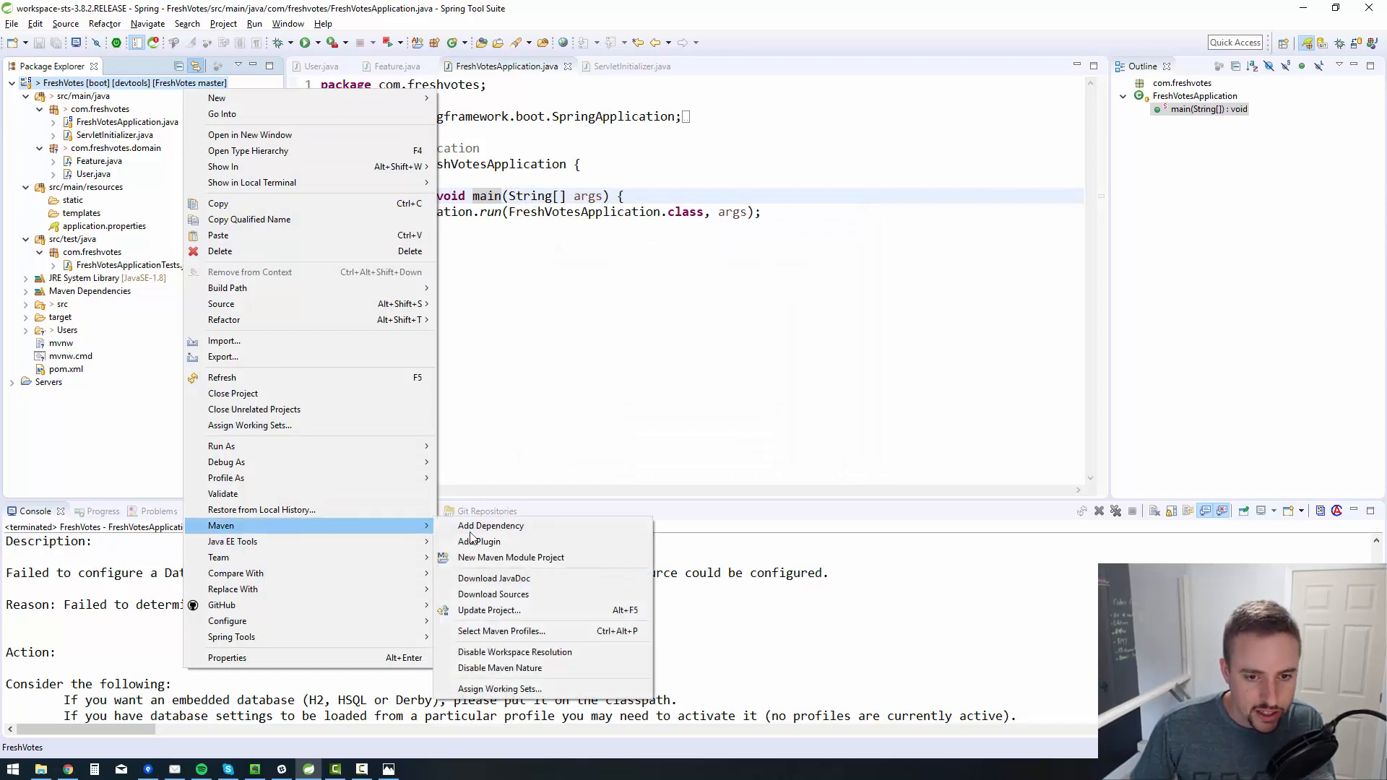
click(499, 613)
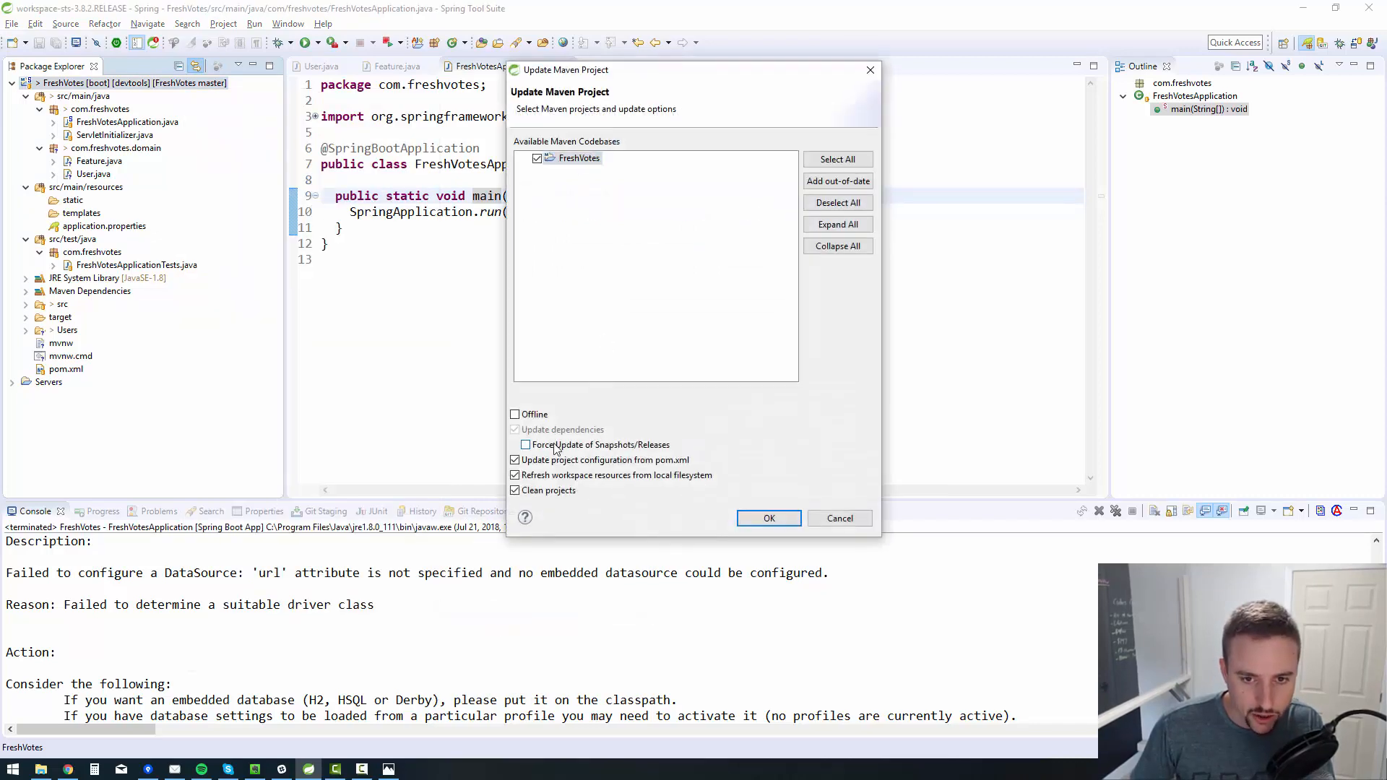
click(840, 519)
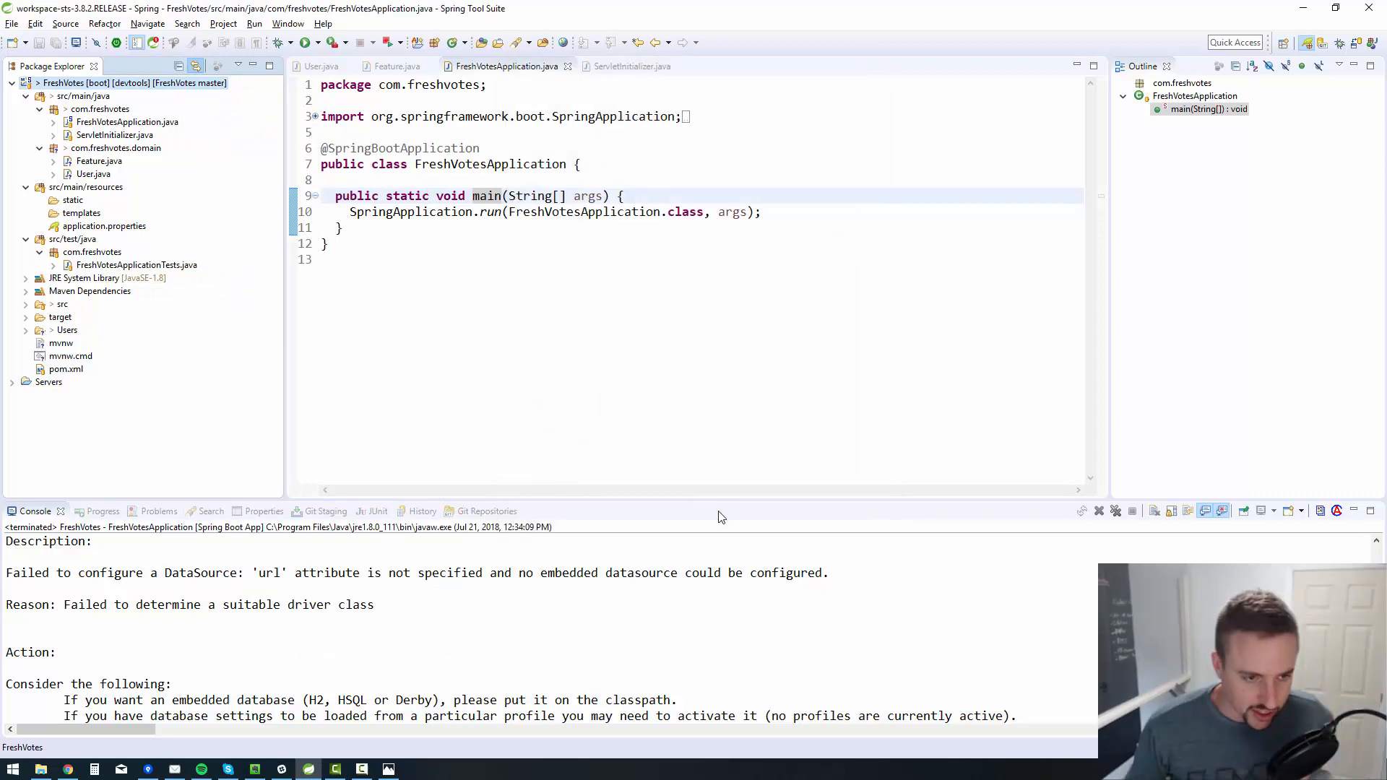
scroll(577, 660, up, 2)
scroll(577, 660, up, 2)
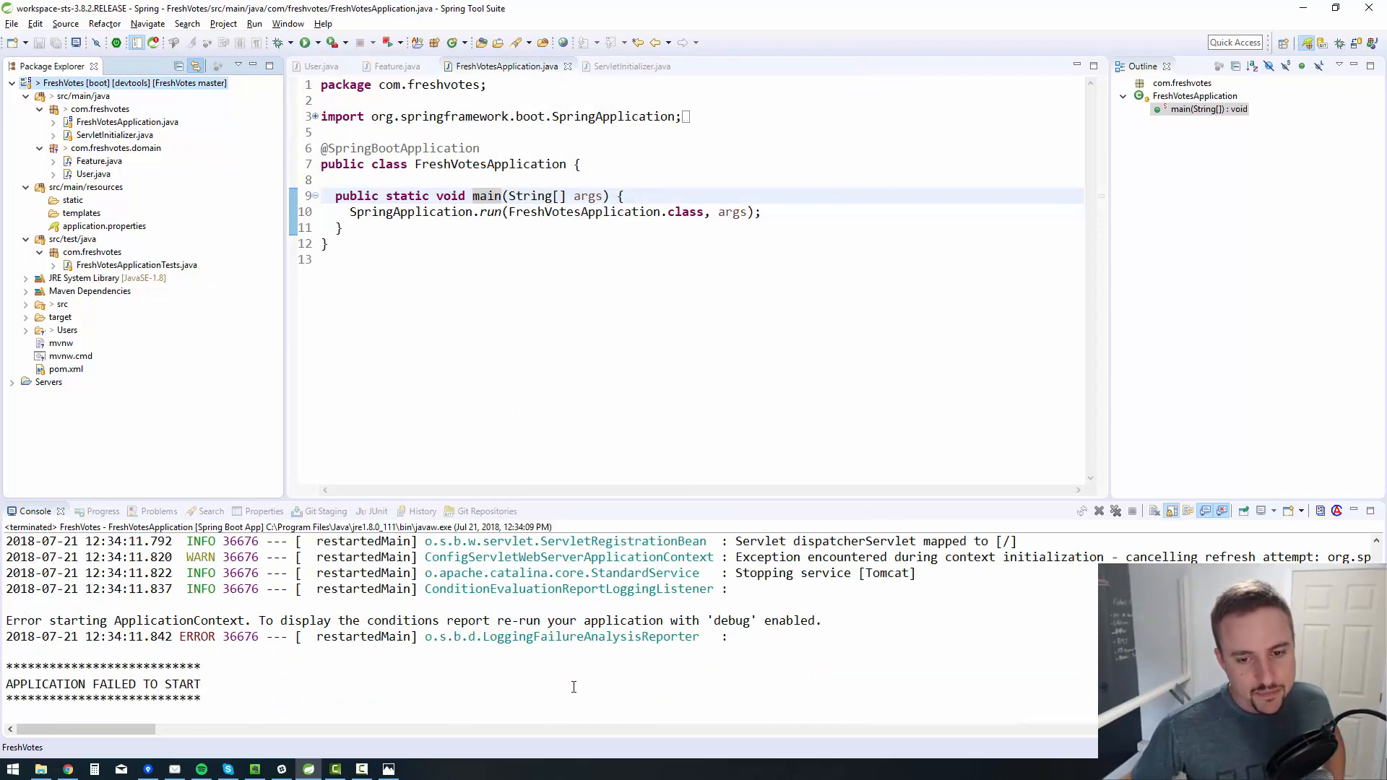
scroll(594, 677, up, 3)
scroll(595, 676, up, 1)
scroll(506, 629, down, 2)
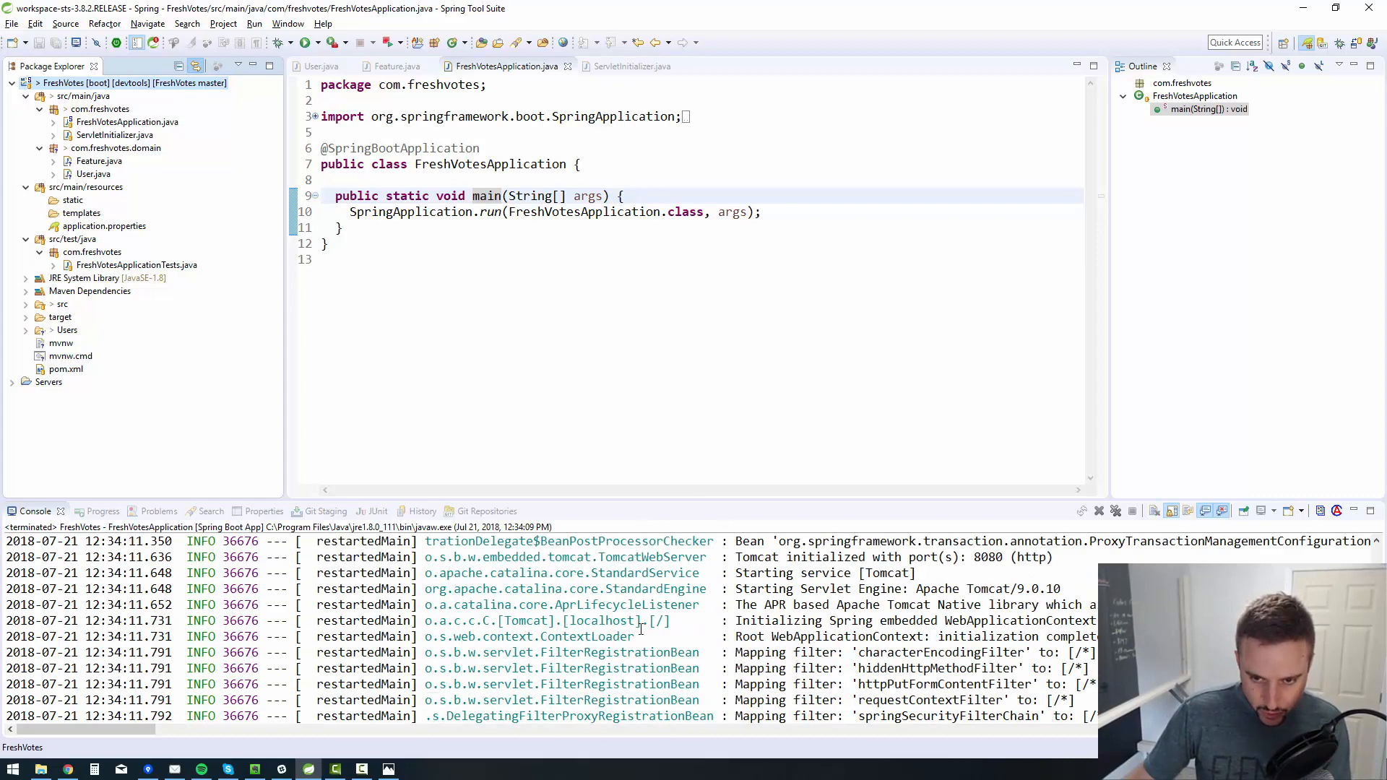
scroll(506, 630, down, 3)
scroll(506, 628, down, 2)
scroll(505, 629, down, 1)
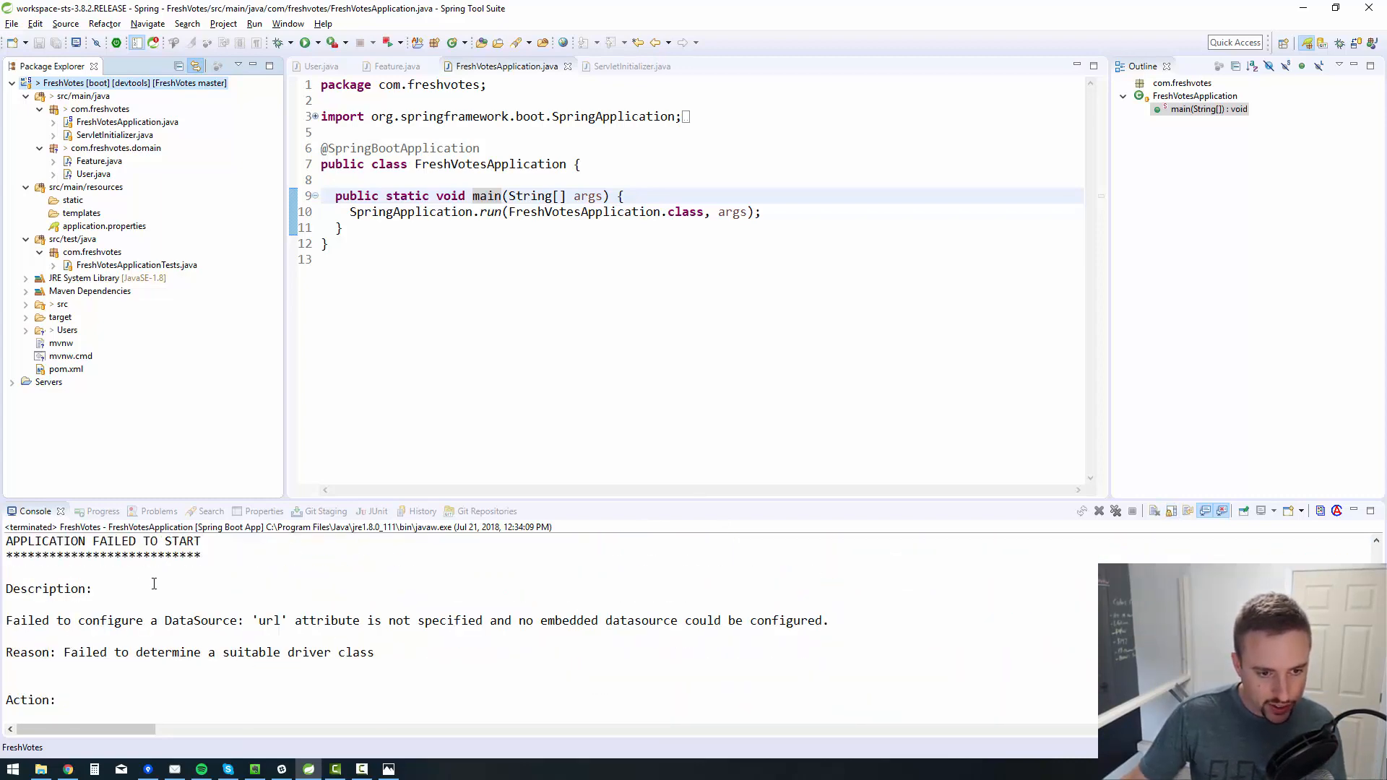
Select the DataSource failure message and open application.properties from Package Explorer
drag(46, 616, 923, 619)
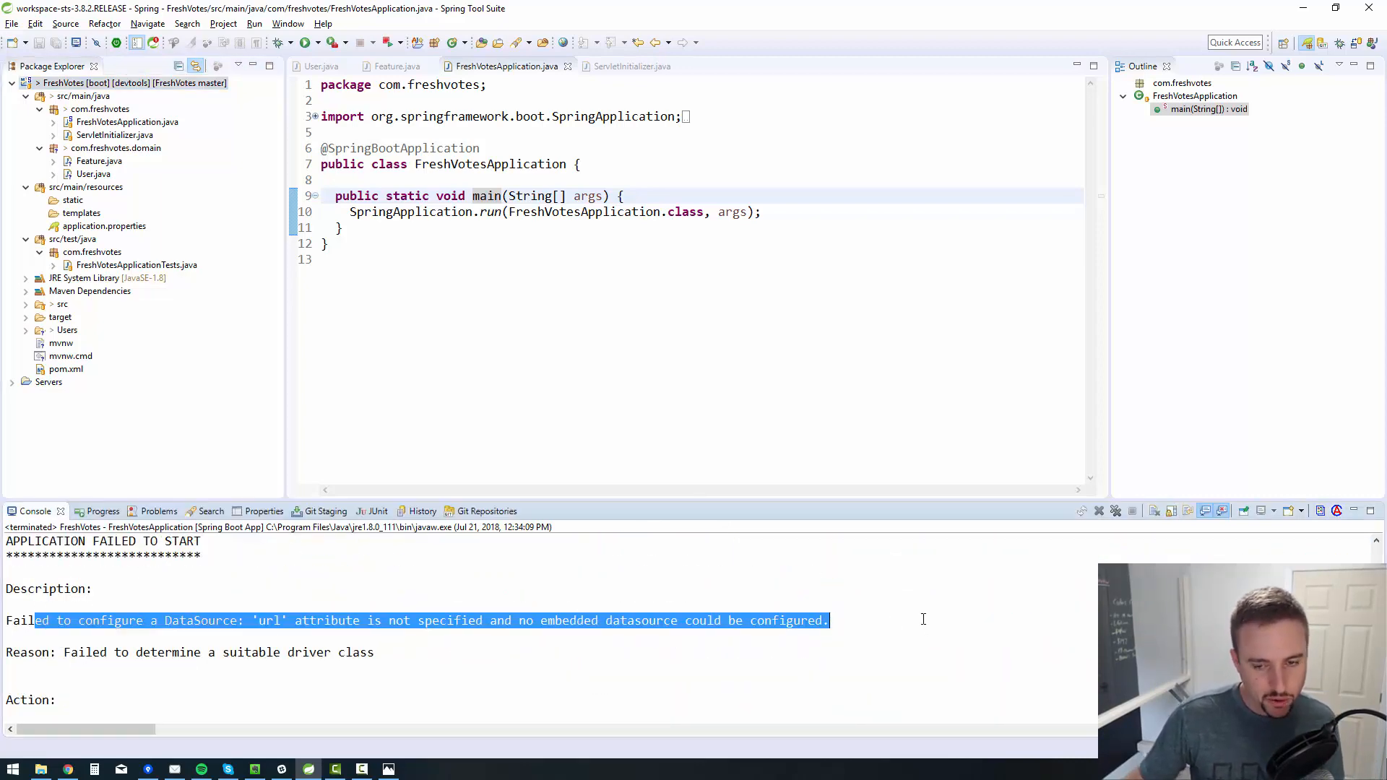
click(96, 226)
double_click(96, 227)
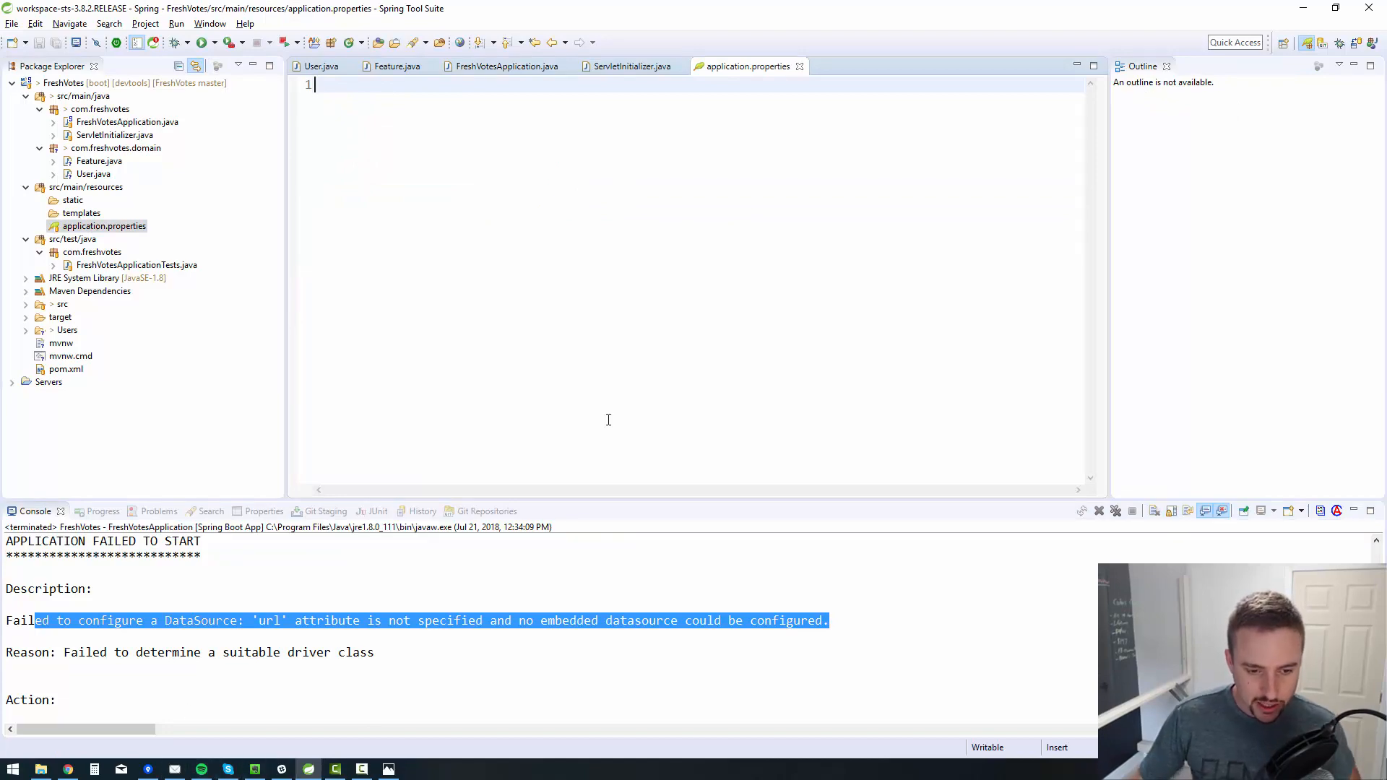
Paste the datasource, JPA and Thymeleaf settings from Notepad++ into application.properties
key(alt+Tab)
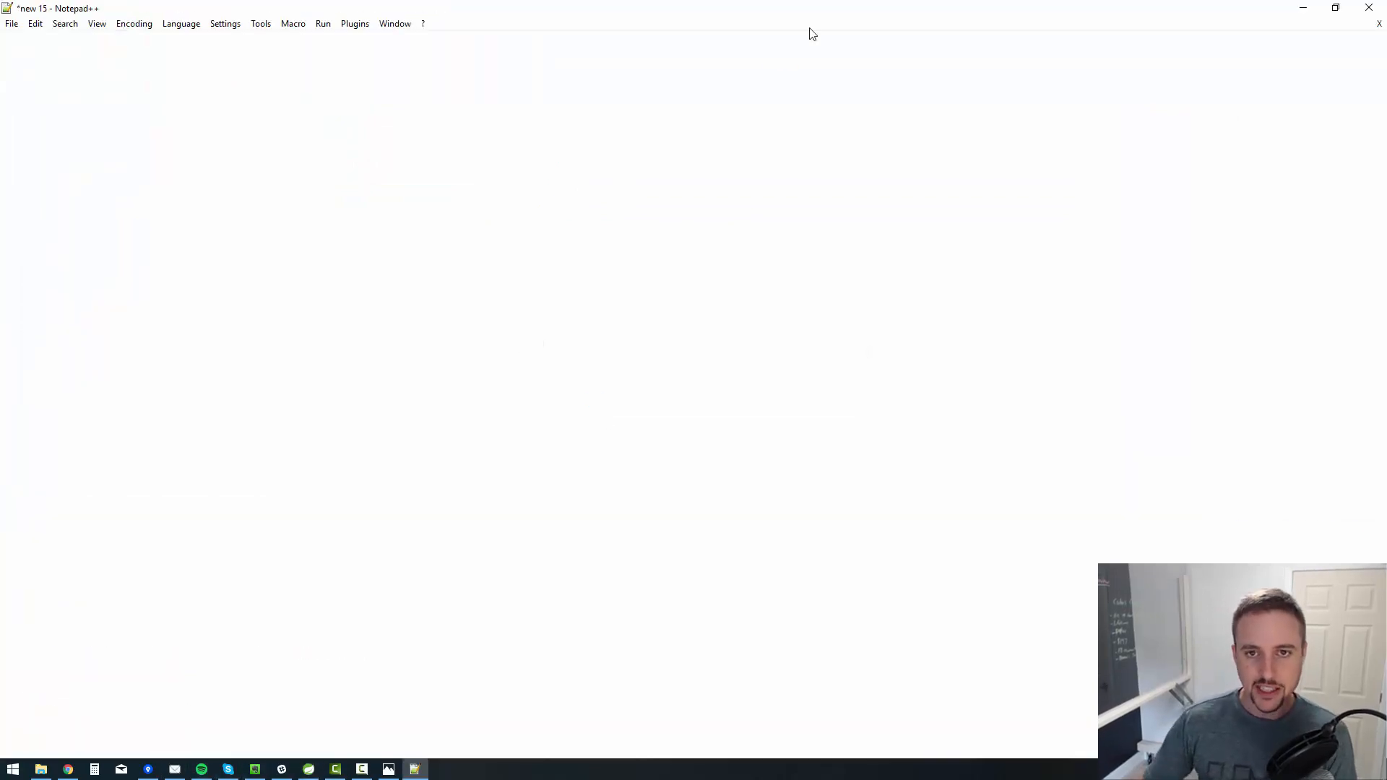
drag(809, 32, 838, 57)
key(alt+Tab)
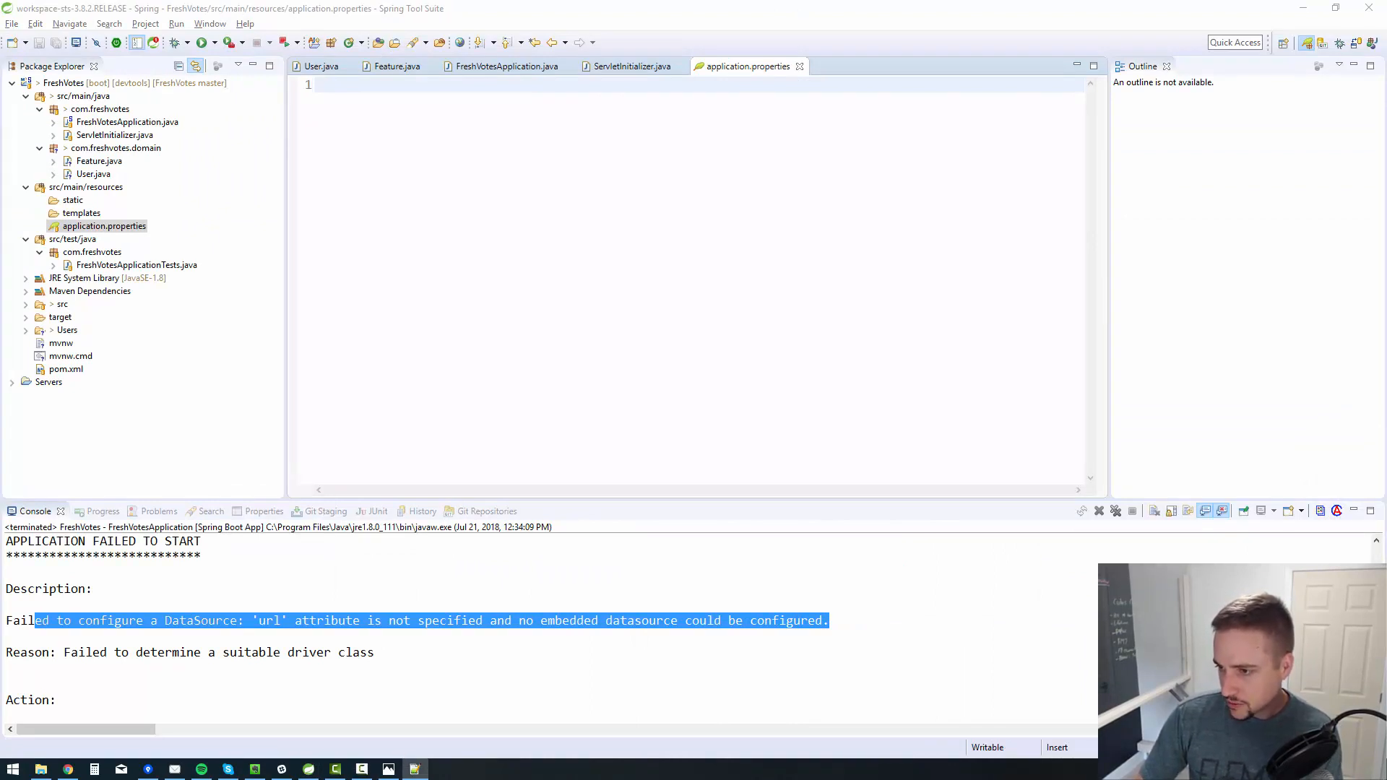
key(ctrl+v)
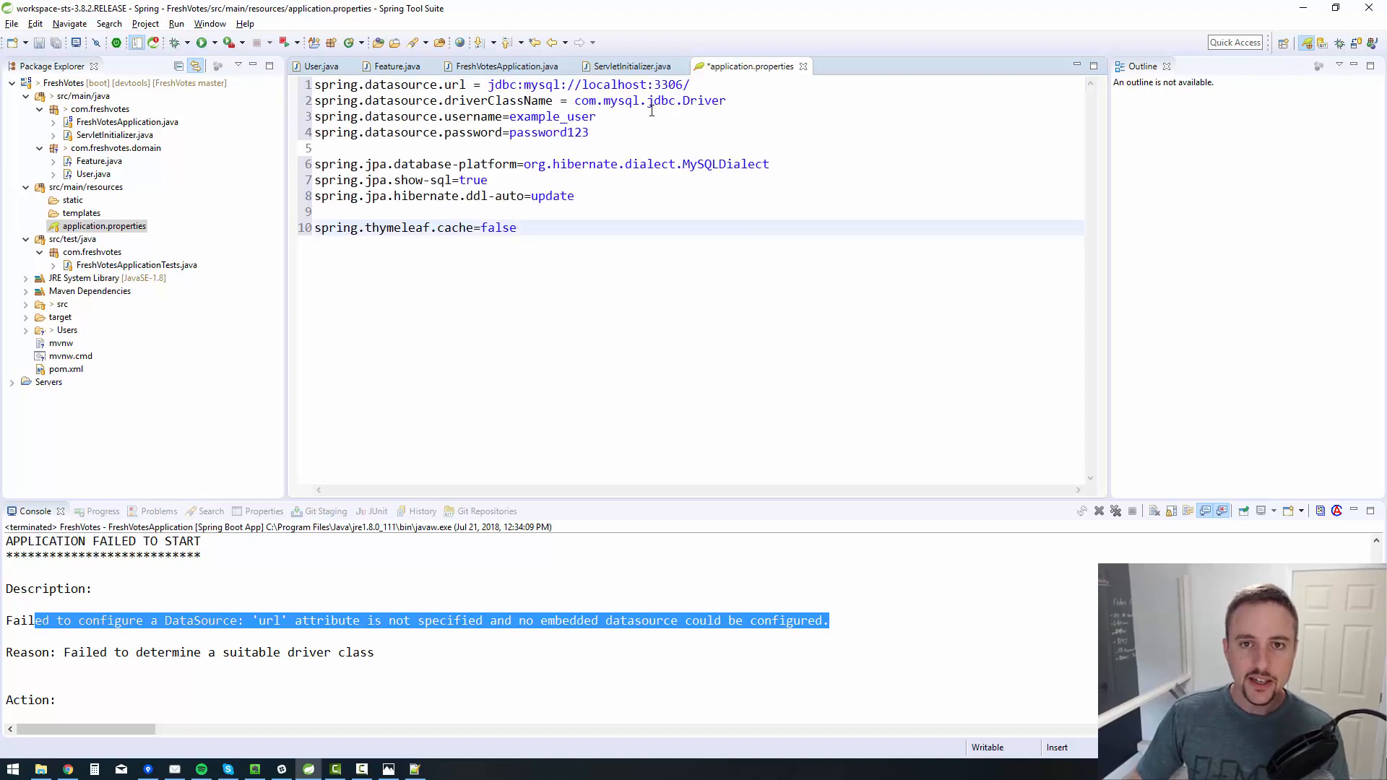
Point the URL at database freshvotes, set the dialect to MySQL57Dialect, save and relaunch
click(719, 181)
click(769, 164)
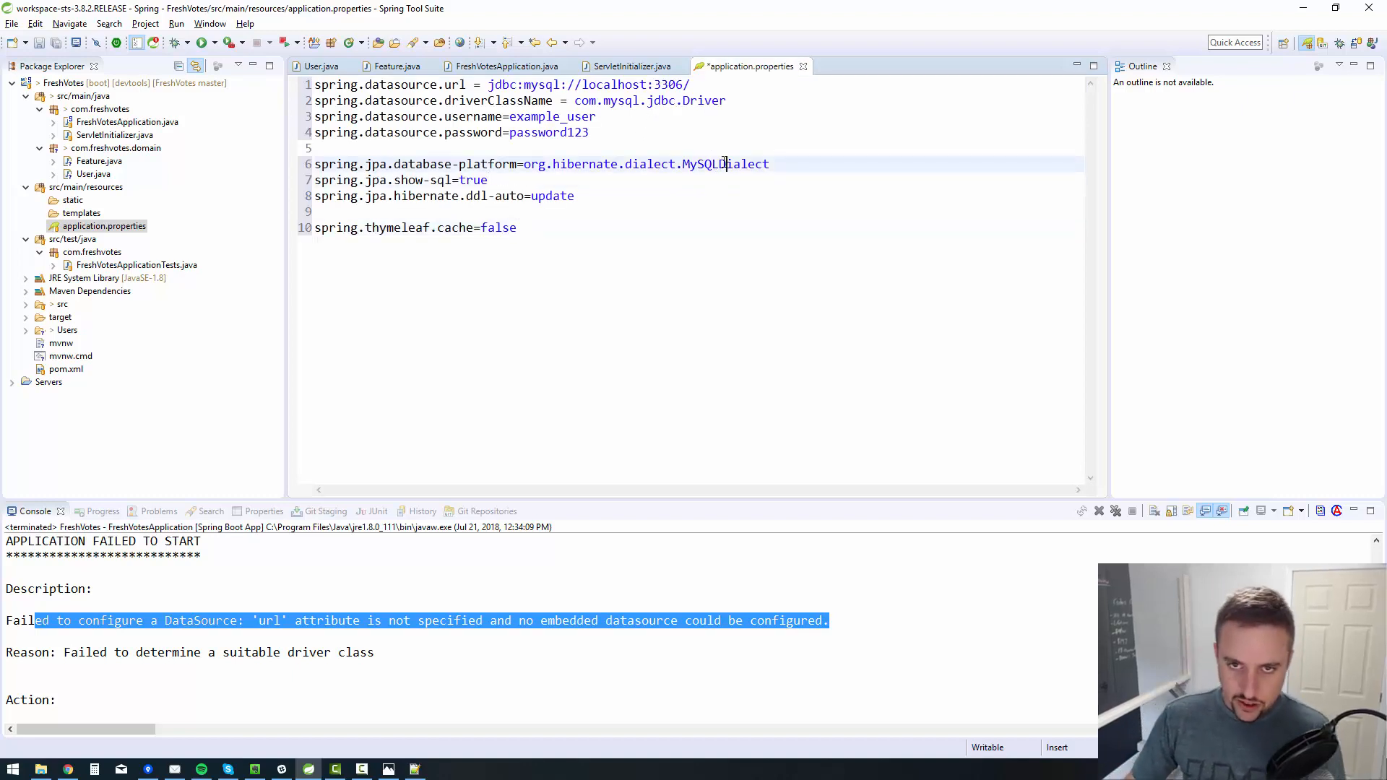
click(694, 85)
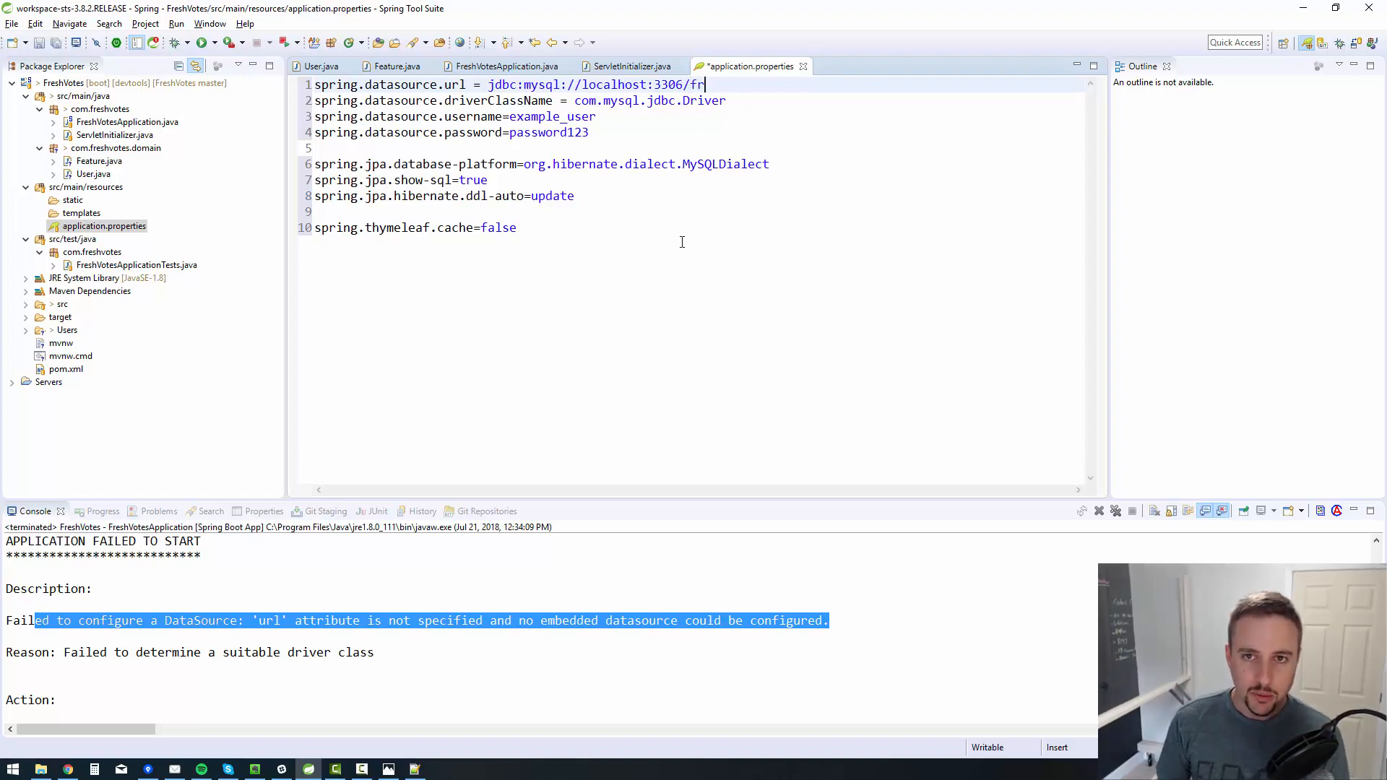
text(votes)
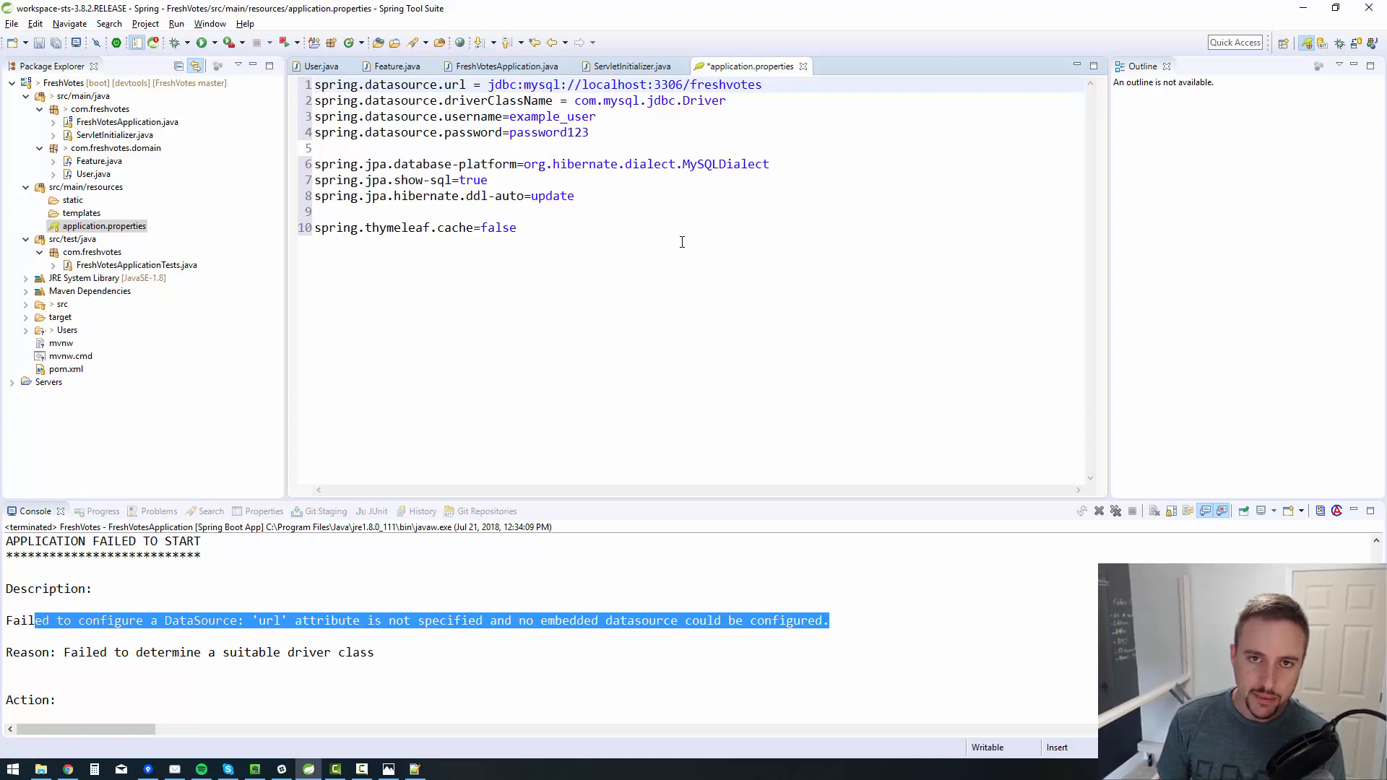
key(ctrl+shift+Left)
key(Left)
key(ctrl+shift+Left)
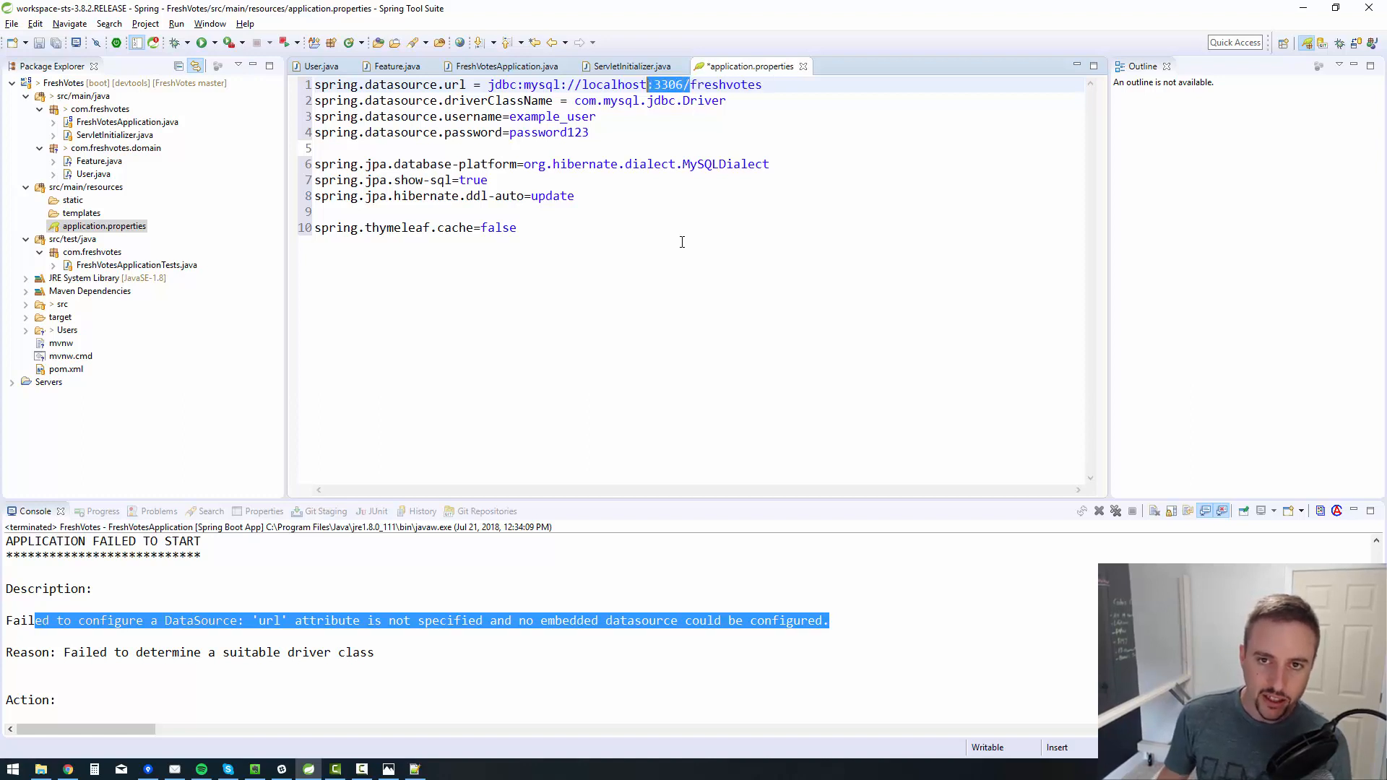
key(ctrl+shift+Left)
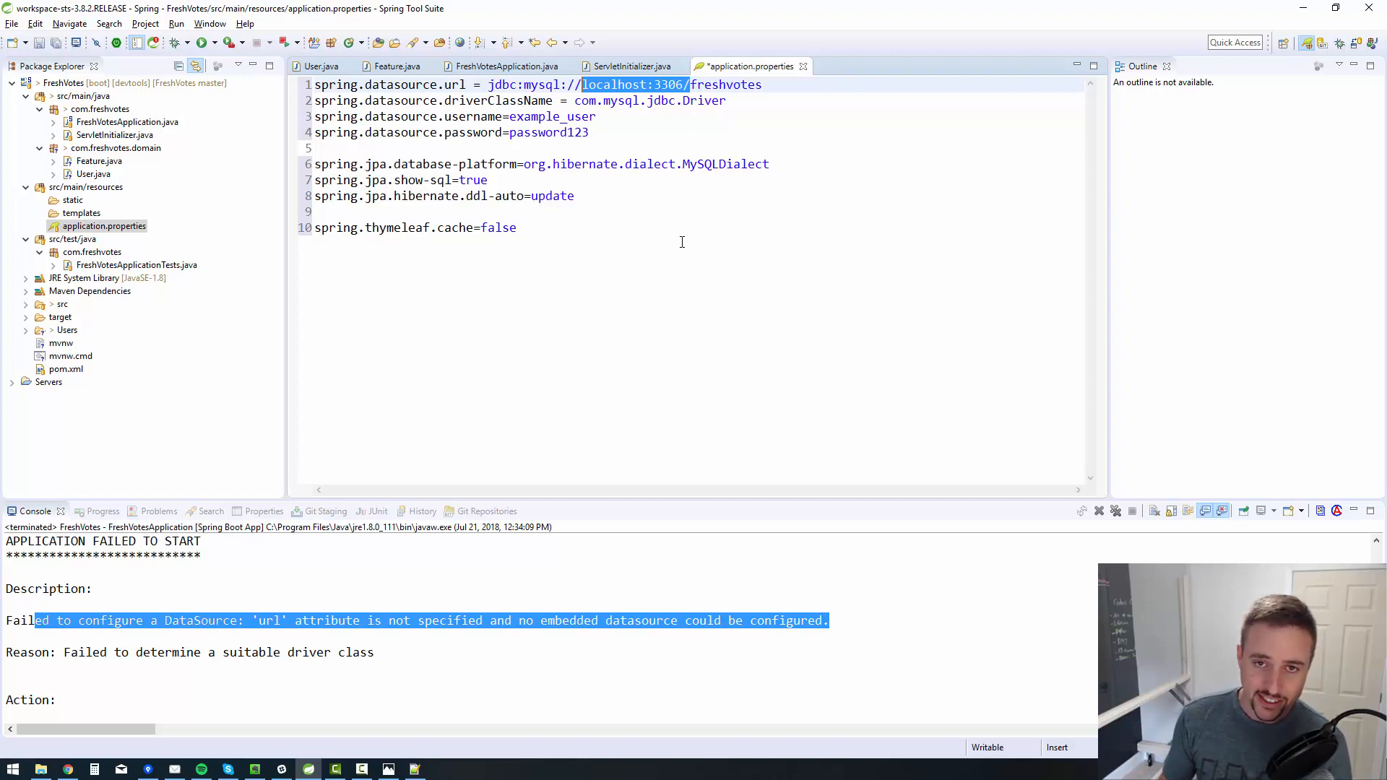
click(725, 156)
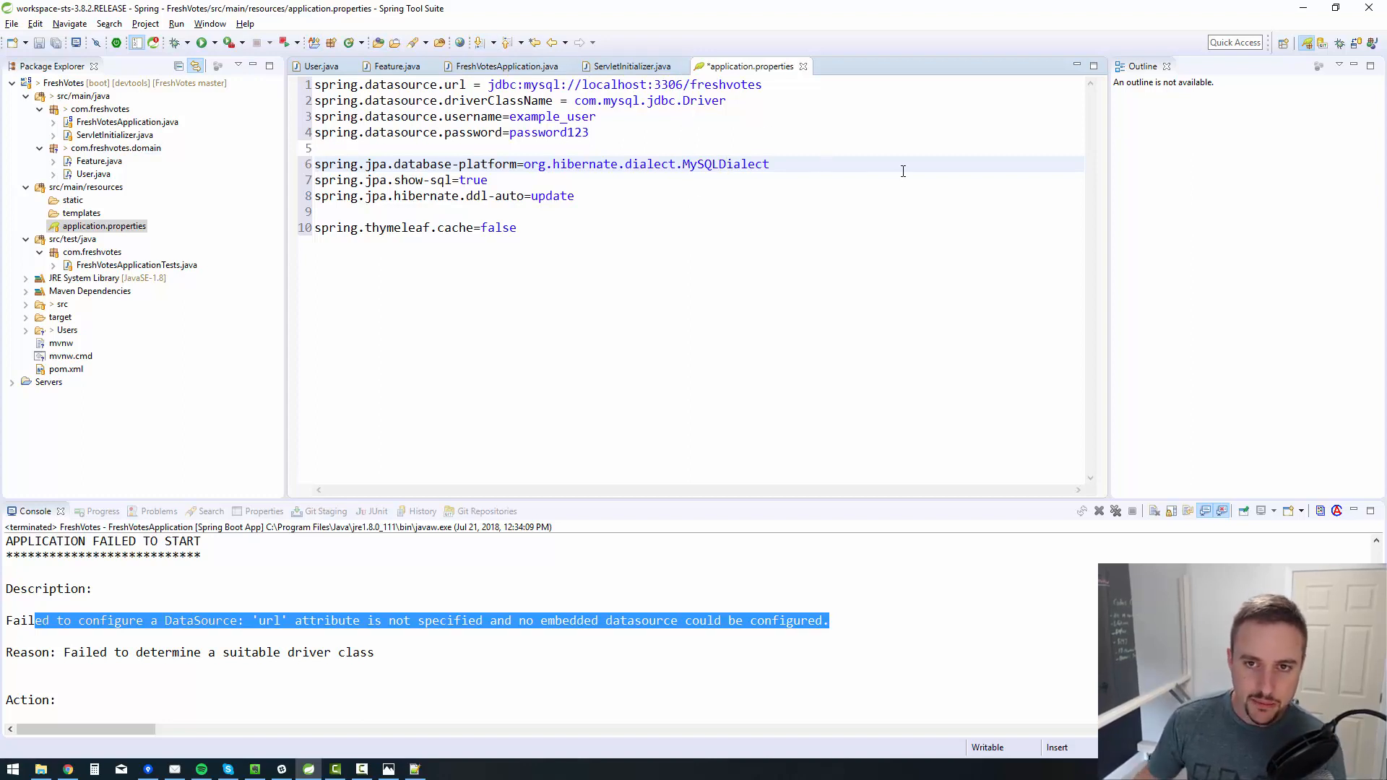
text(57)
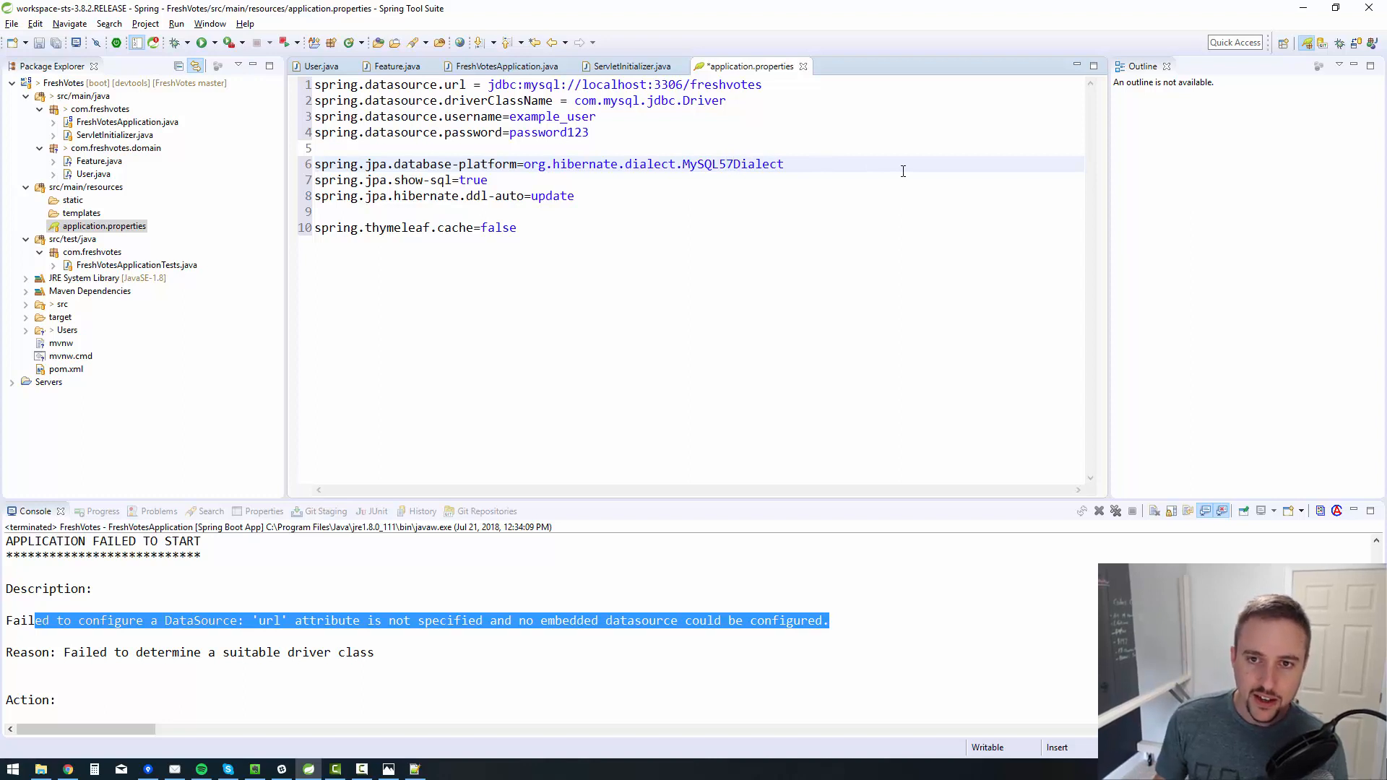
key(ctrl+s)
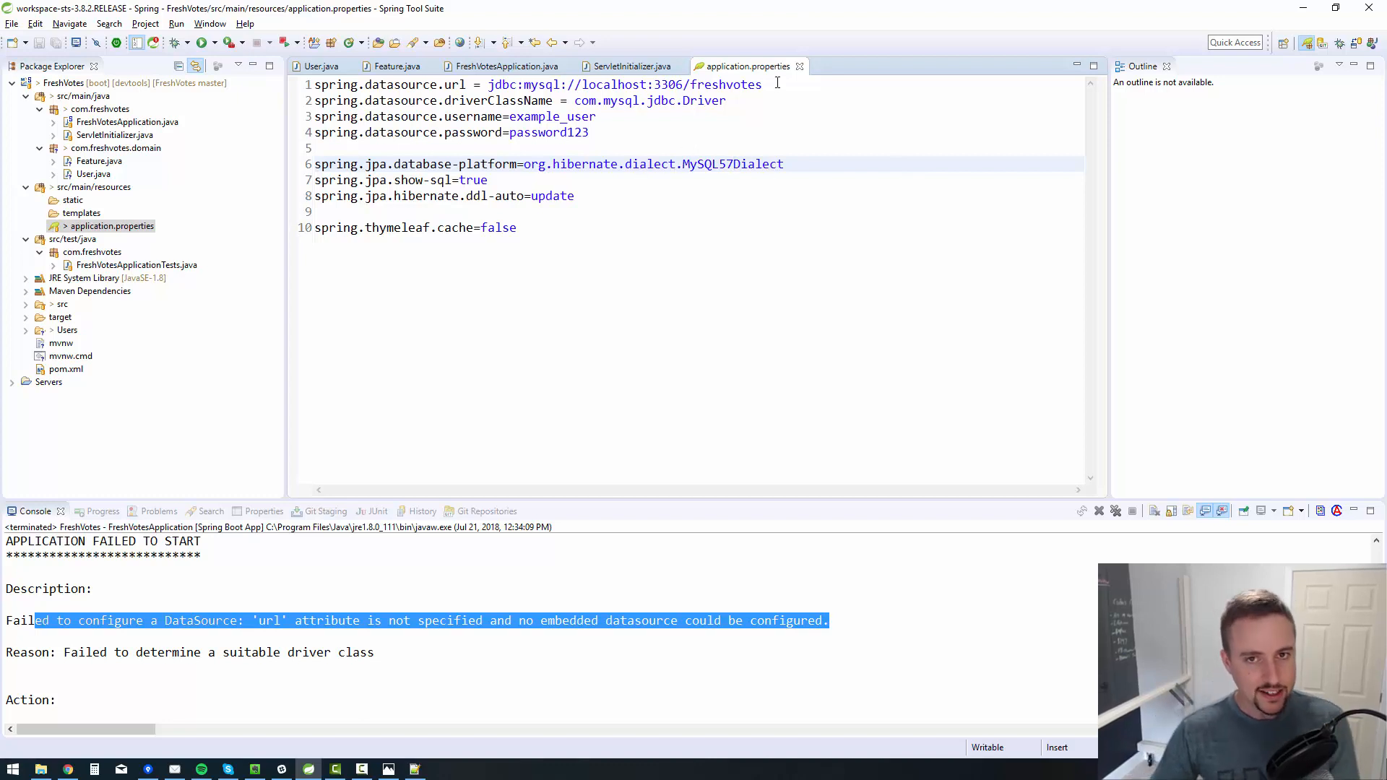
click(734, 164)
key(ctrl+F11)
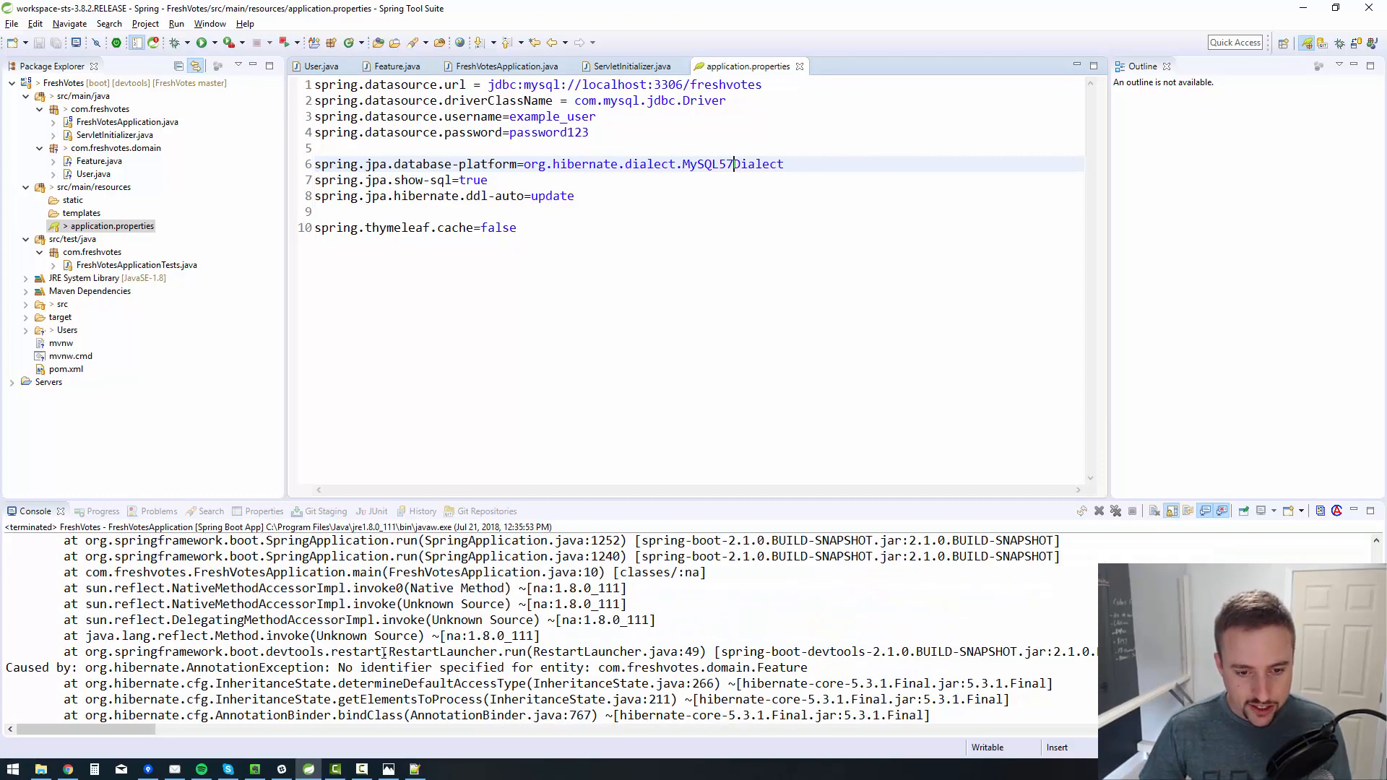
Trace the 'No identifier specified' exception to Feature and locate its id field
drag(336, 668, 884, 663)
double_click(782, 666)
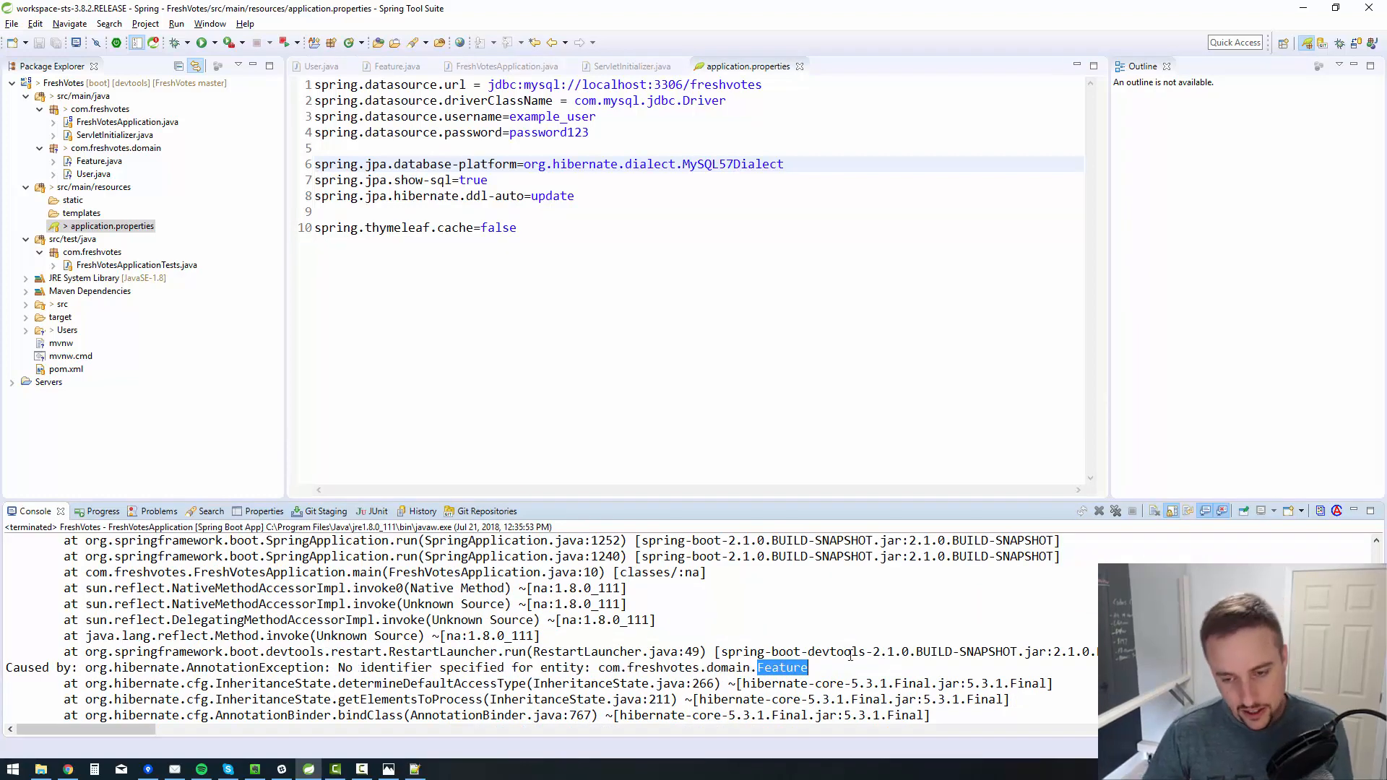
click(397, 66)
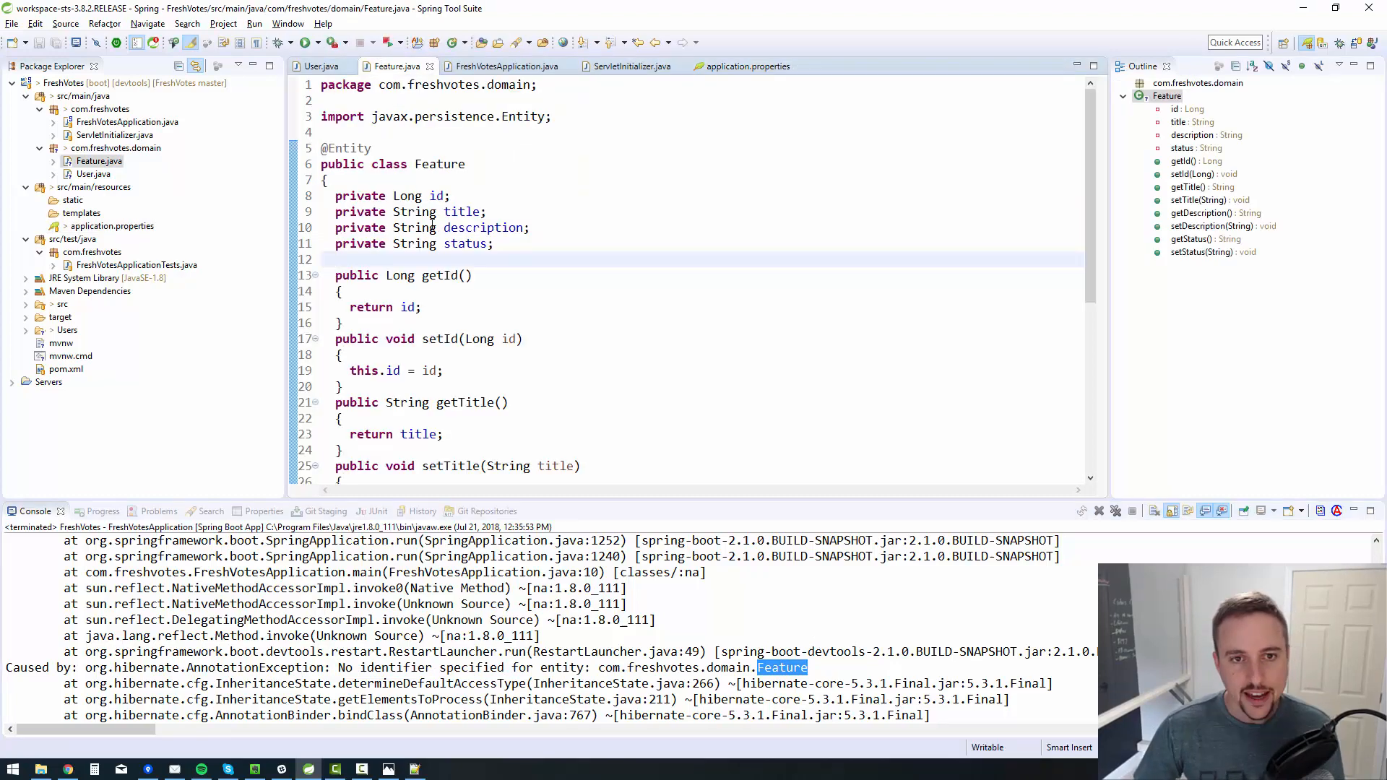
drag(431, 196, 490, 197)
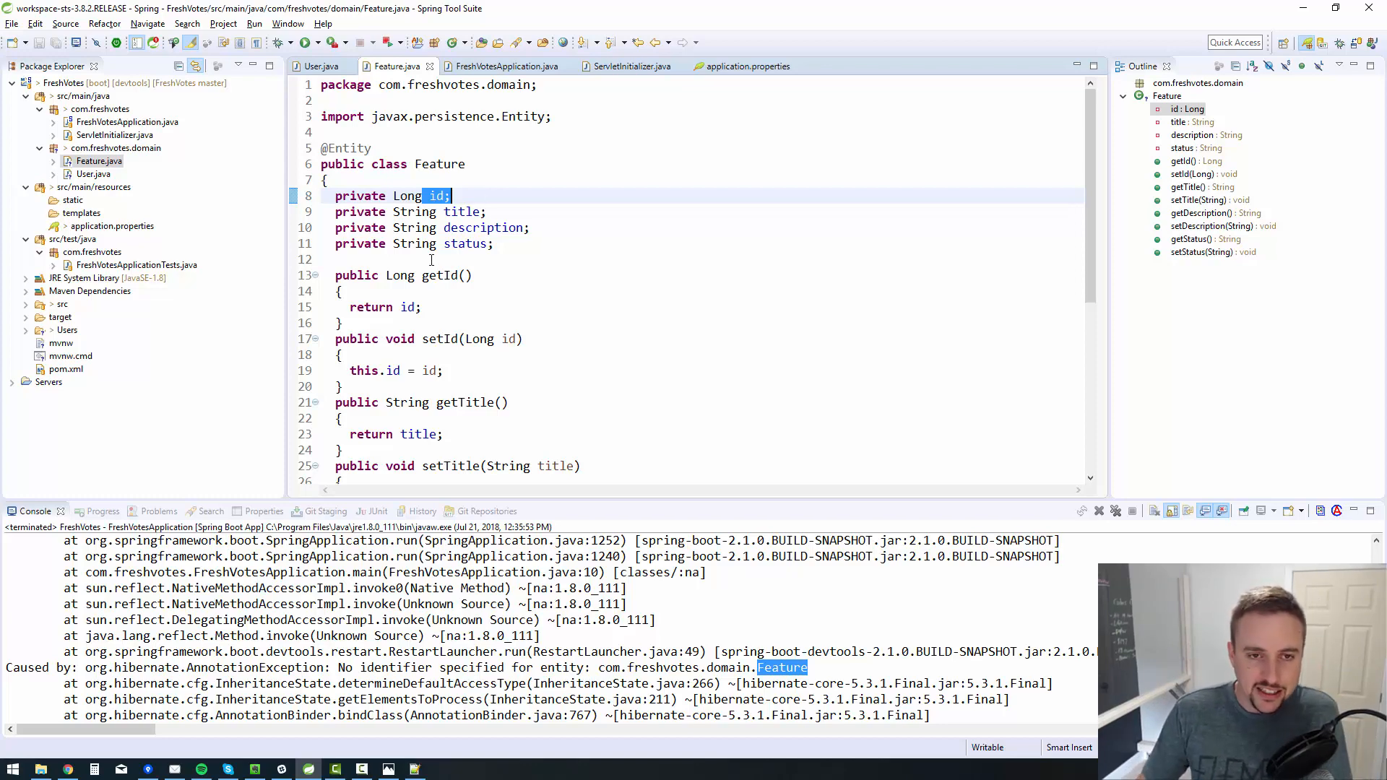
mouse_move(469, 273)
mouse_down()
mouse_move(521, 427)
mouse_move(531, 239)
mouse_up()
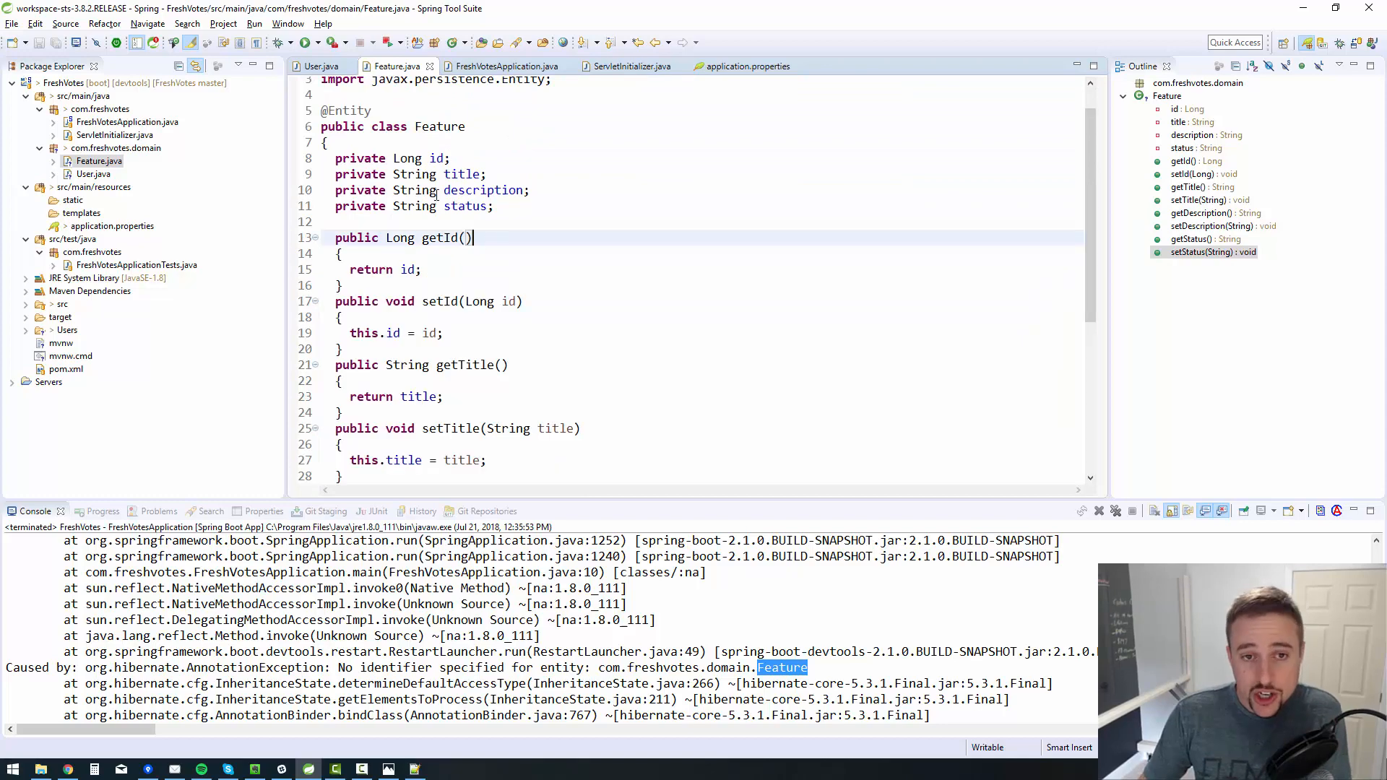
click(437, 158)
click(413, 226)
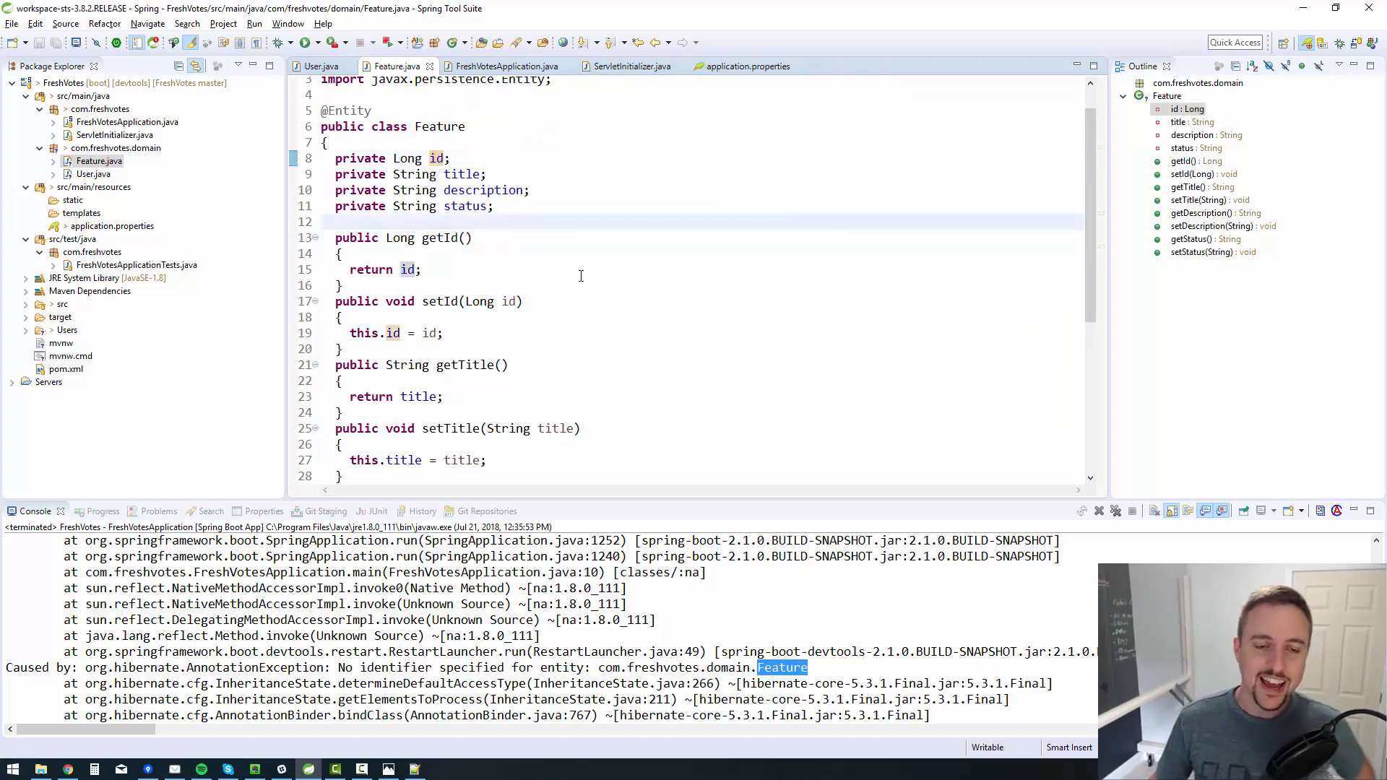
key(Return)
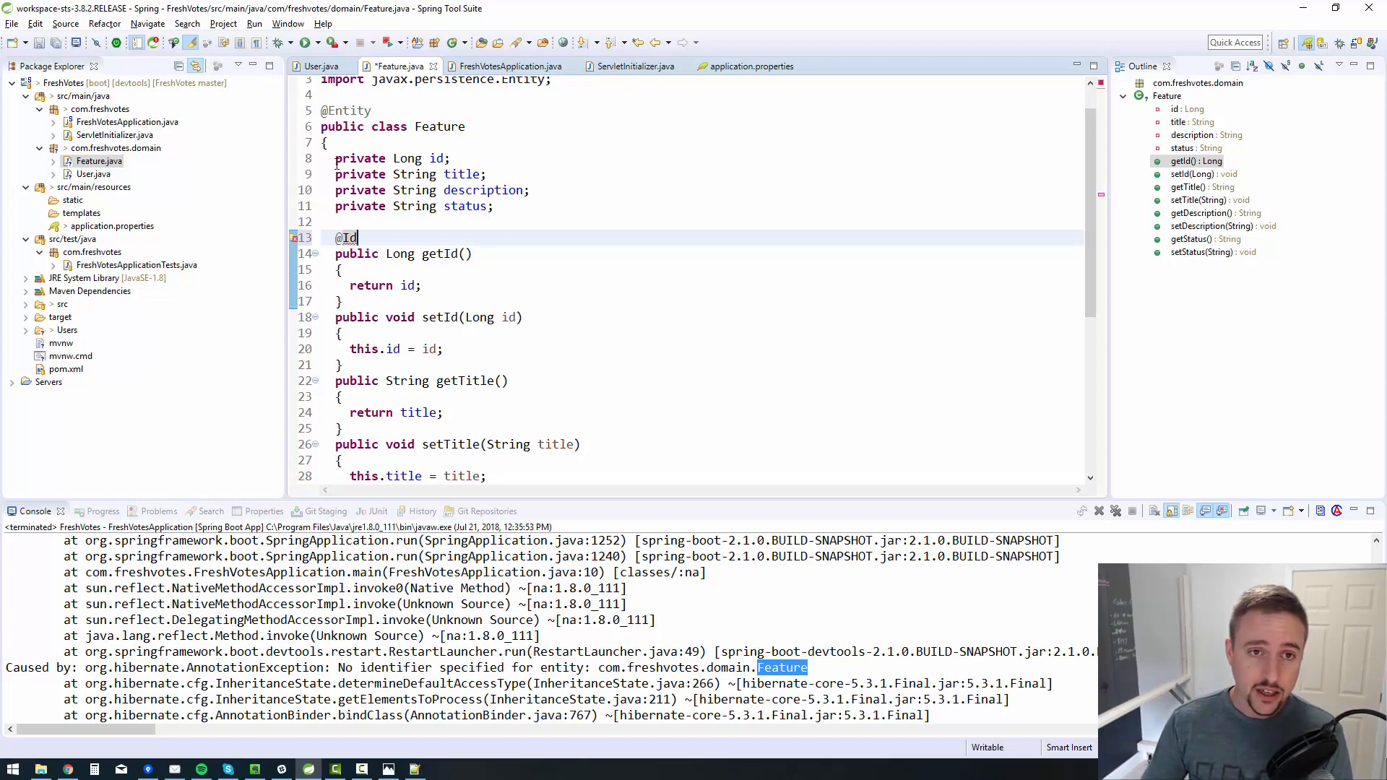
drag(334, 158, 479, 159)
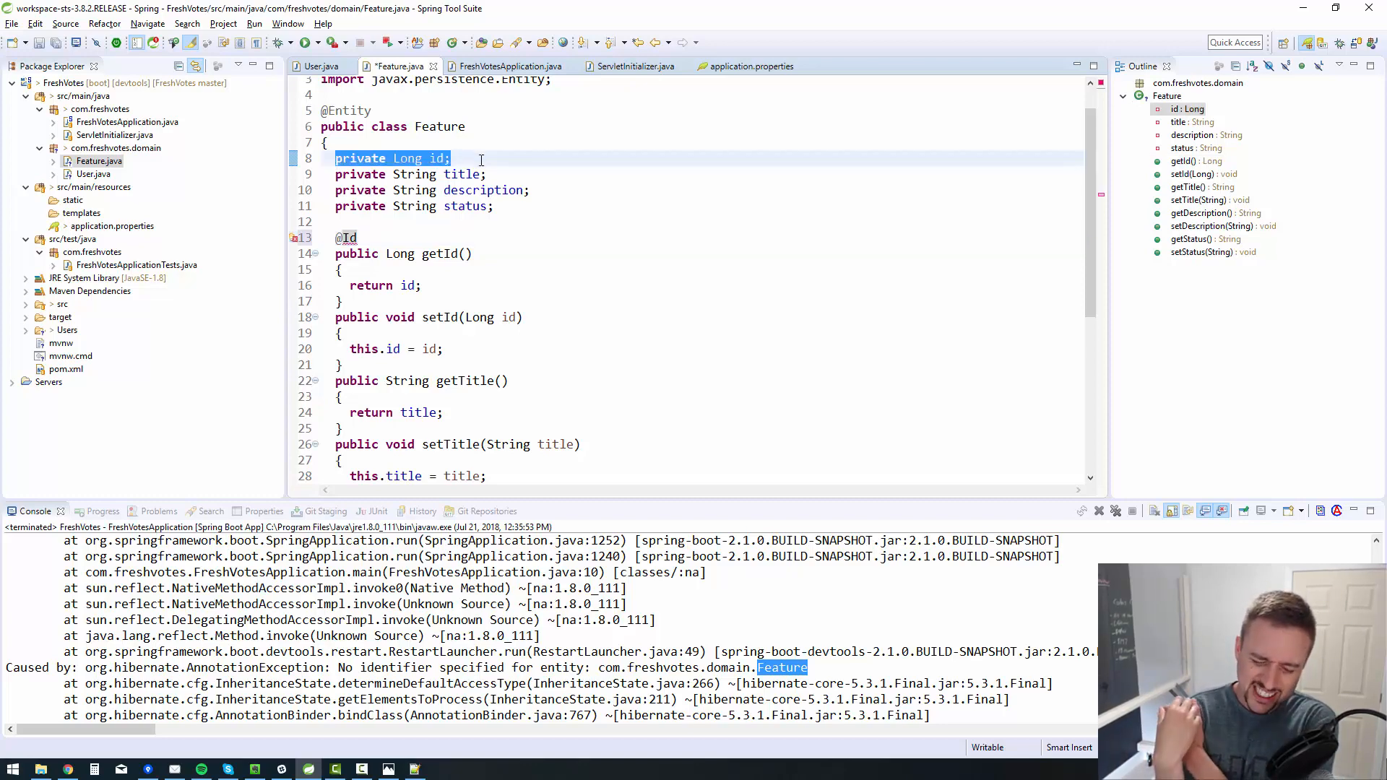
click(439, 255)
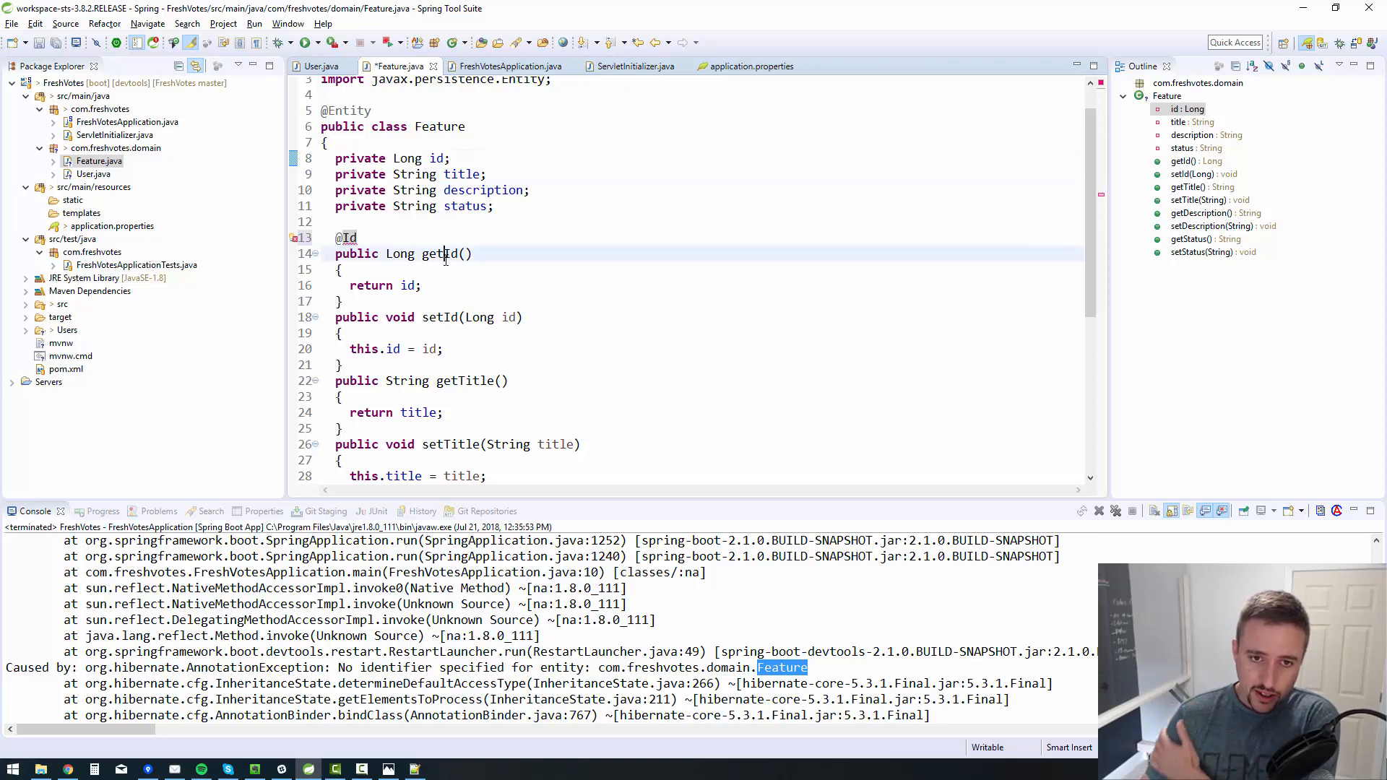
mouse_move(359, 238)
mouse_down()
mouse_move(488, 272)
mouse_move(423, 286)
mouse_up()
click(439, 235)
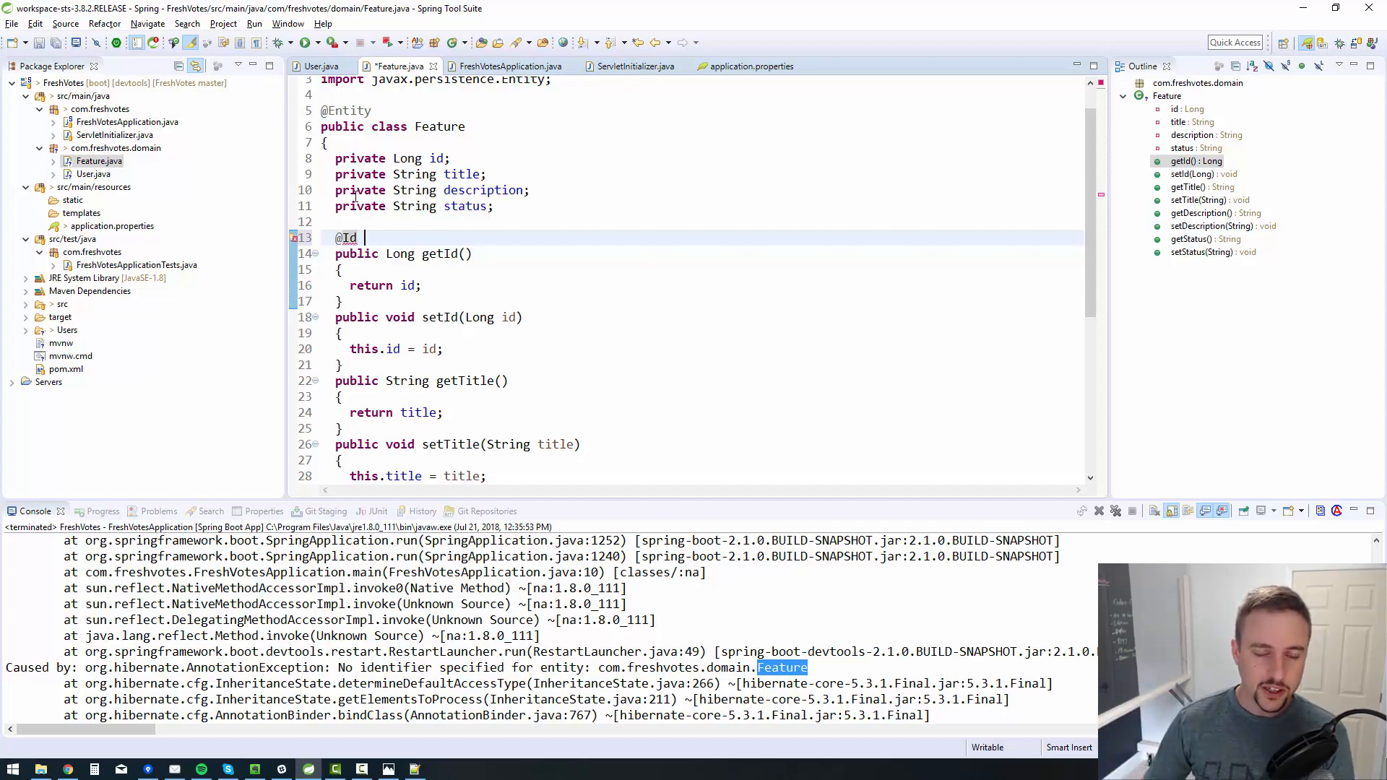
drag(387, 254, 472, 292)
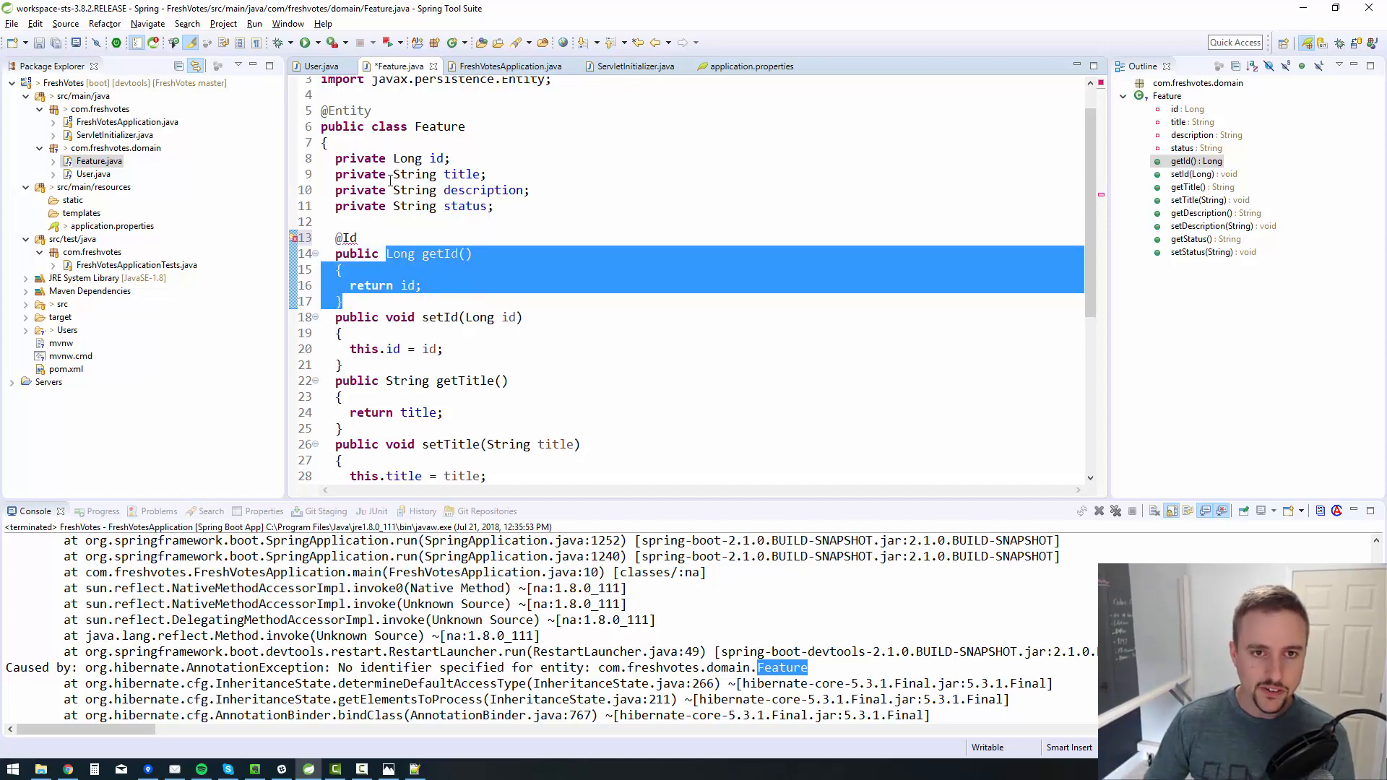
drag(342, 159, 512, 159)
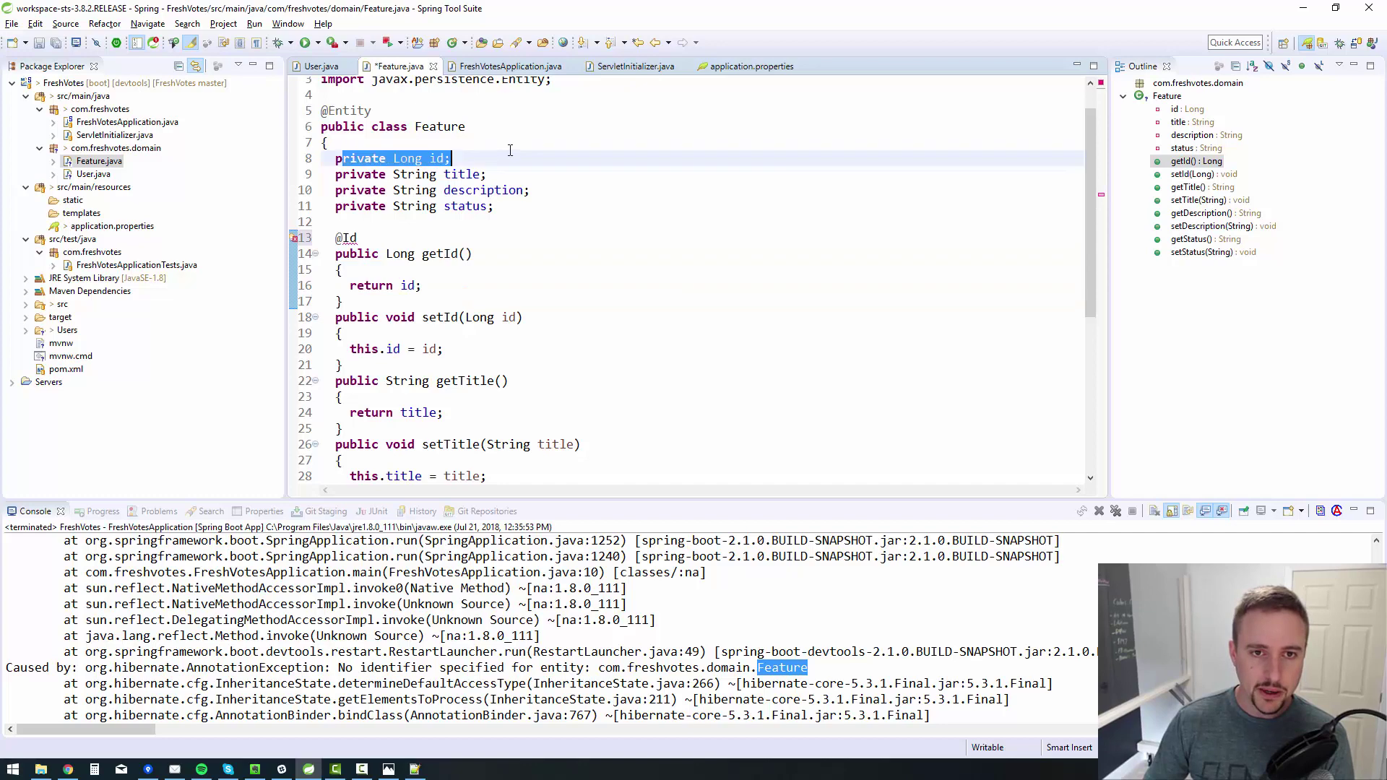
click(357, 236)
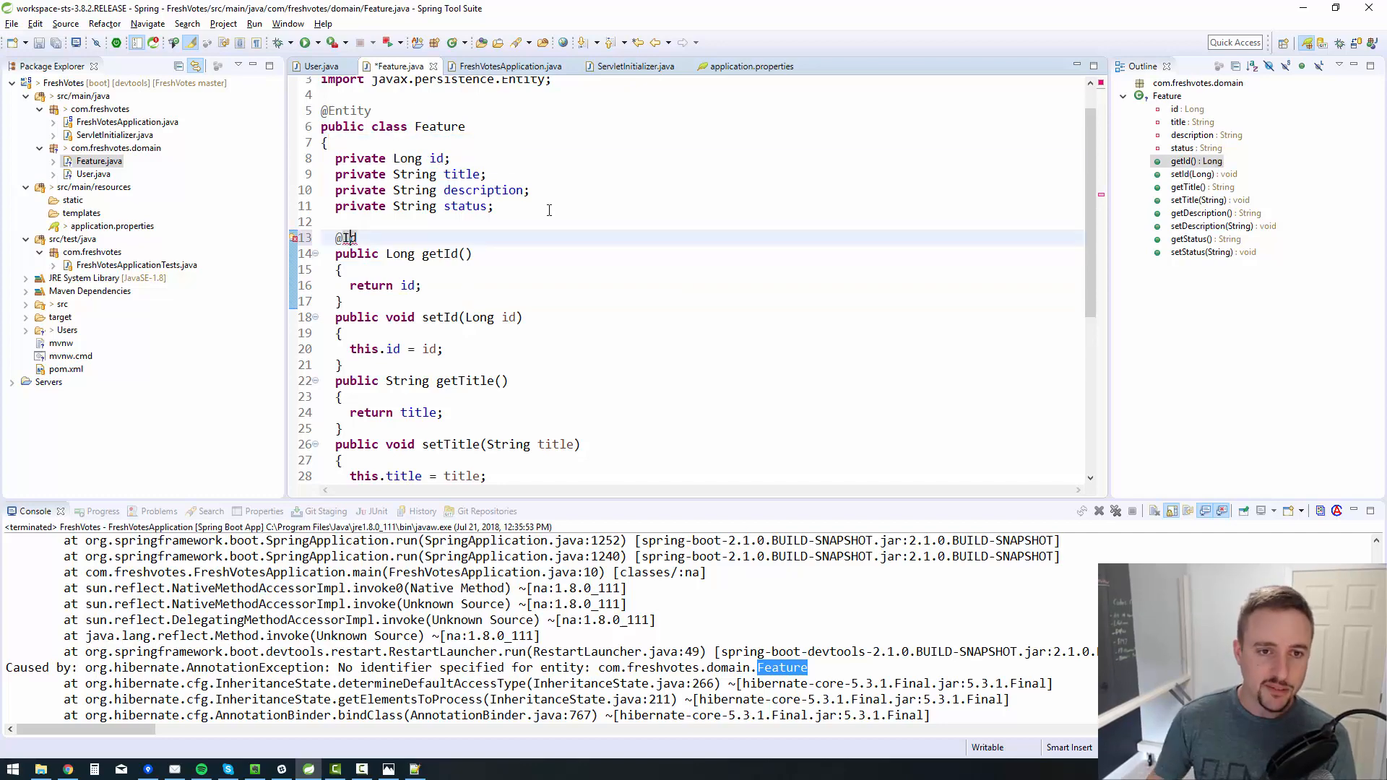
key(shift+Home)
key(alt+Up)
key(alt+Up)
key(alt+Up)
key(alt+Up)
key(alt+Up)
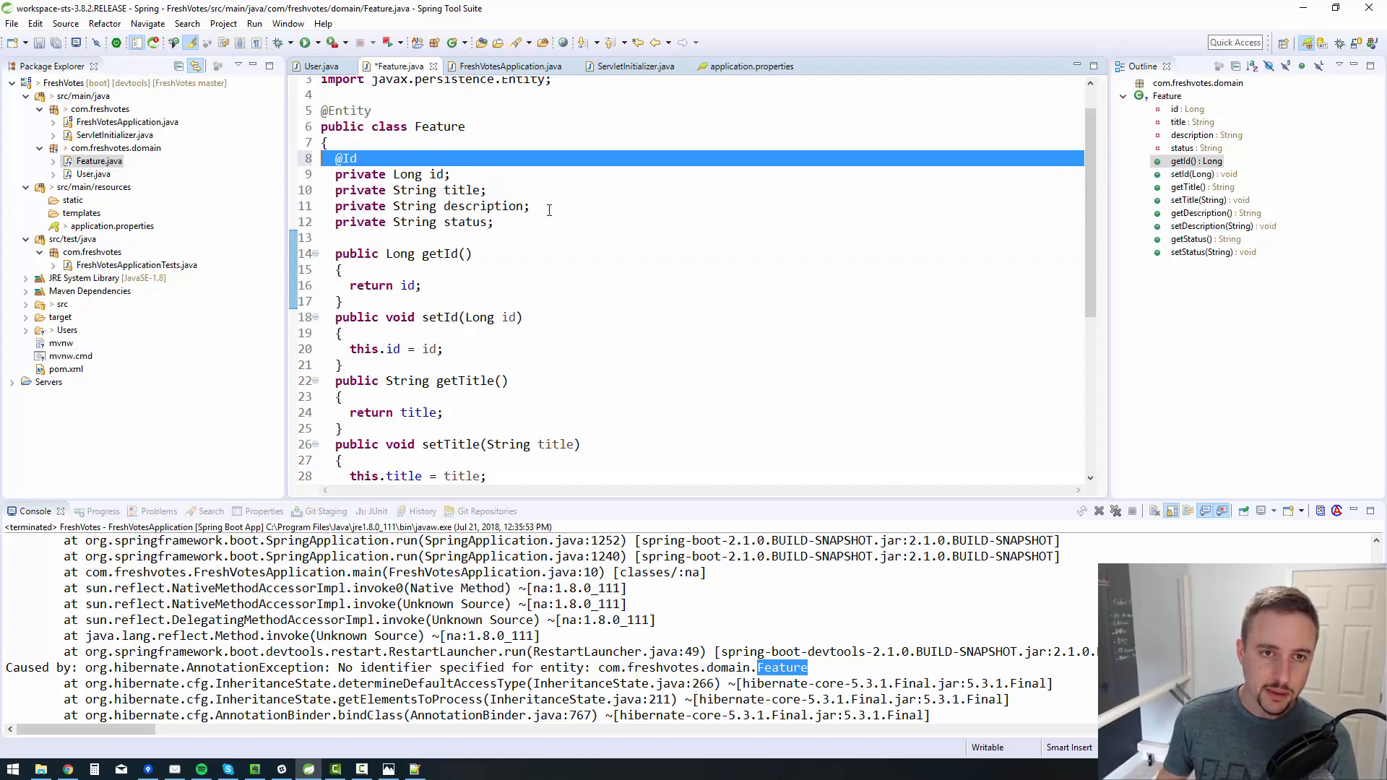
key(Delete)
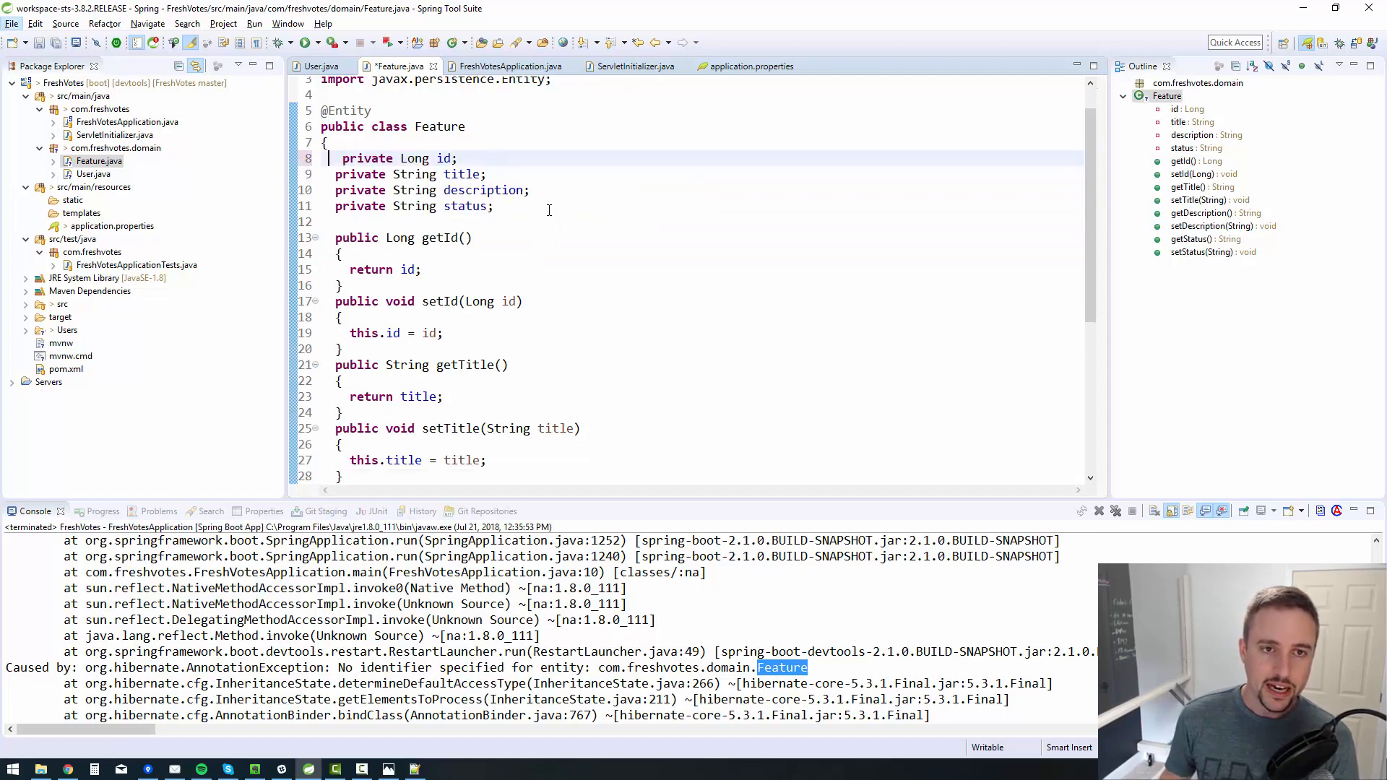
key(ctrl+z)
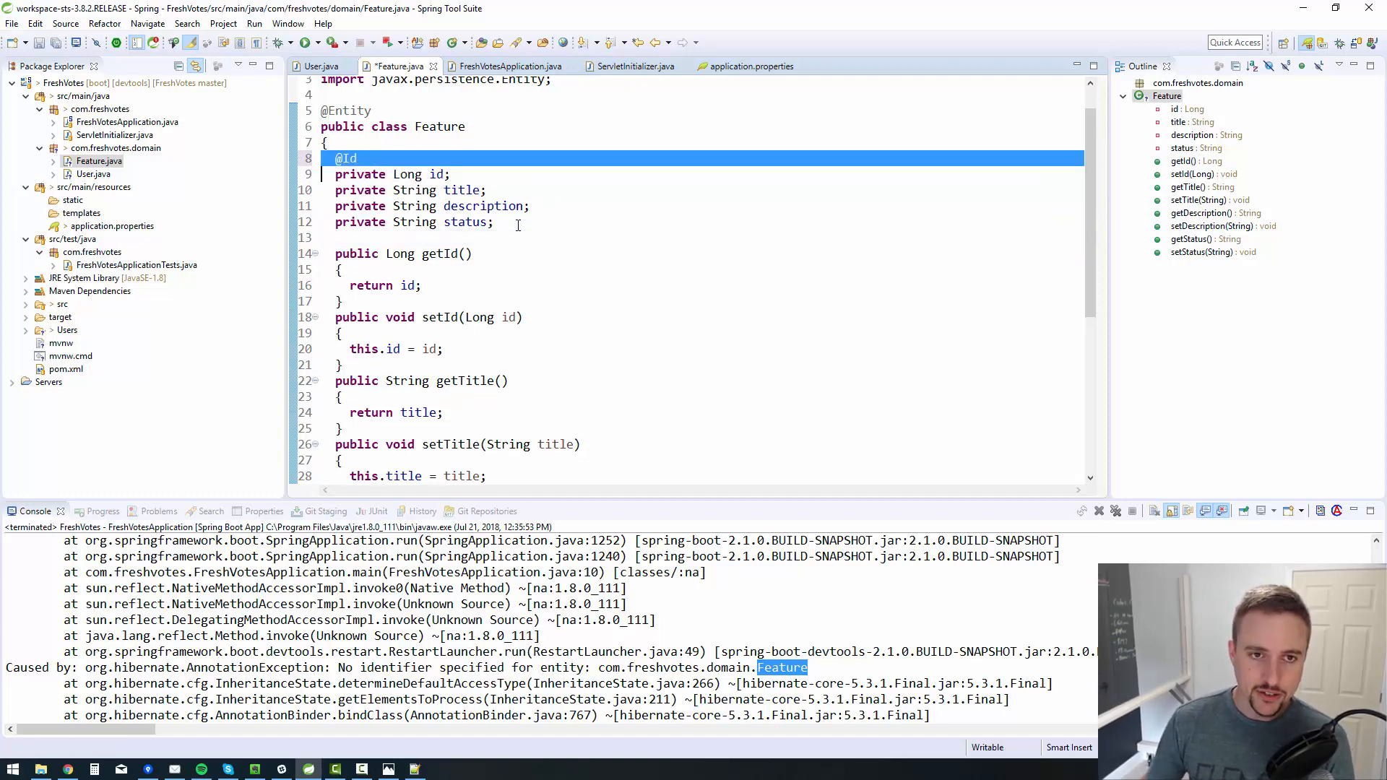
key(alt+Up)
key(alt+Up)
key(alt+Up)
key(alt+Down)
key(alt+Down)
key(alt+Down)
key(End)
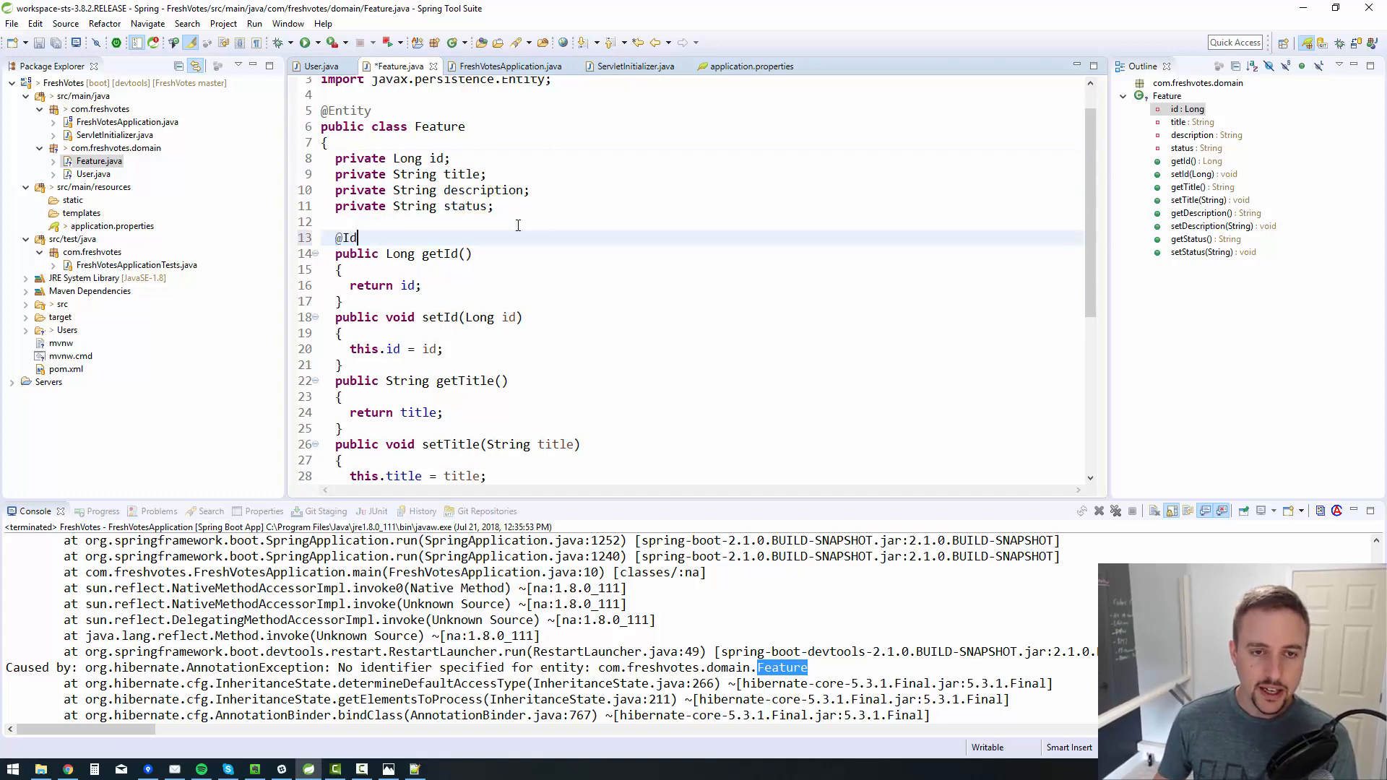
key(Return)
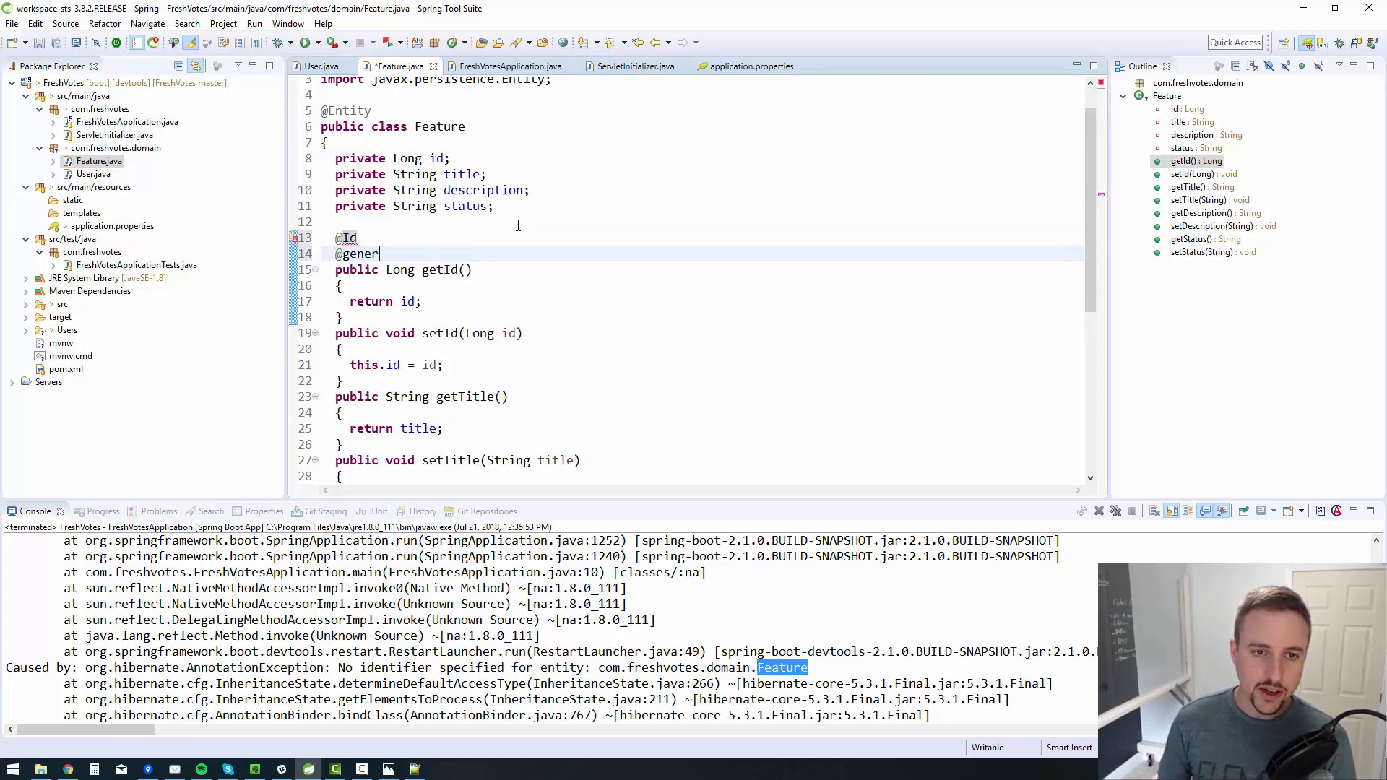
key(shift+Home)
key(BackSpace)
key(BackSpace)
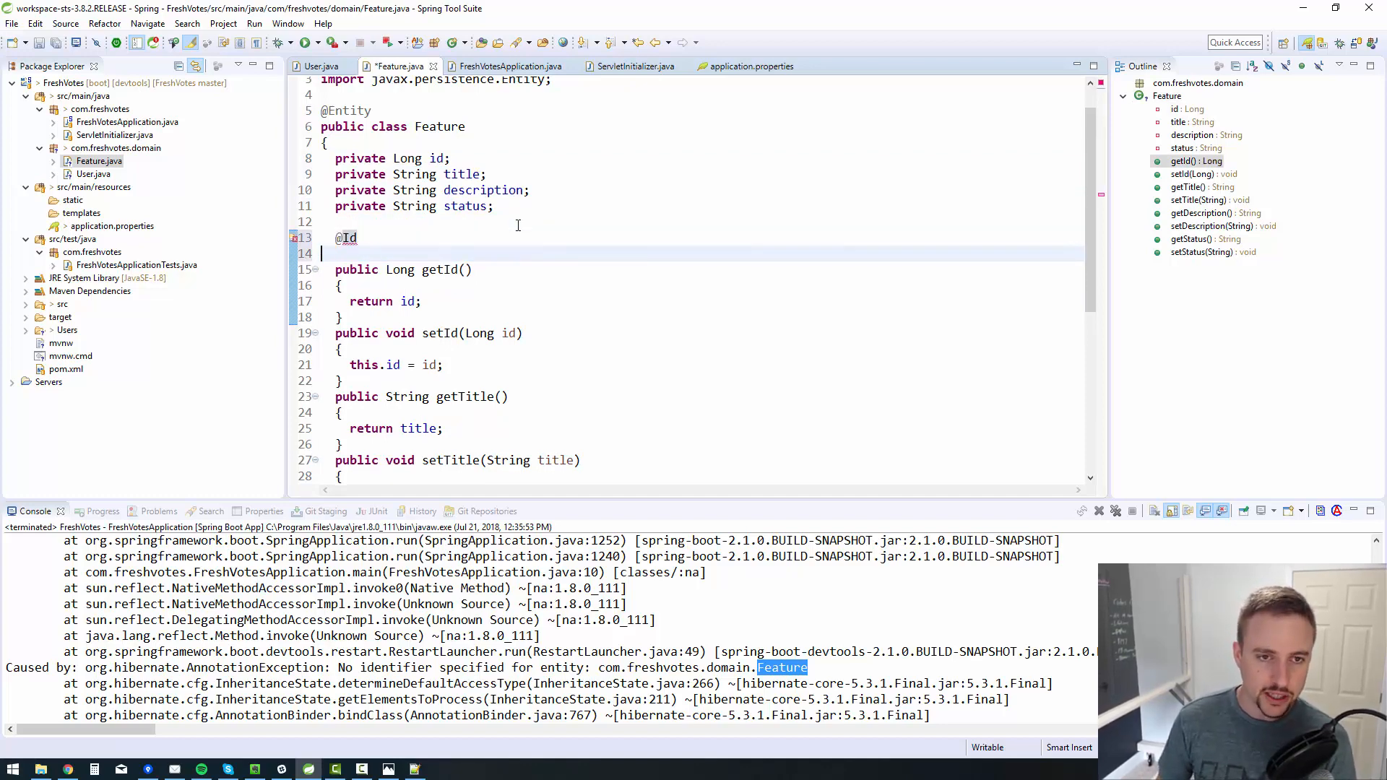
key(BackSpace)
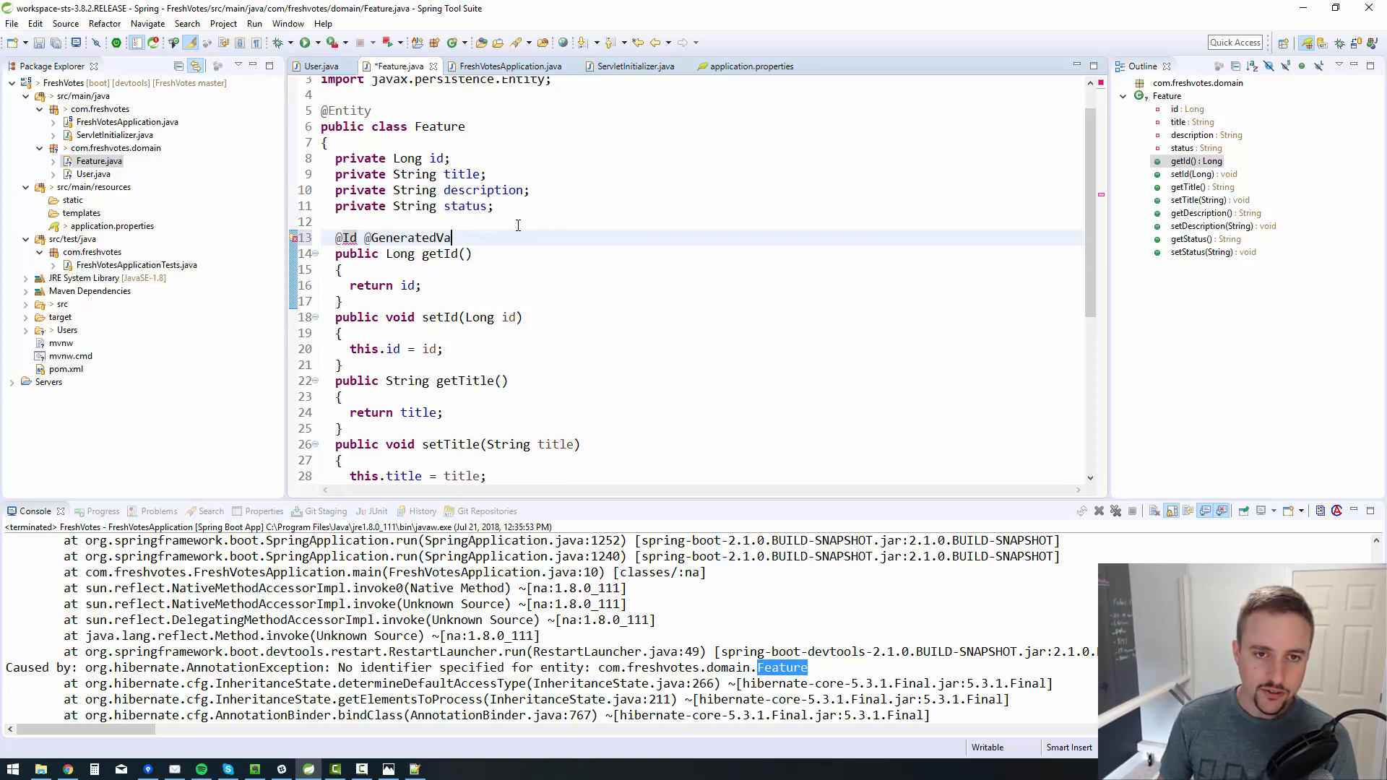
text(lue)
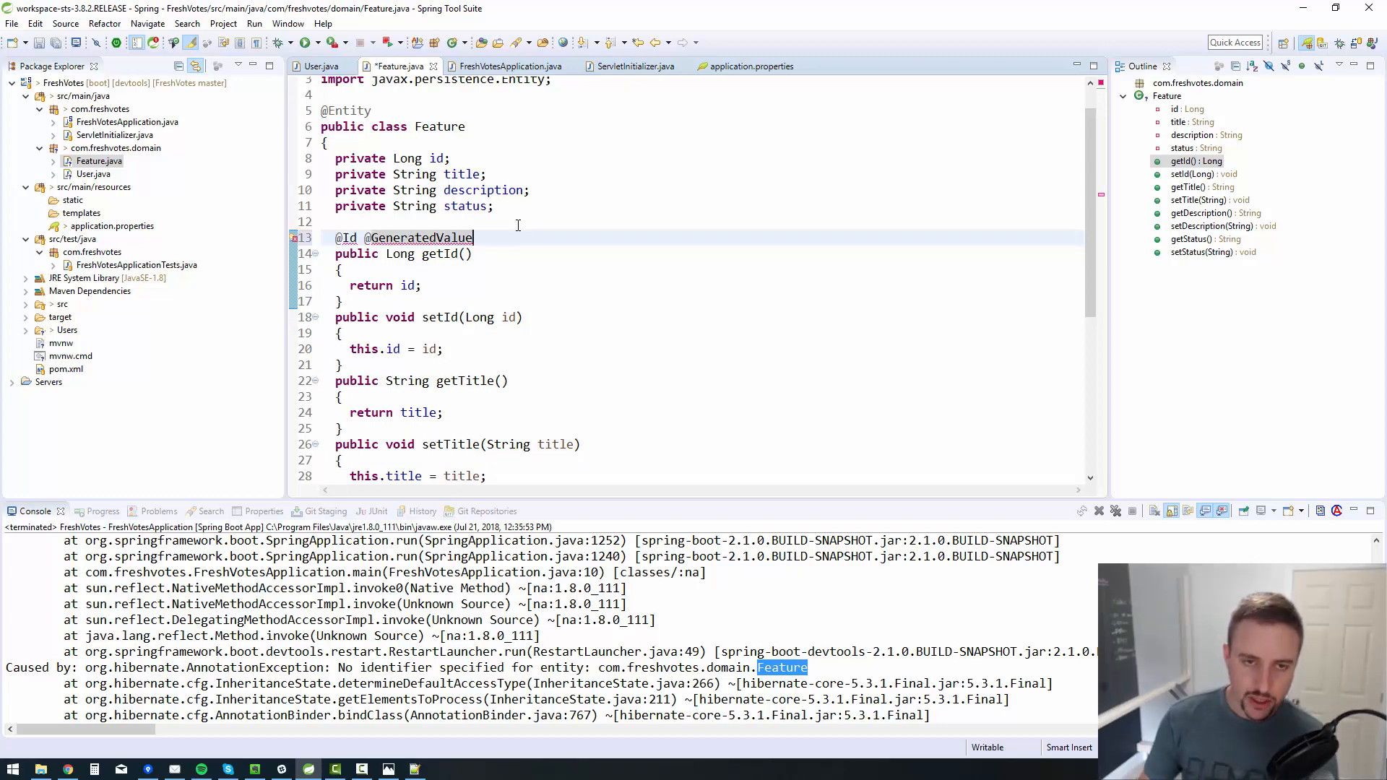
Import javax.persistence.Id and read the GeneratedValue documentation
key(ctrl+shift+o)
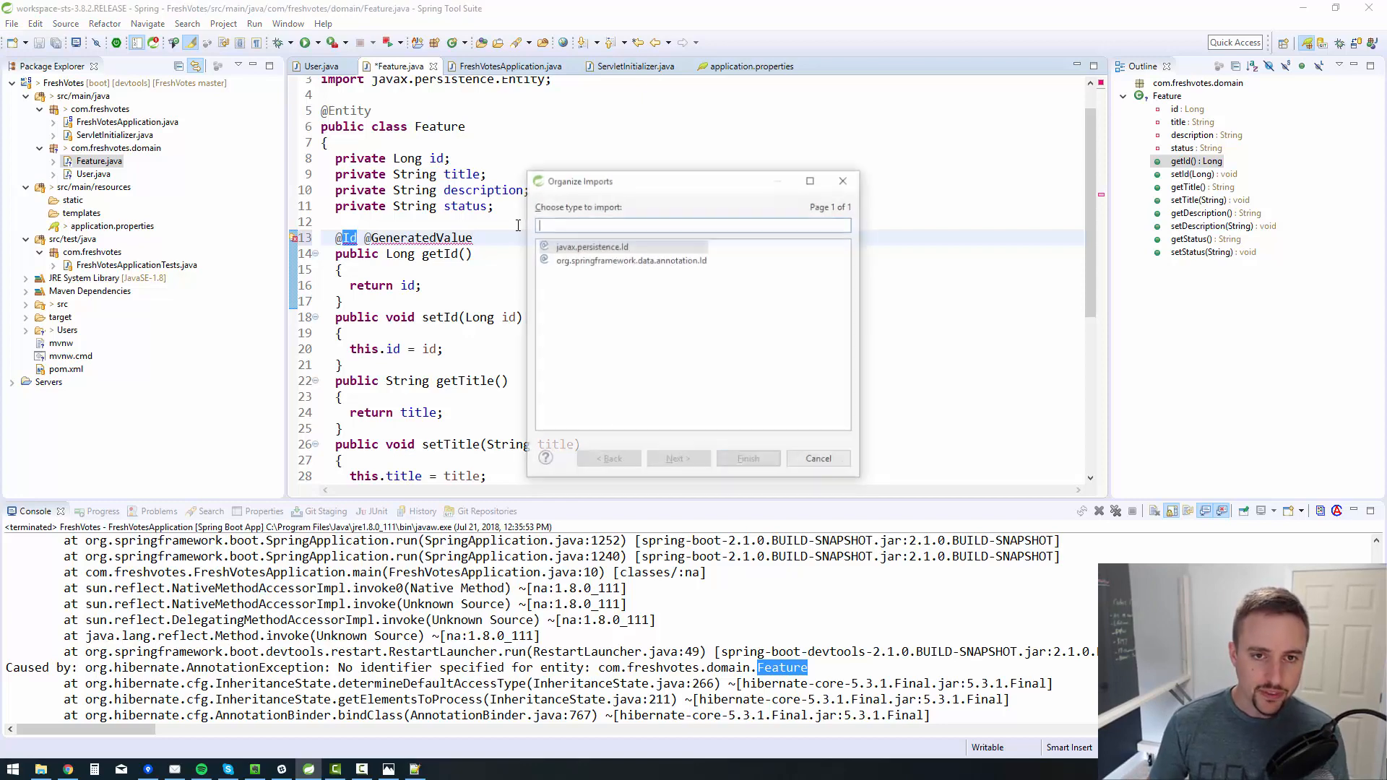
double_click(595, 252)
double_click(418, 241)
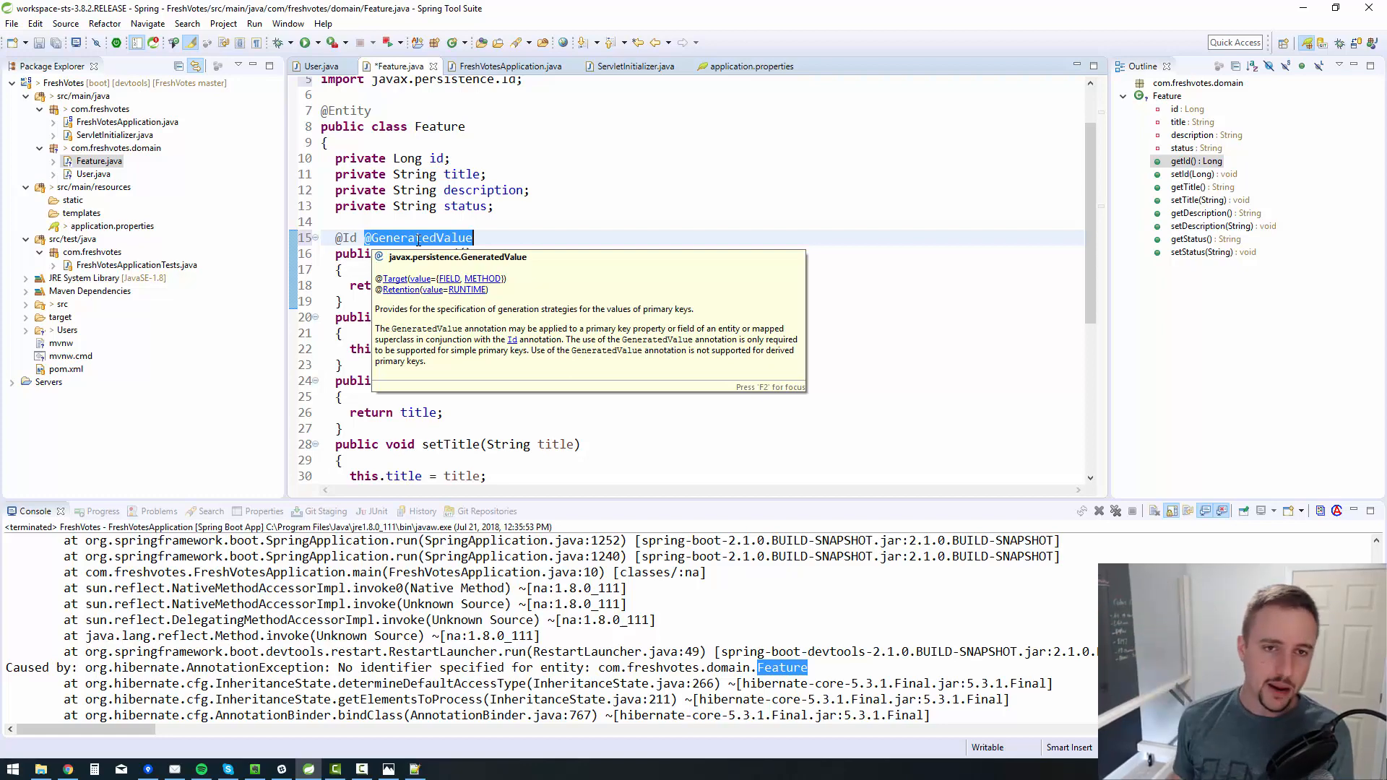
click(419, 238)
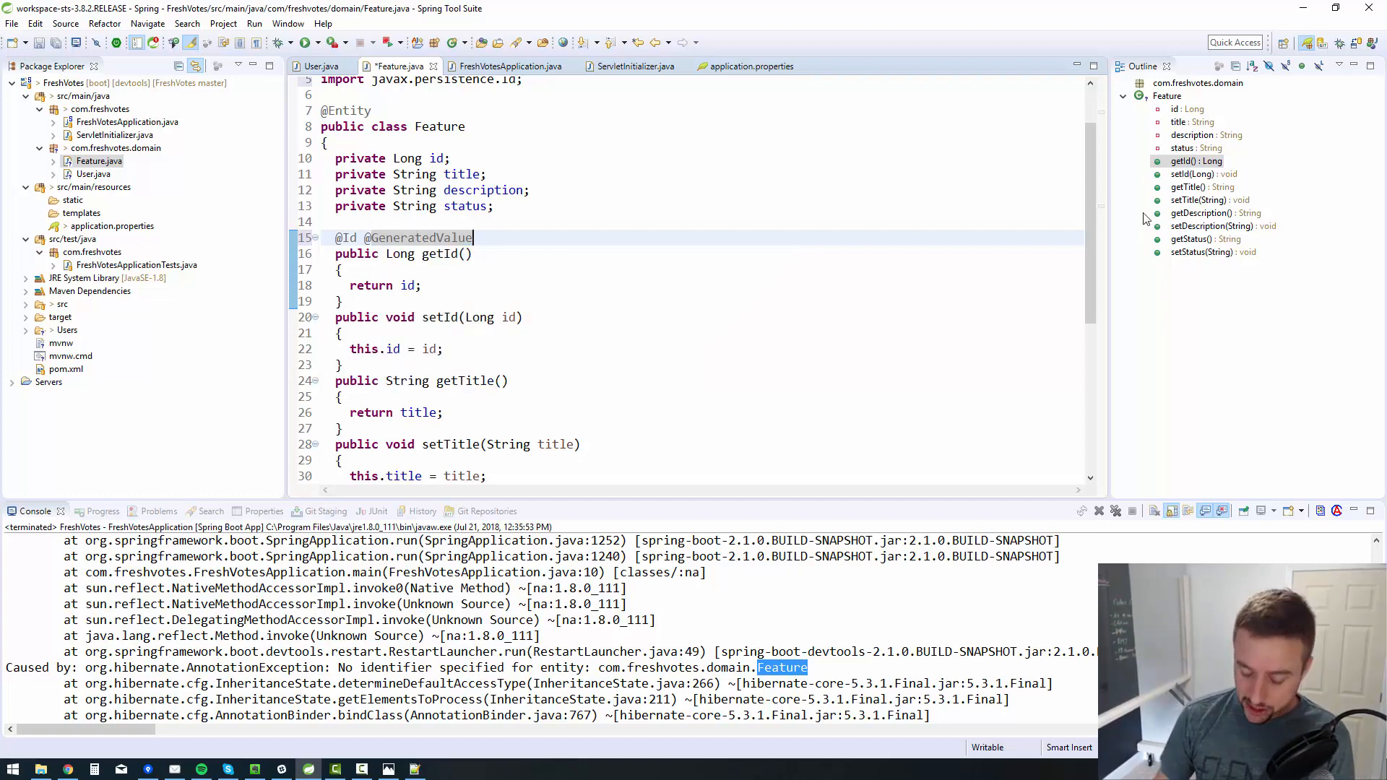
text(()
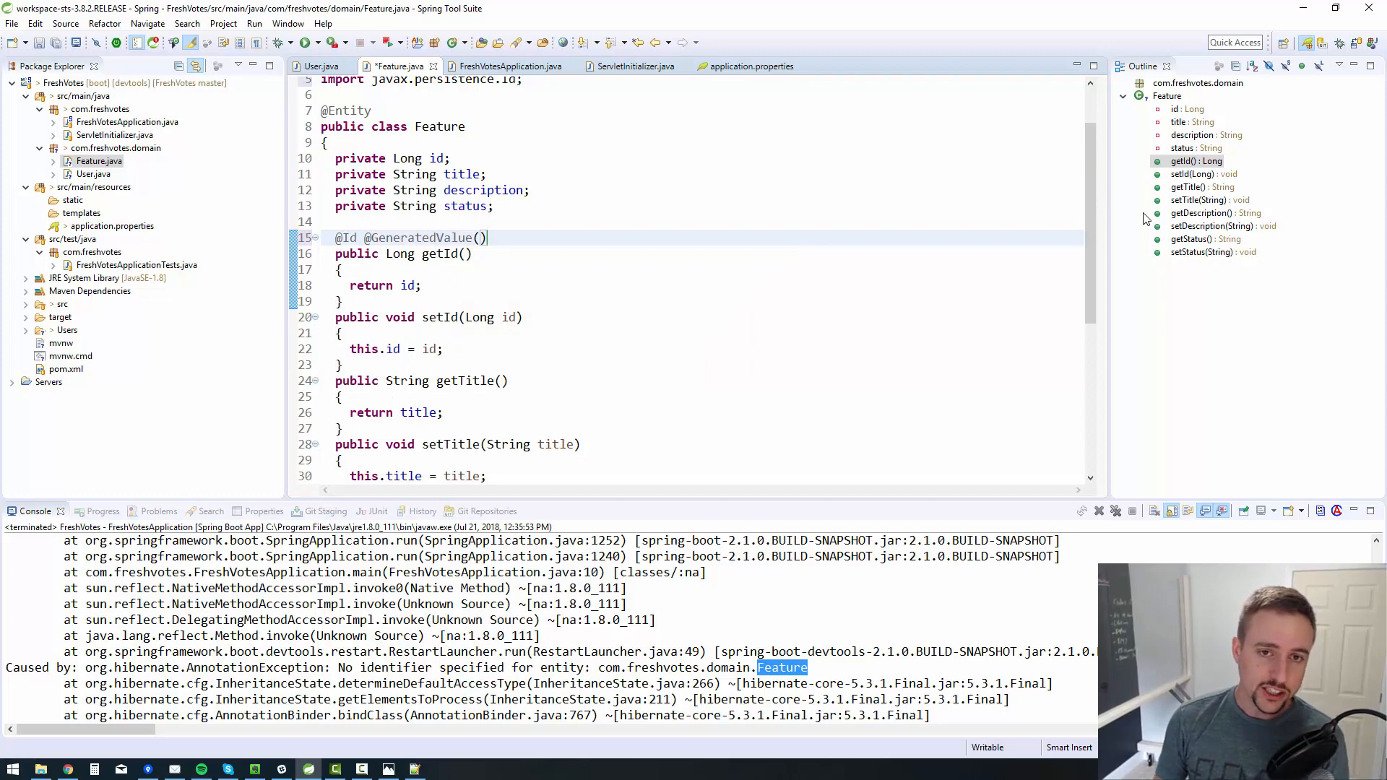
key(ctrl+space)
text(strategy)
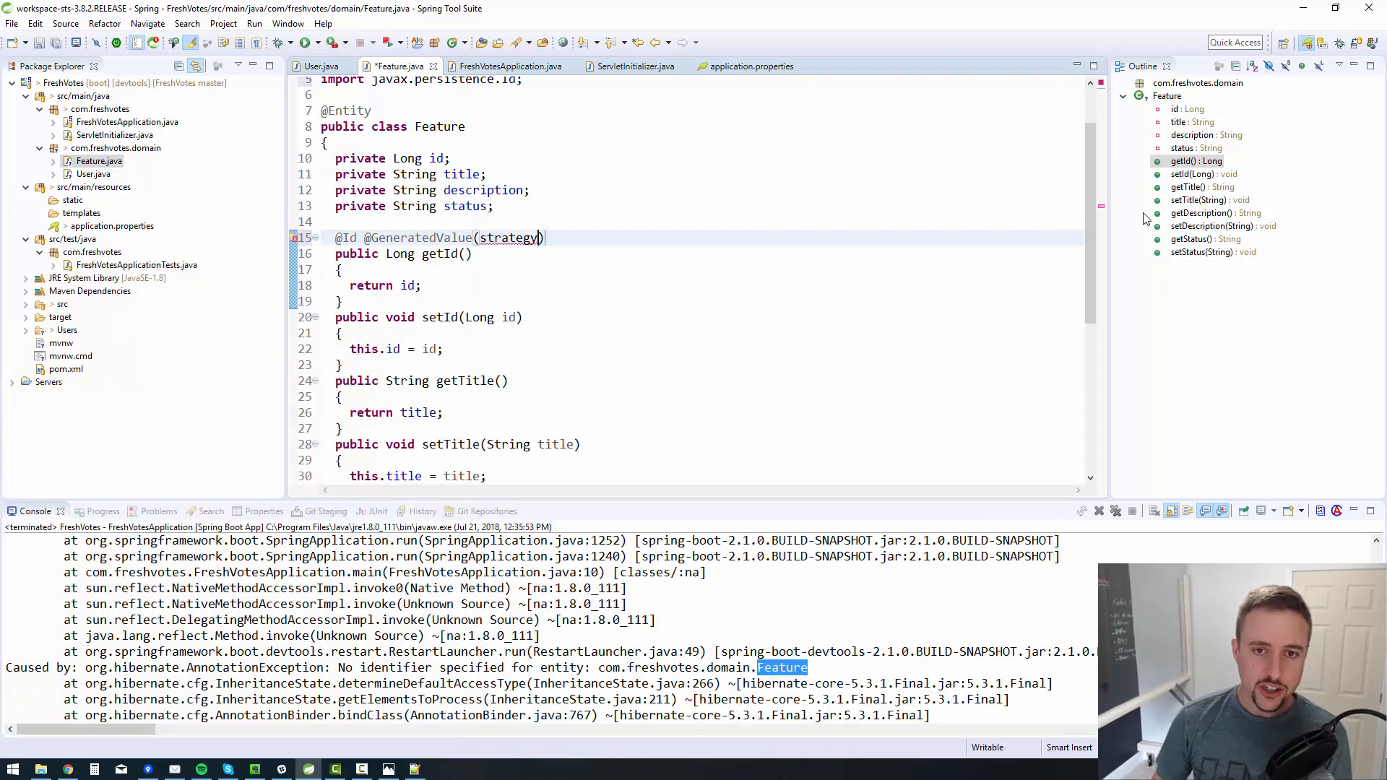
key(ctrl+space)
key(Down)
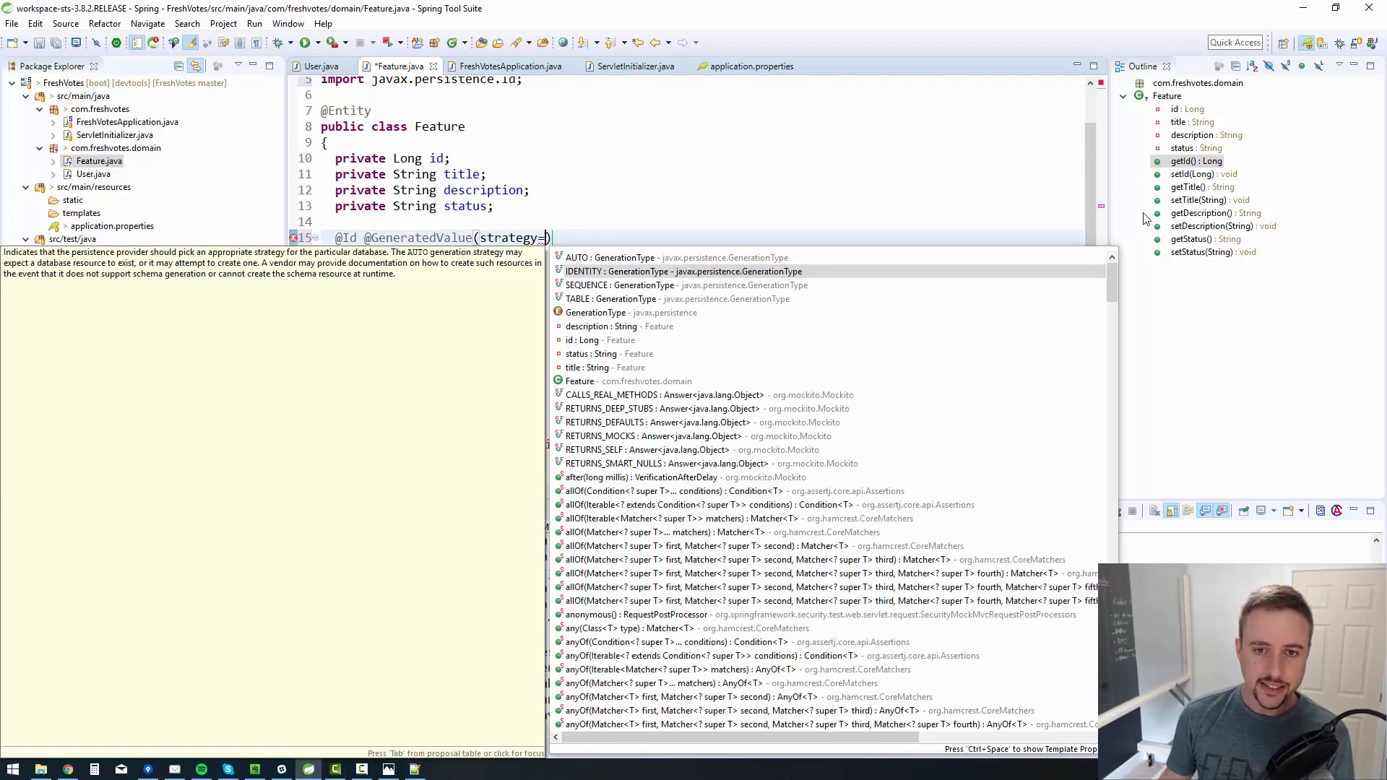
key(Return)
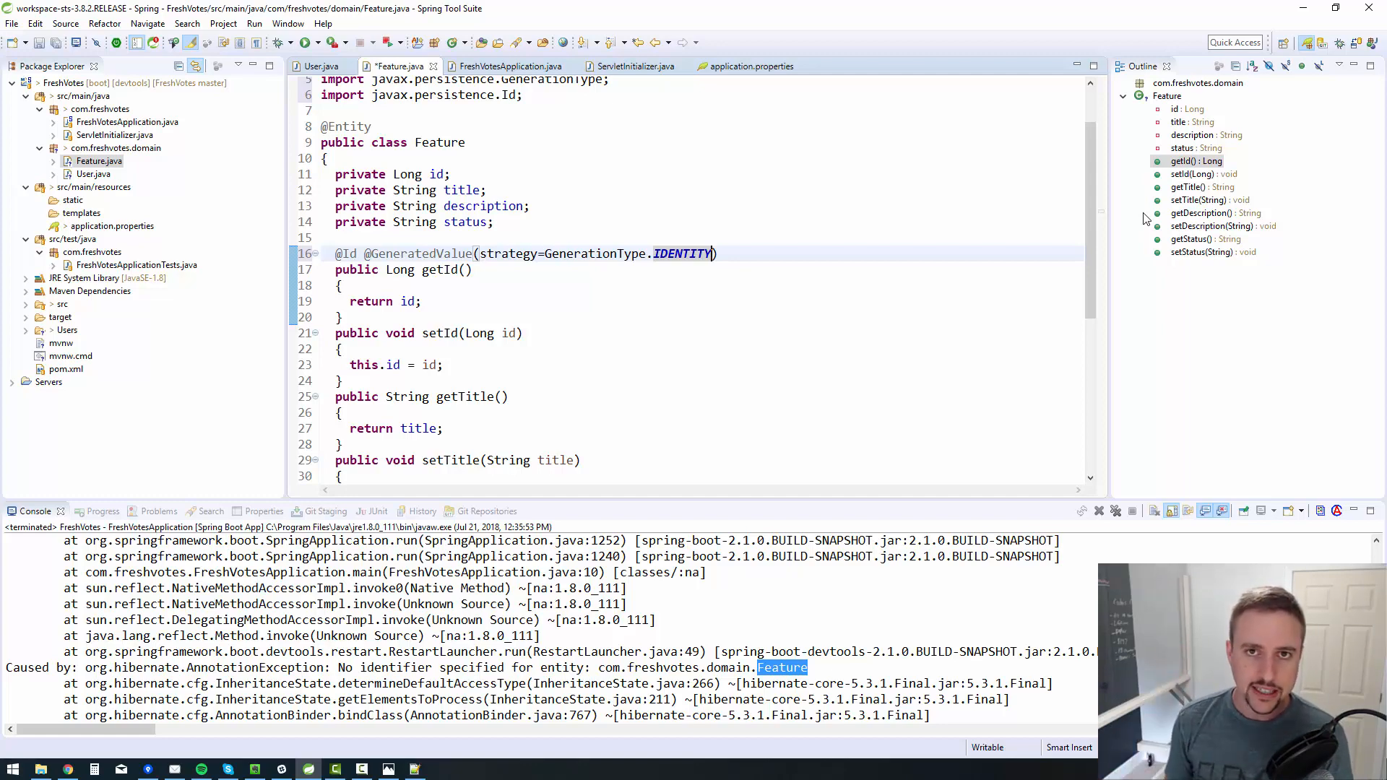
key(ctrl+s)
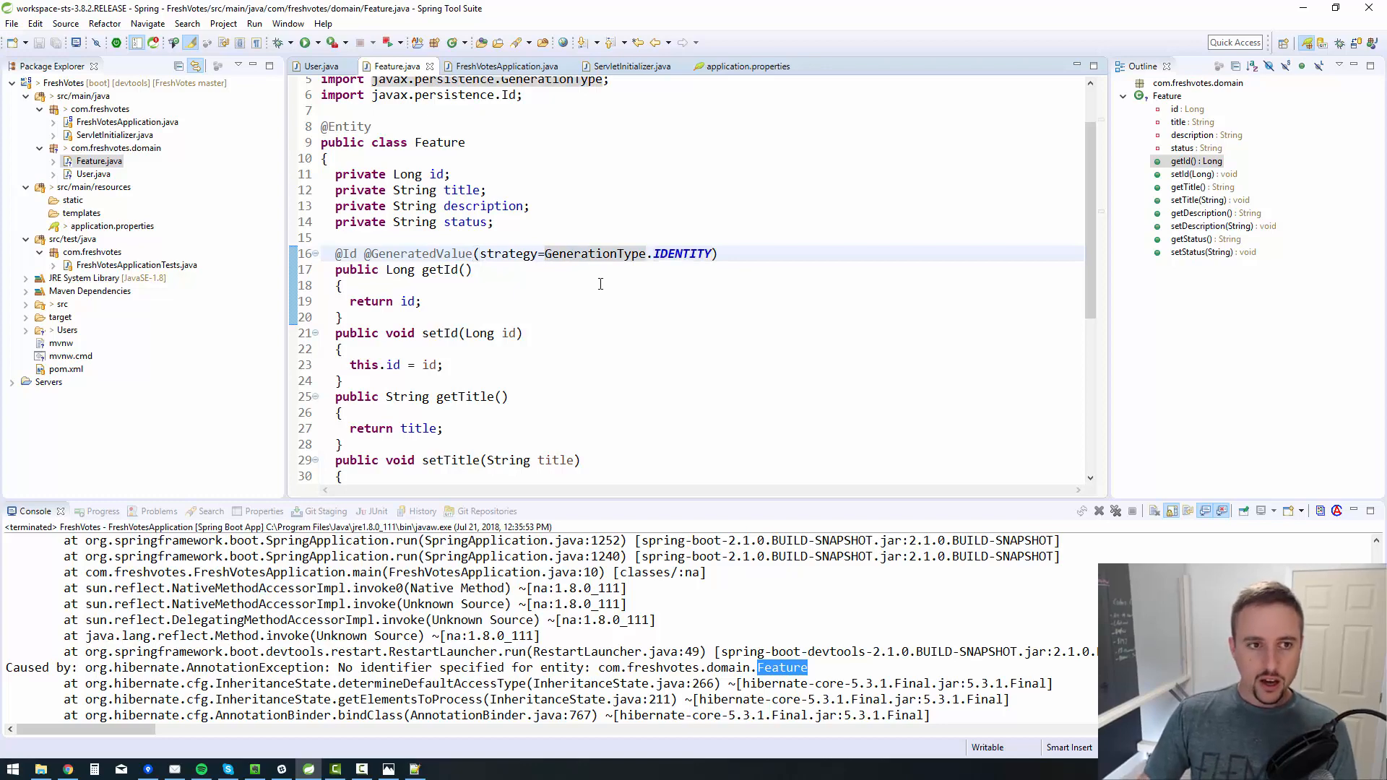
drag(335, 245, 816, 258)
key(ctrl+c)
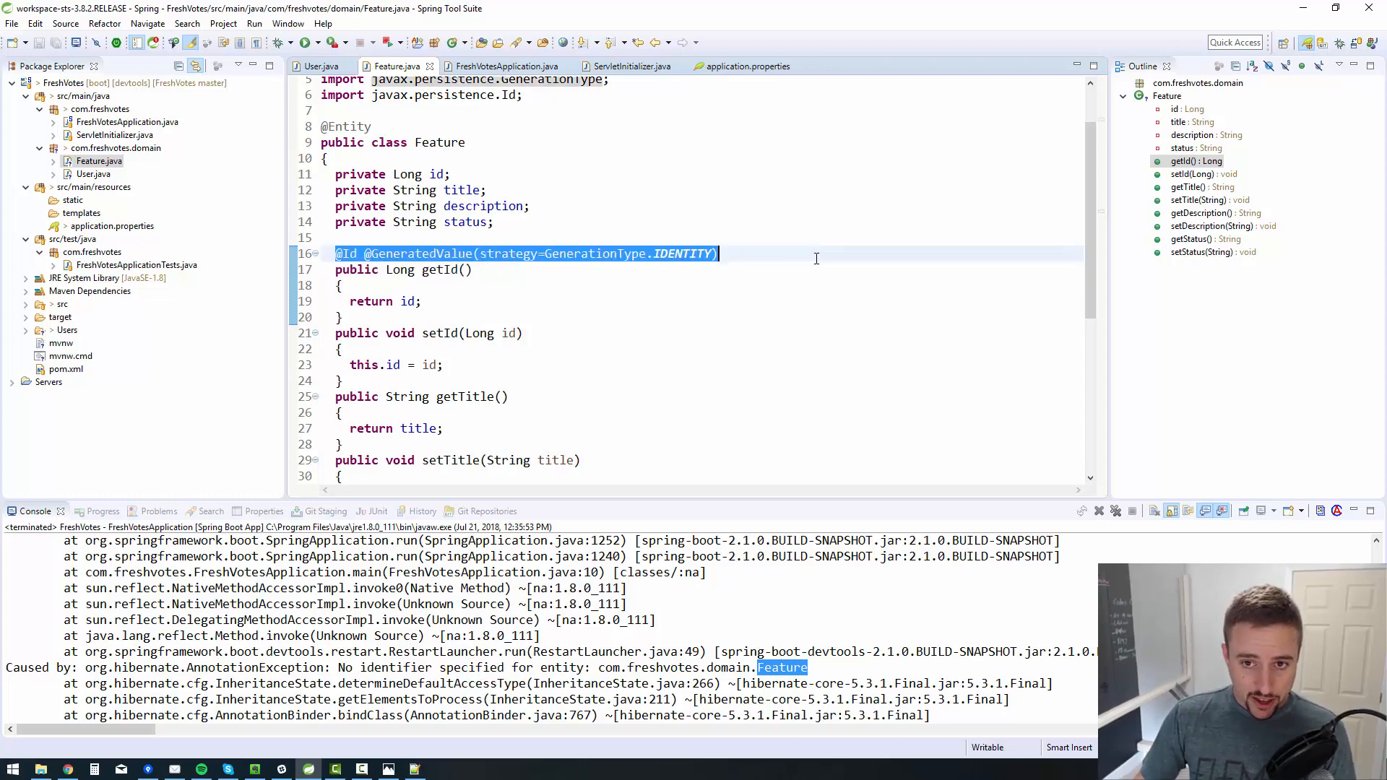
click(303, 68)
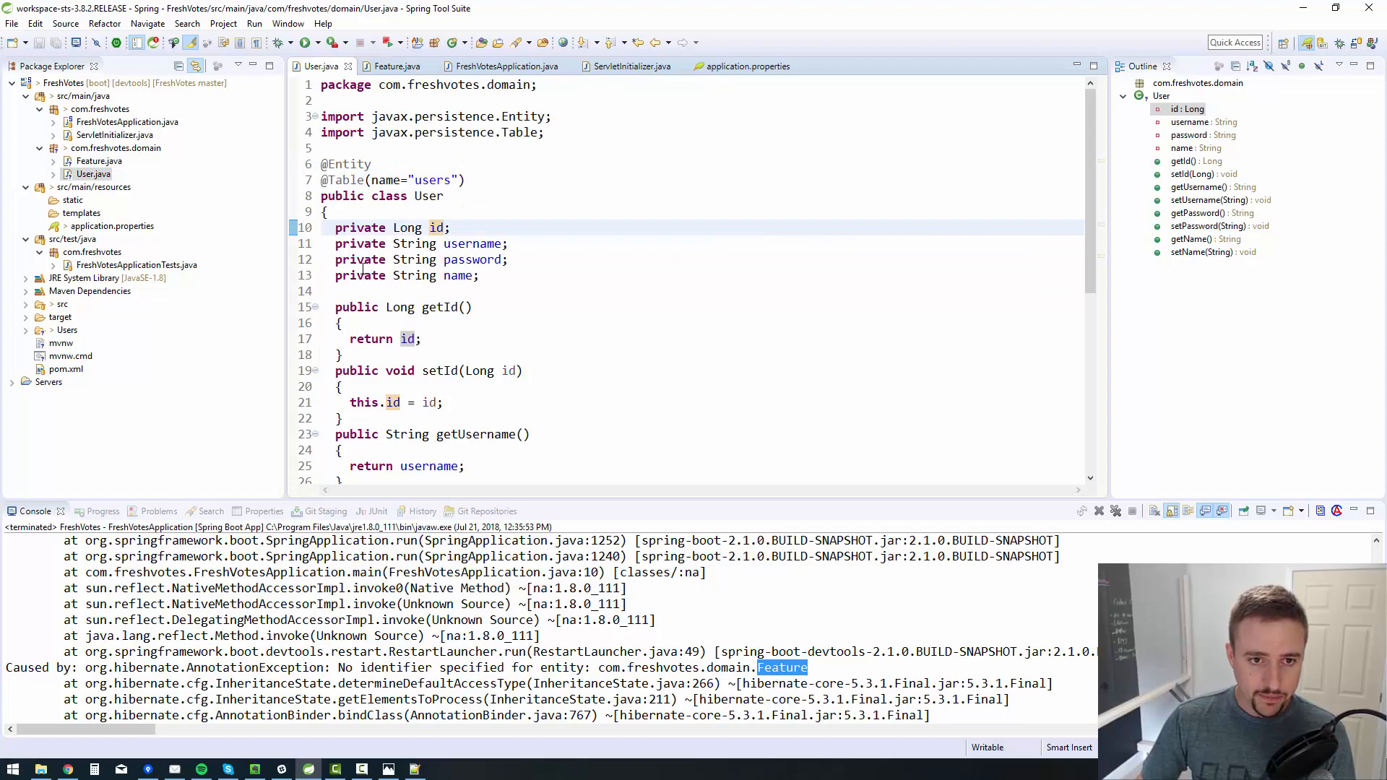
click(666, 289)
key(Return)
key(ctrl+v)
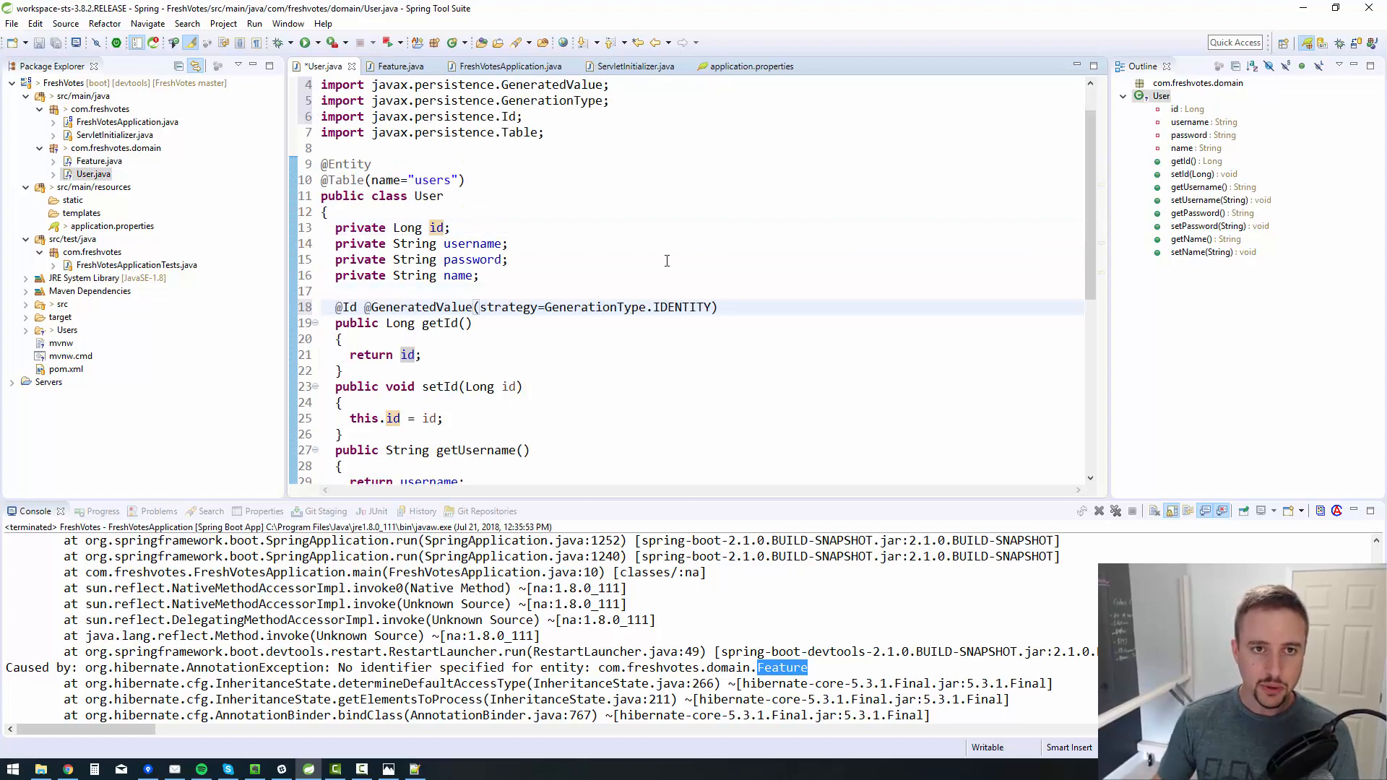
key(ctrl+s)
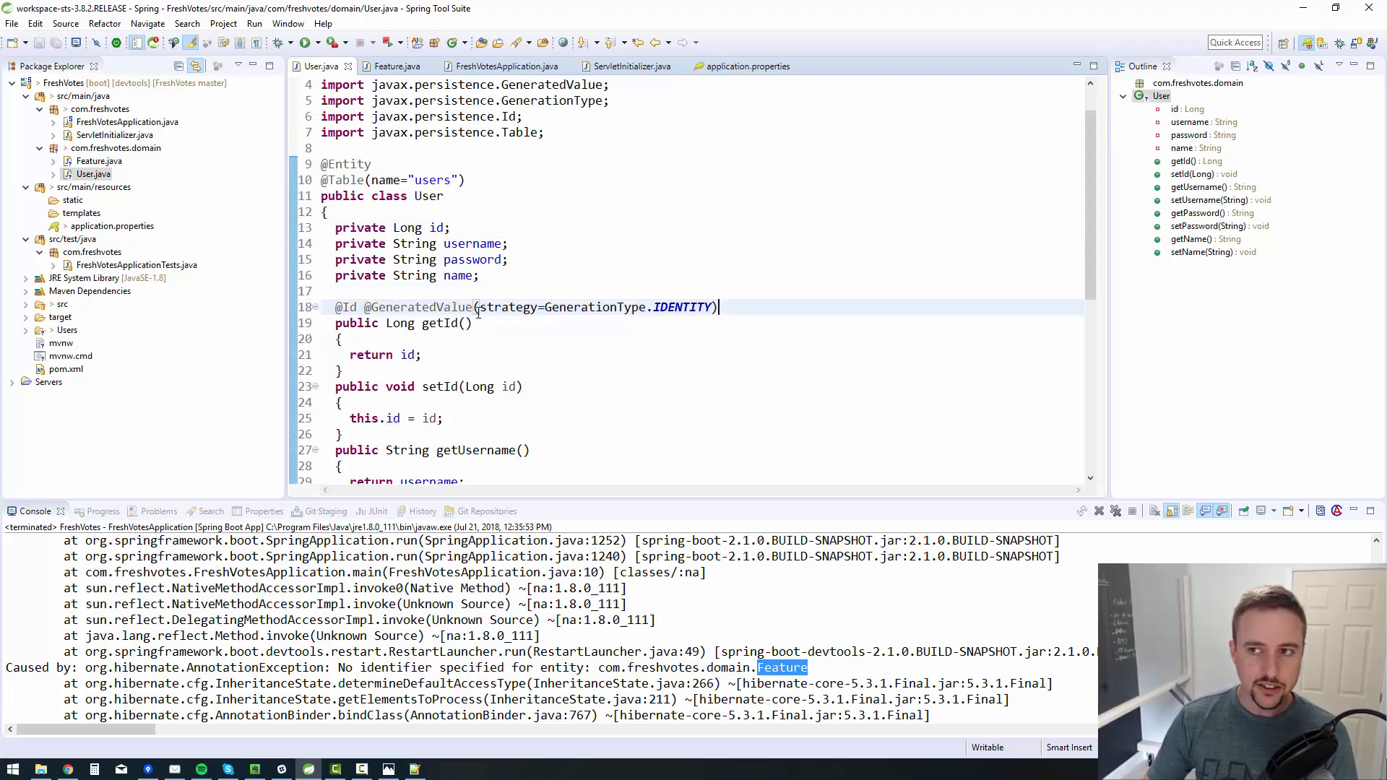
click(387, 43)
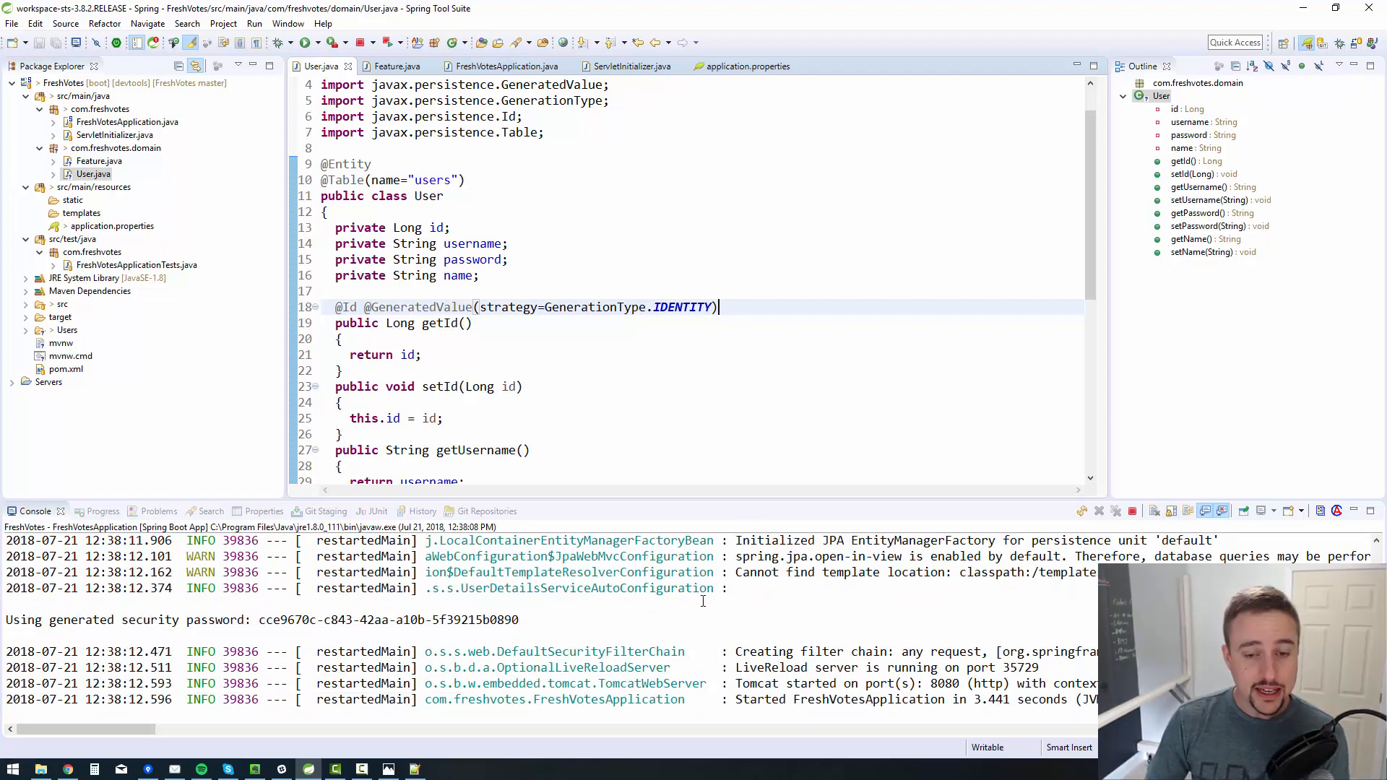
Review the freshvotes database name in the application.properties URL, cutting then undoing to leave it unchanged
click(747, 66)
drag(687, 84, 809, 84)
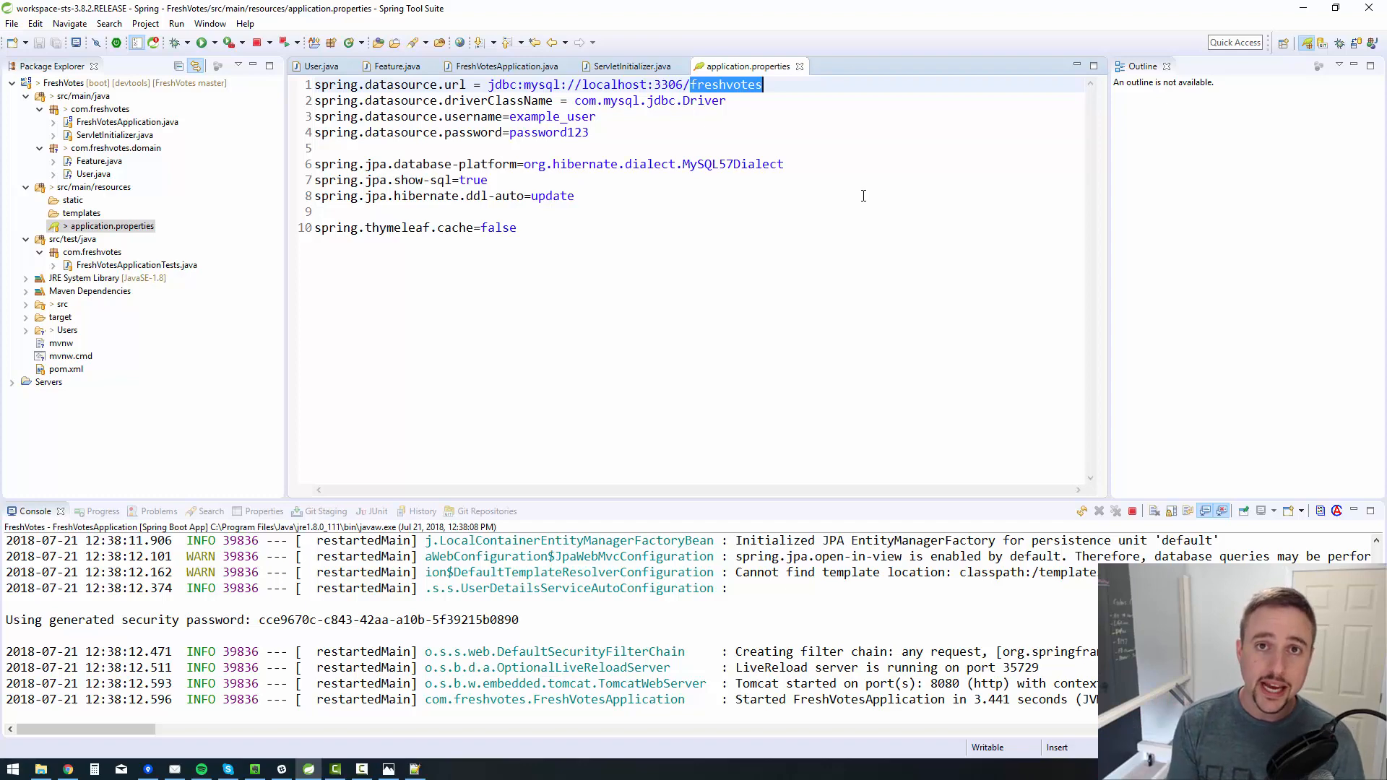
key(ctrl+x)
key(ctrl+z)
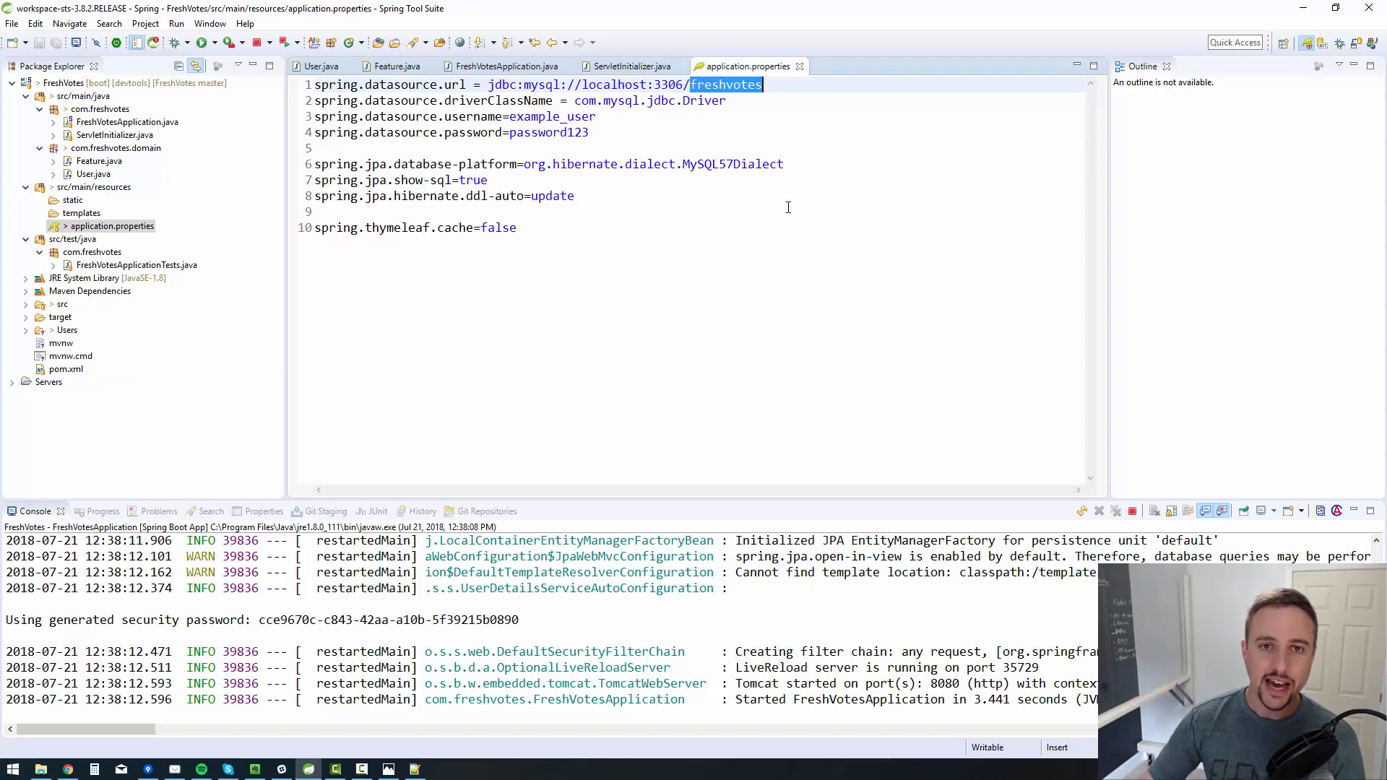
click(758, 252)
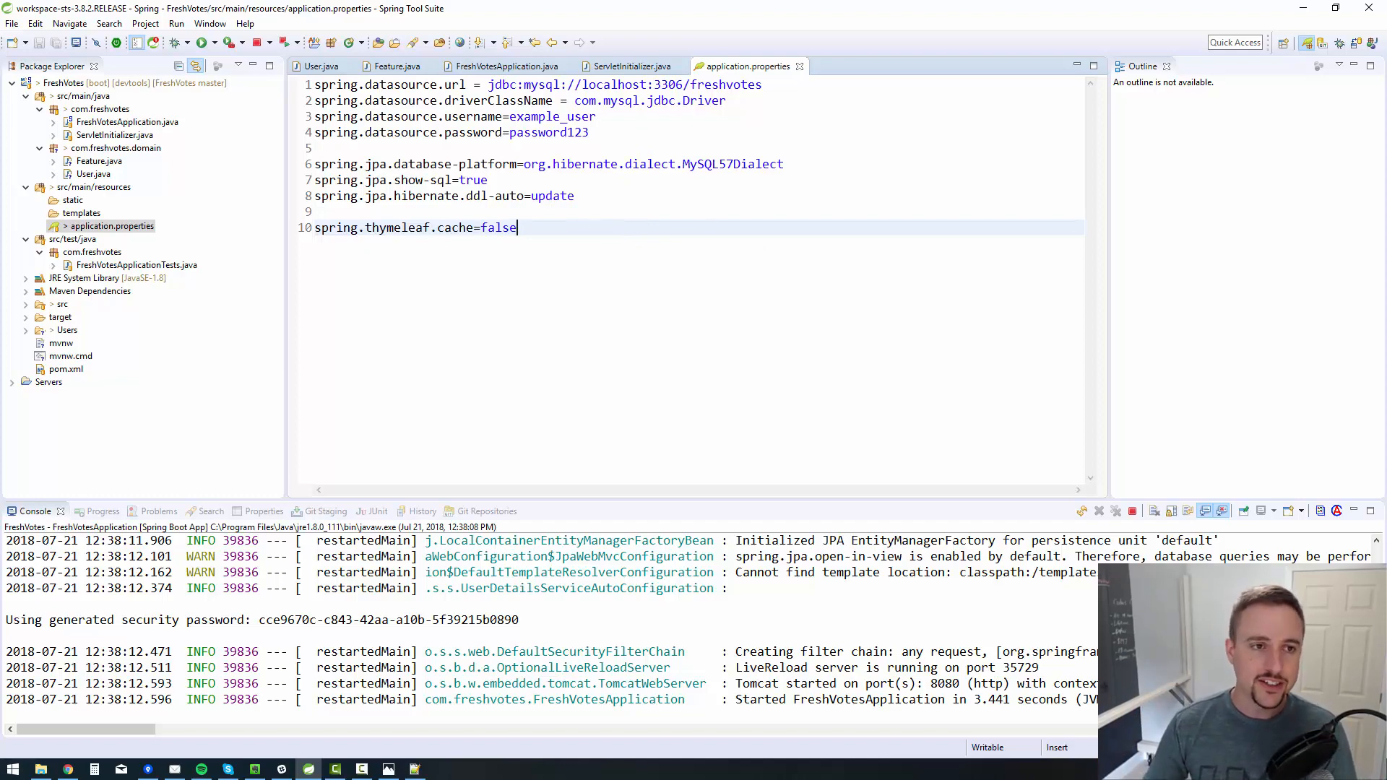
double_click(98, 160)
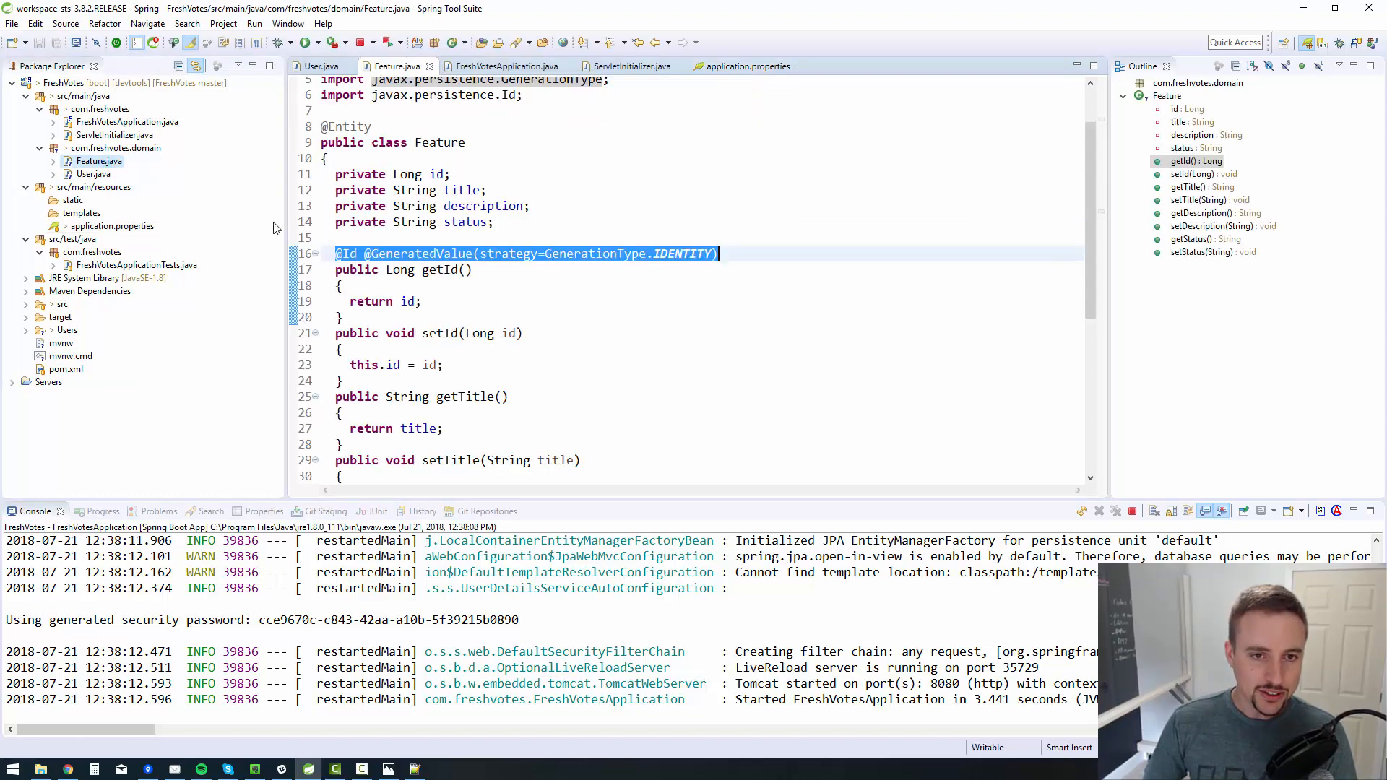
click(483, 282)
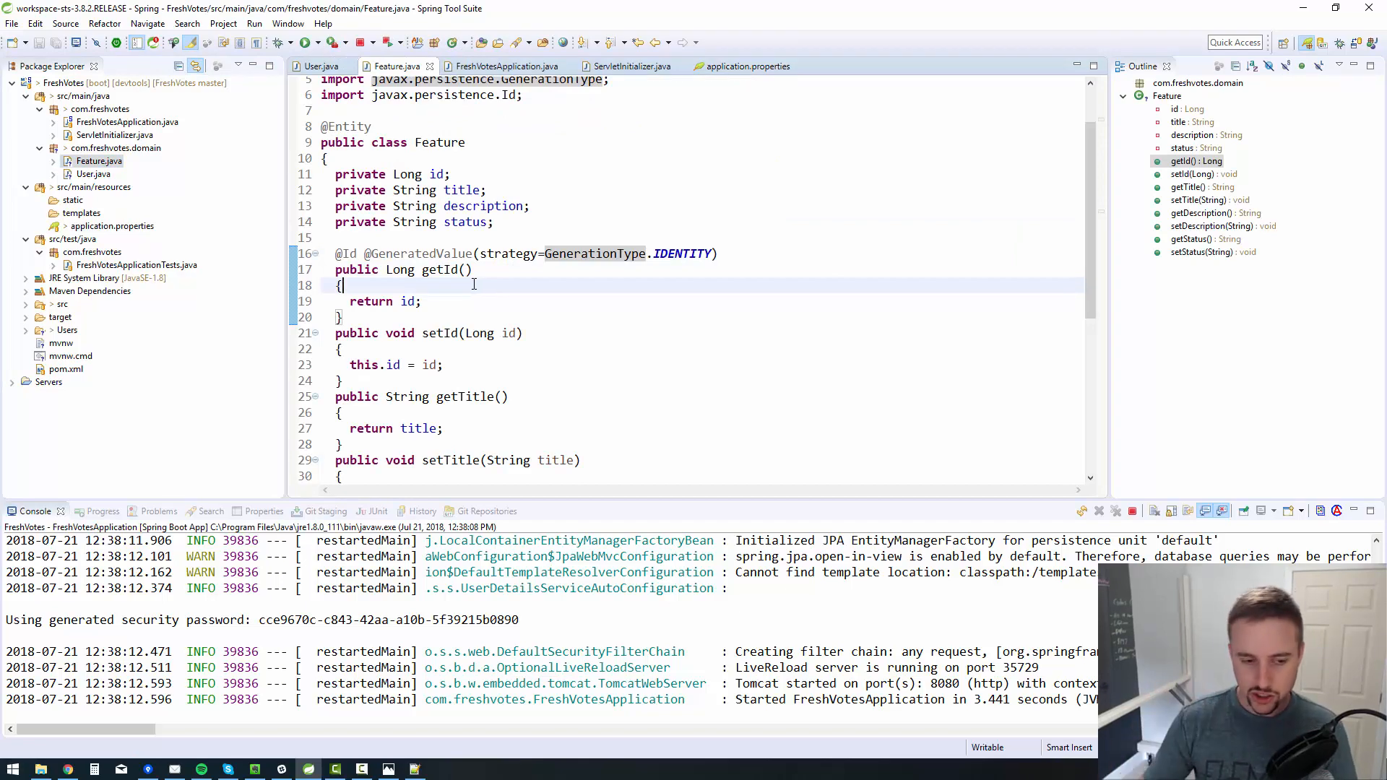
click(148, 770)
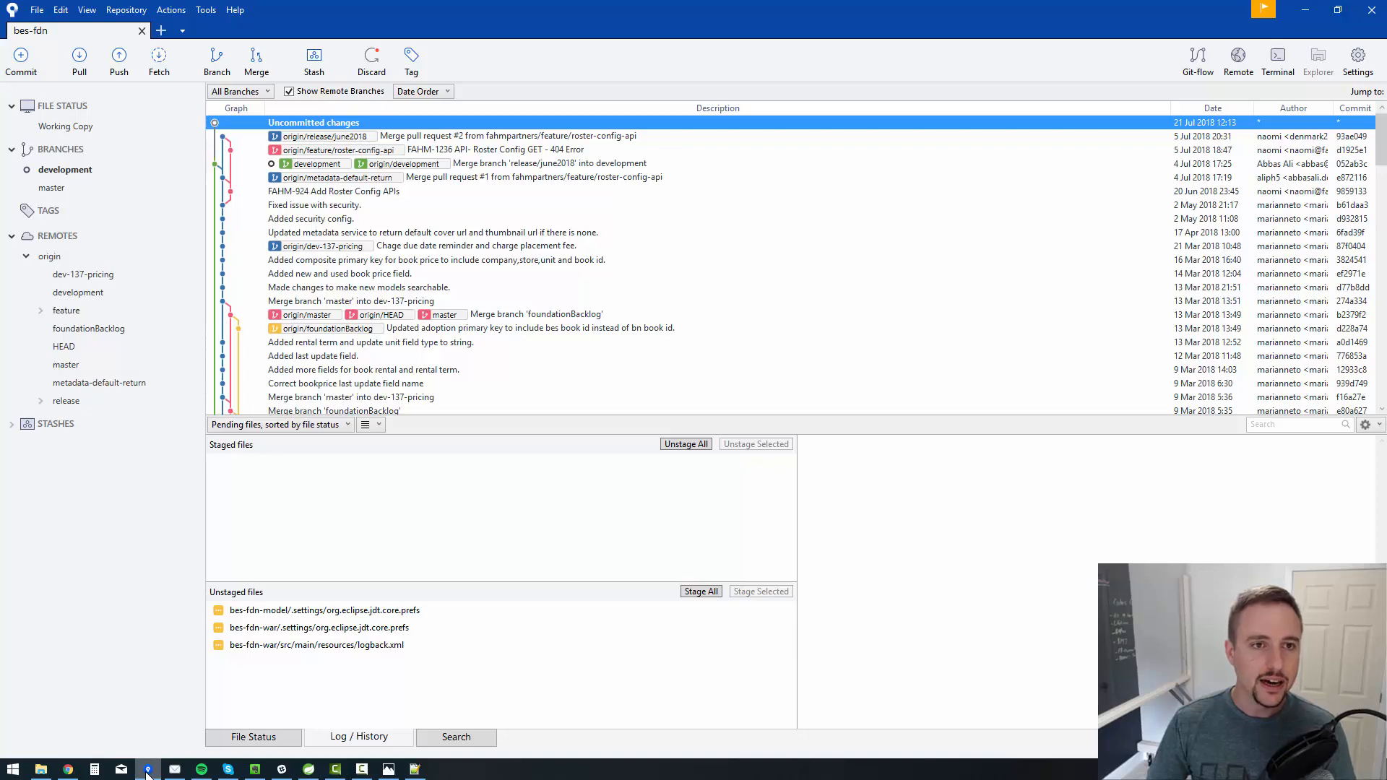
click(147, 770)
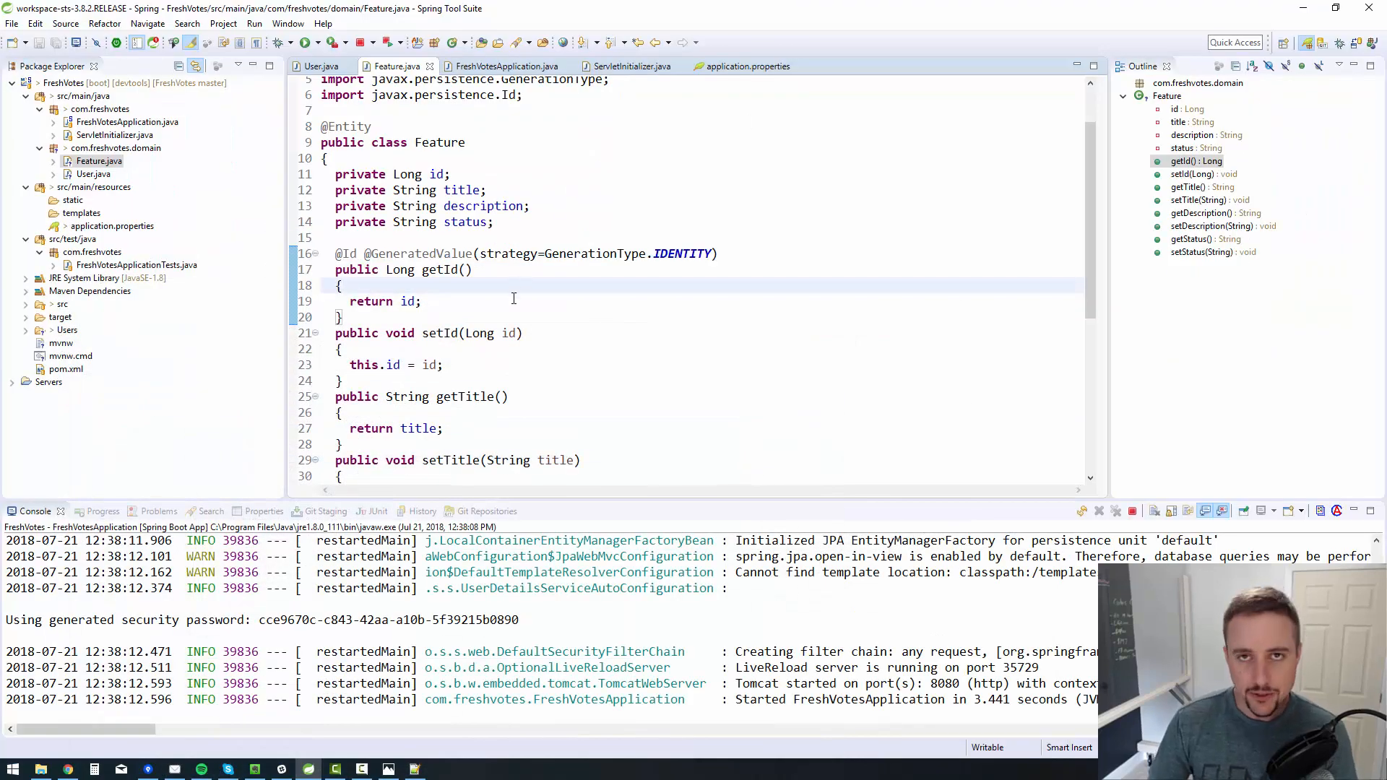